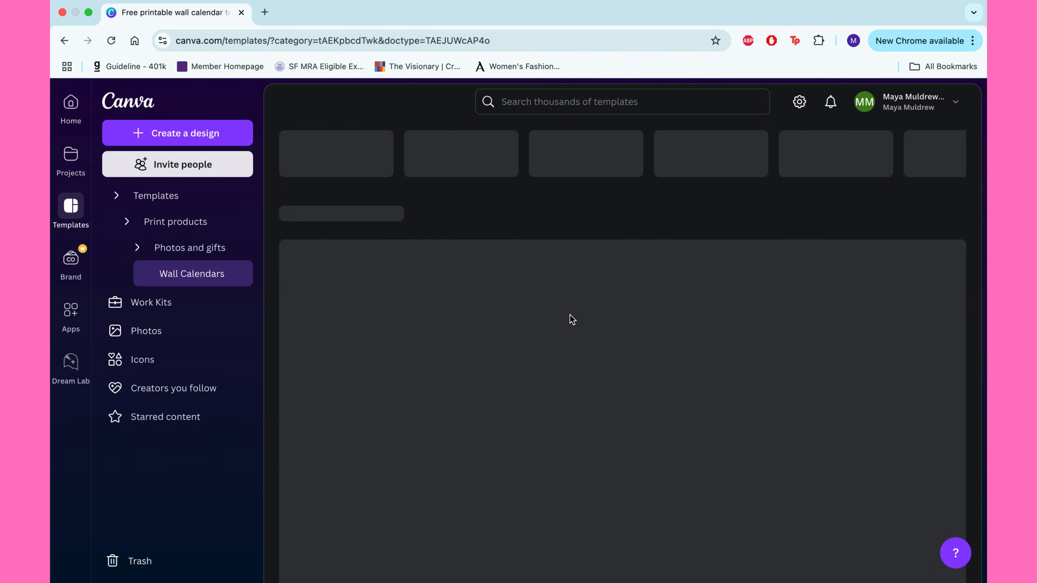
- Browse the letter-size wall calendar templates and open the Friends Wall Calendar in Blue Orange and Pink Playful Illustrative Style
scroll(572, 318, down, 5)
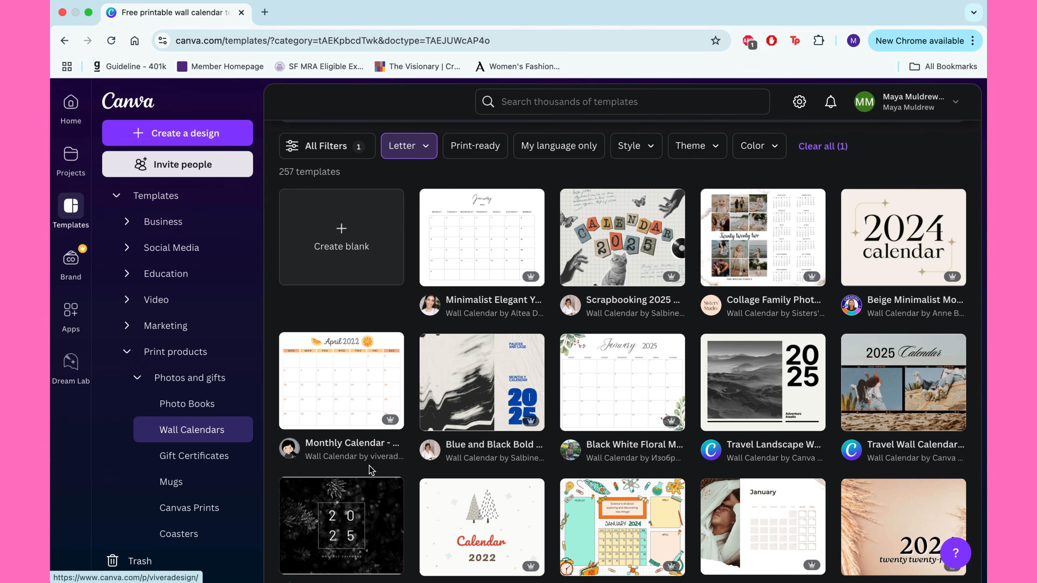
scroll(369, 468, down, 6)
scroll(369, 470, down, 6)
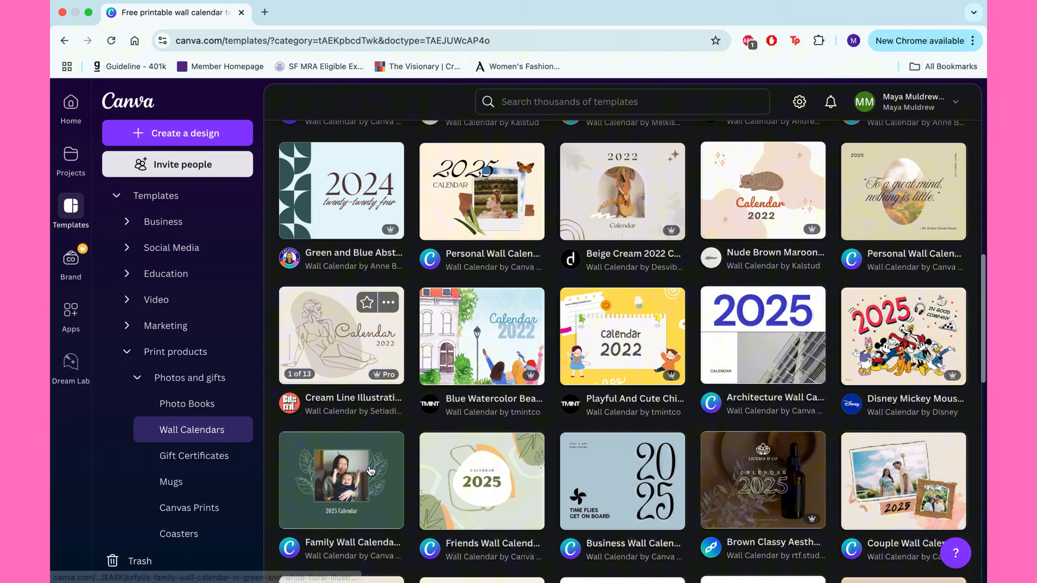
click(481, 481)
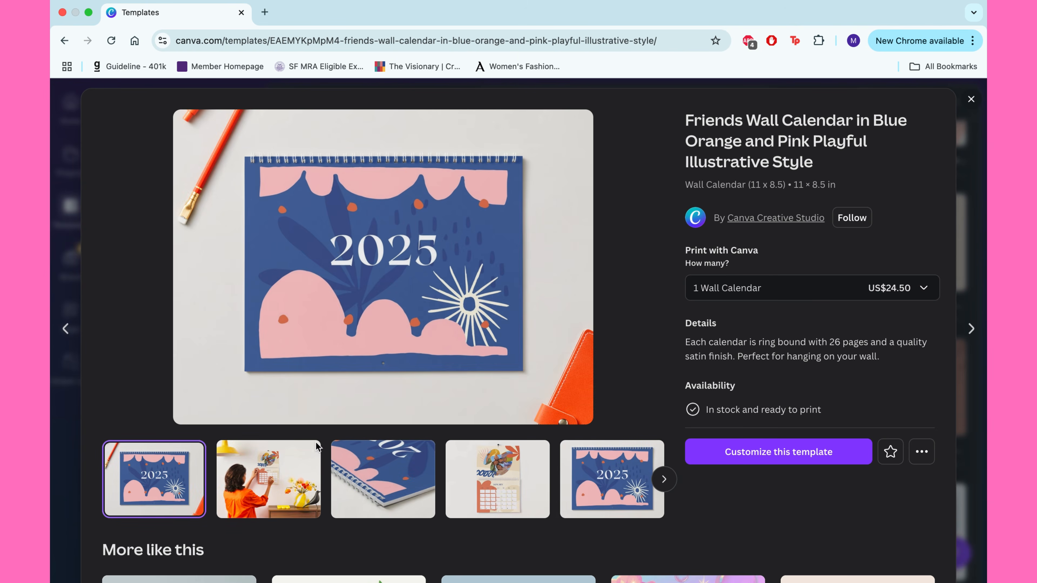
- Preview the Friends Wall Calendar's product mockups and its January, February and March pages
click(268, 484)
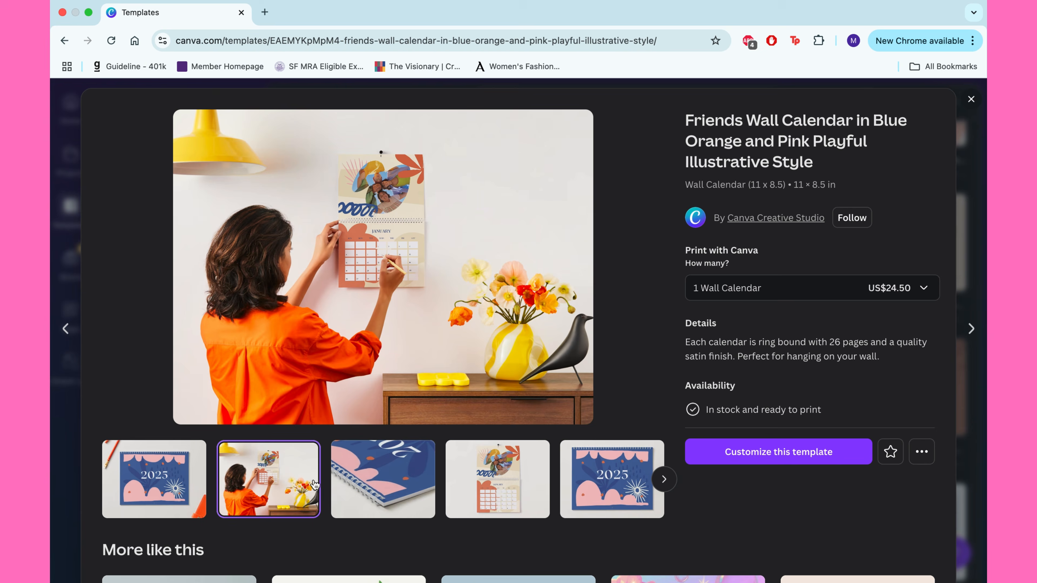
click(346, 489)
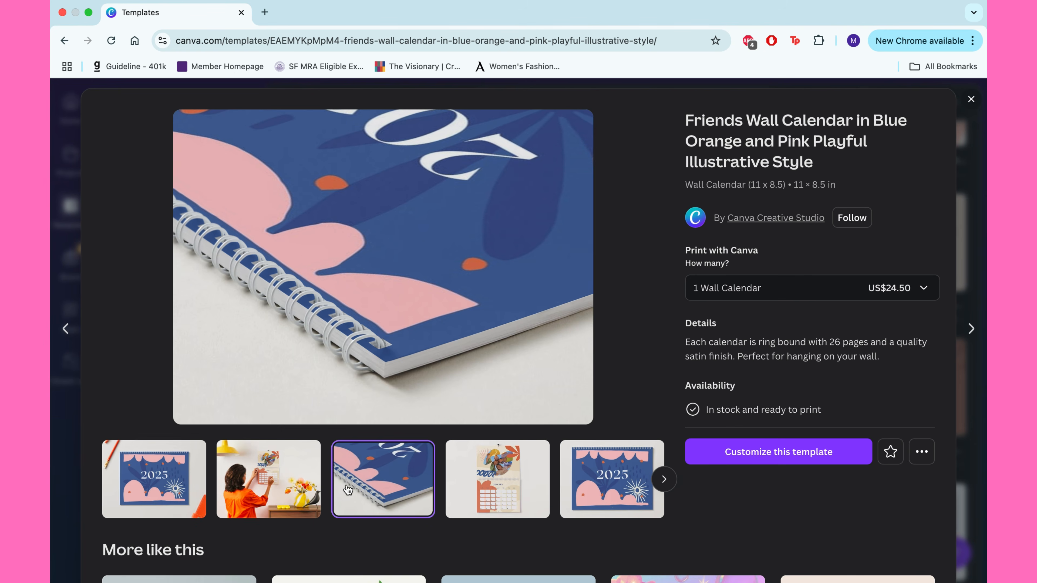
click(466, 483)
click(611, 477)
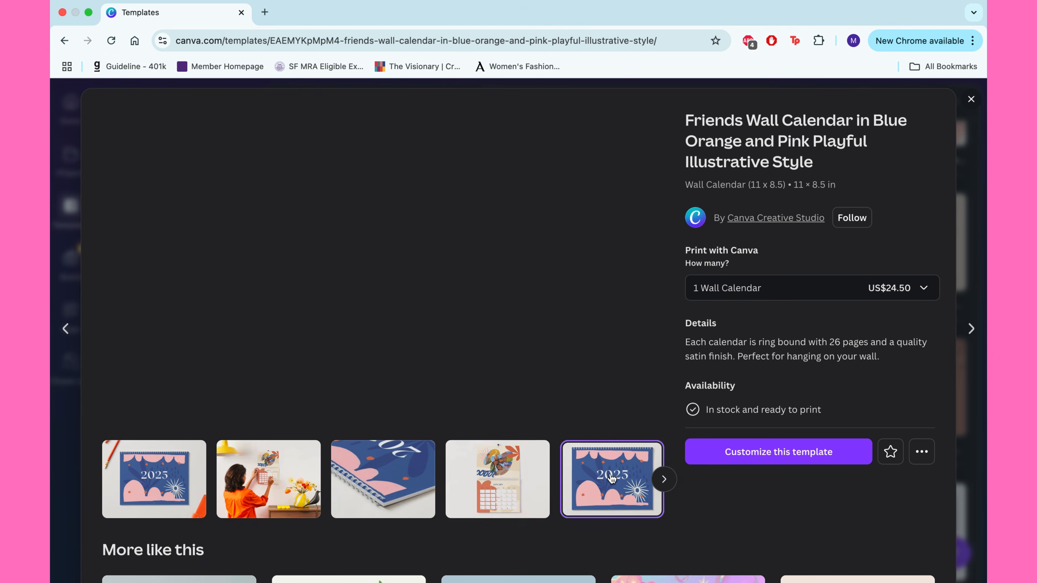
click(663, 480)
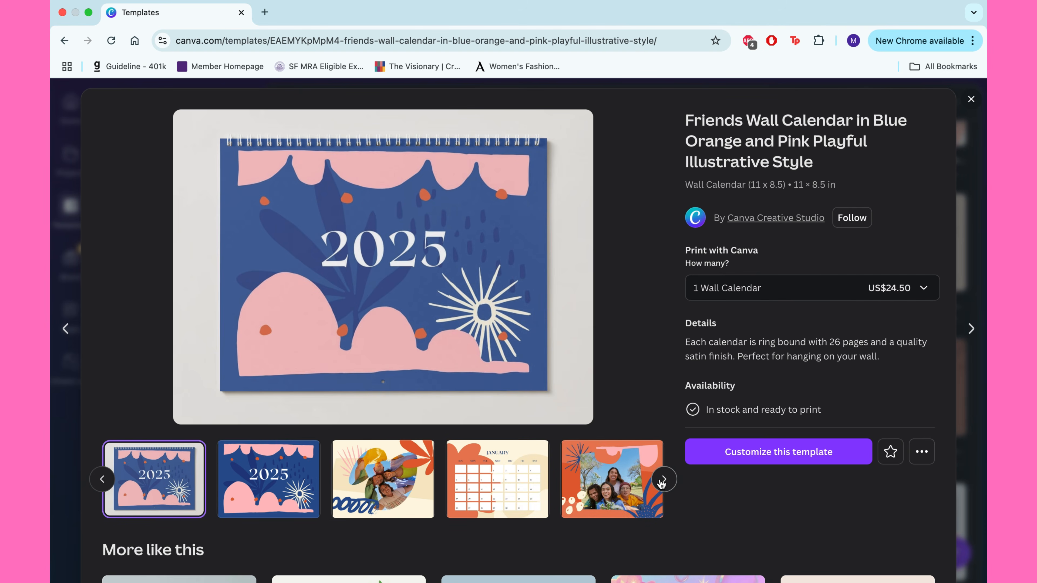
click(528, 489)
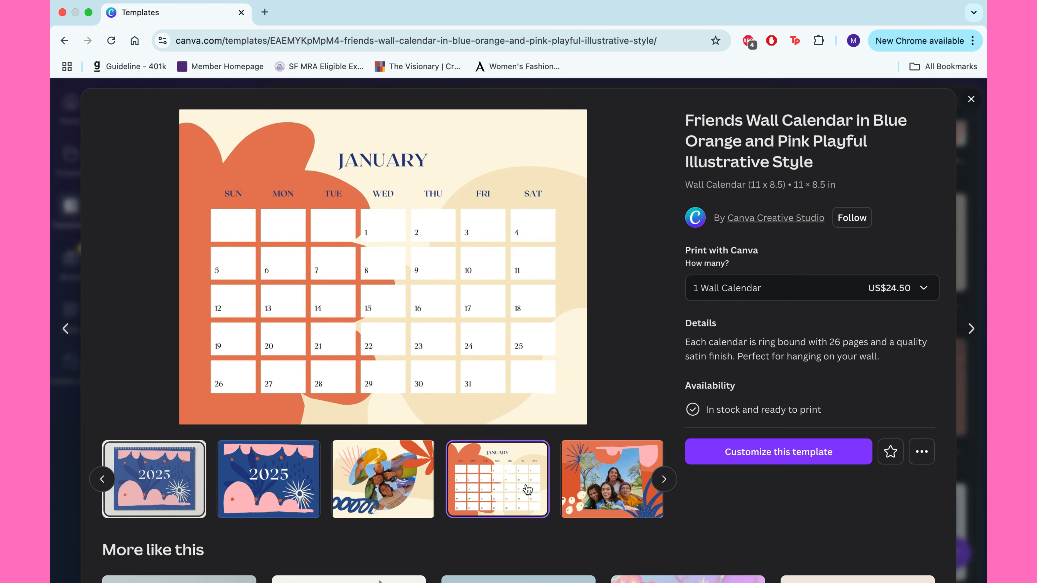
click(604, 483)
click(668, 483)
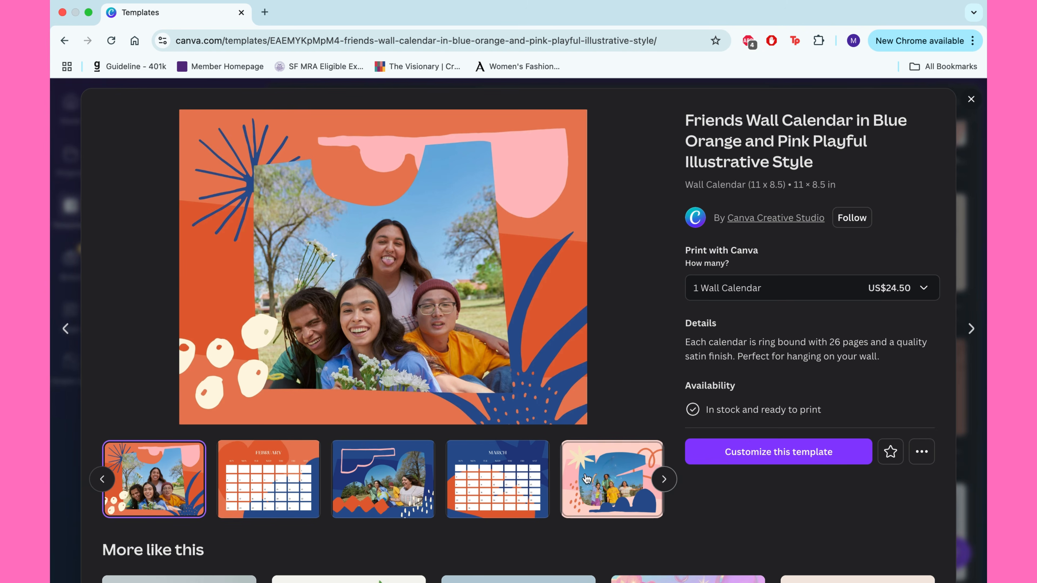
click(528, 478)
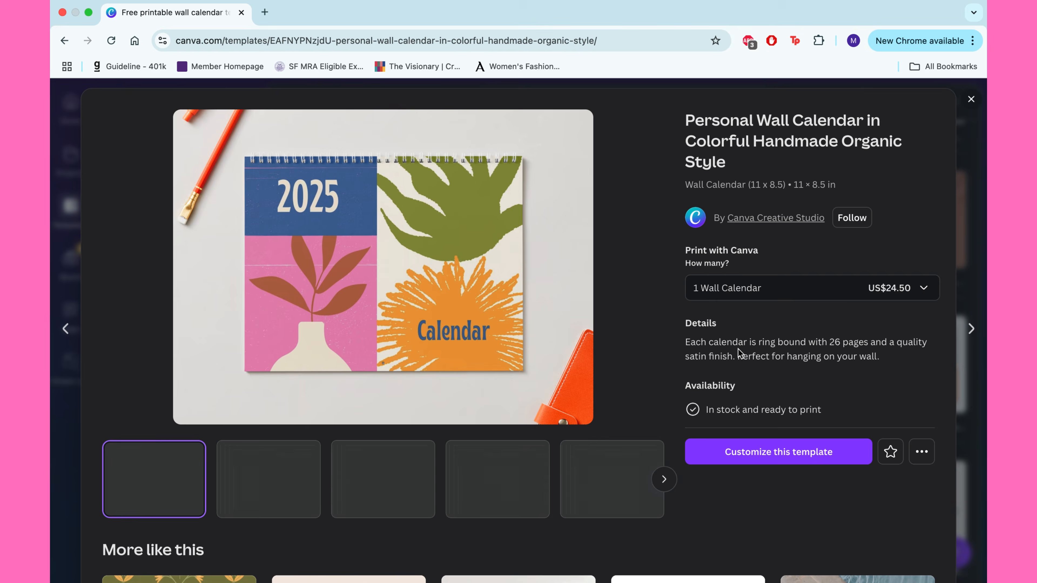
- Preview the mockups, cover, January and February pages of the Personal Wall Calendar in Colorful Handmade Organic Style
click(269, 489)
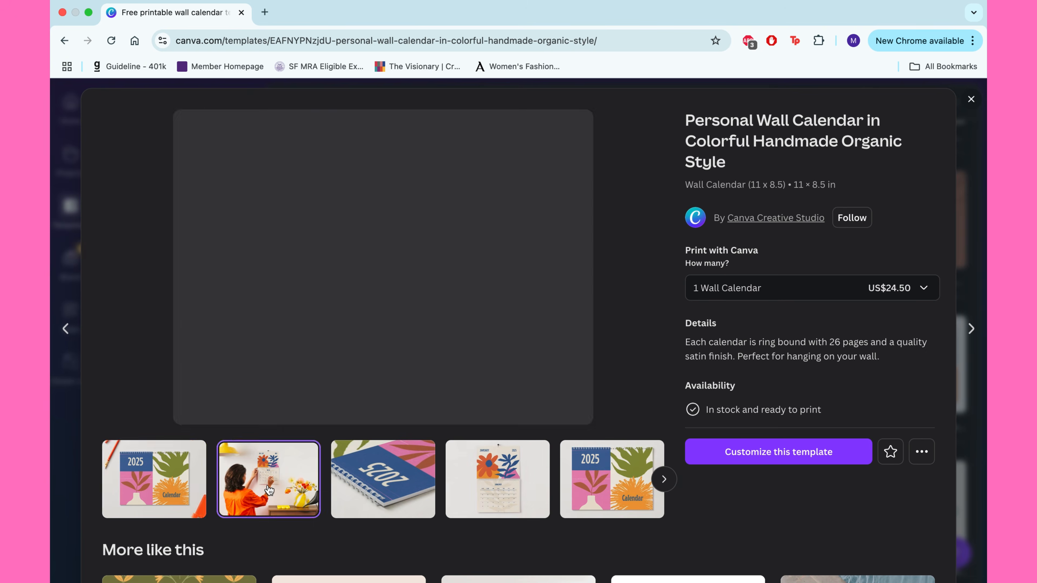
click(366, 475)
click(477, 469)
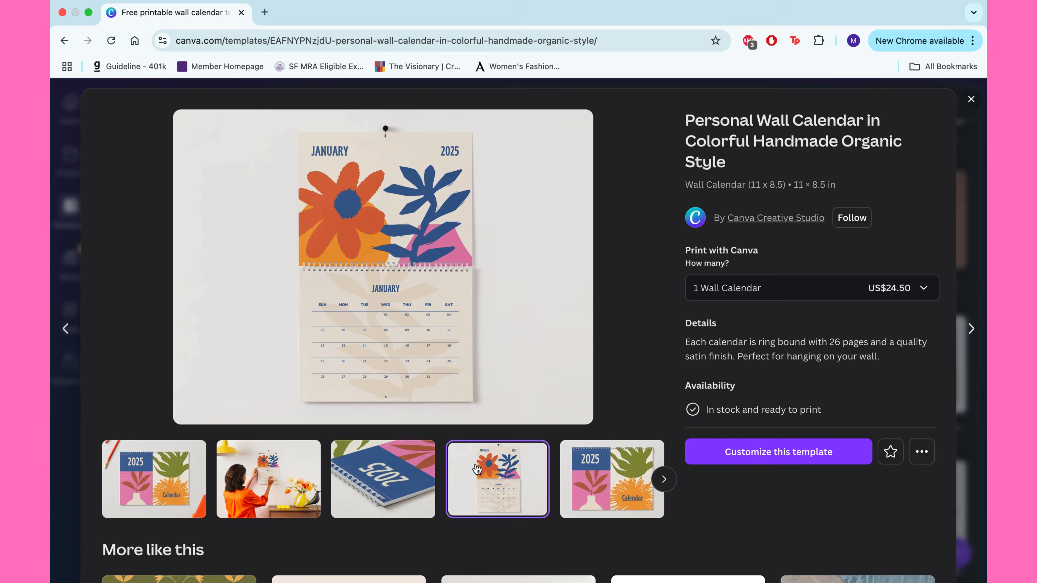
click(575, 477)
click(664, 478)
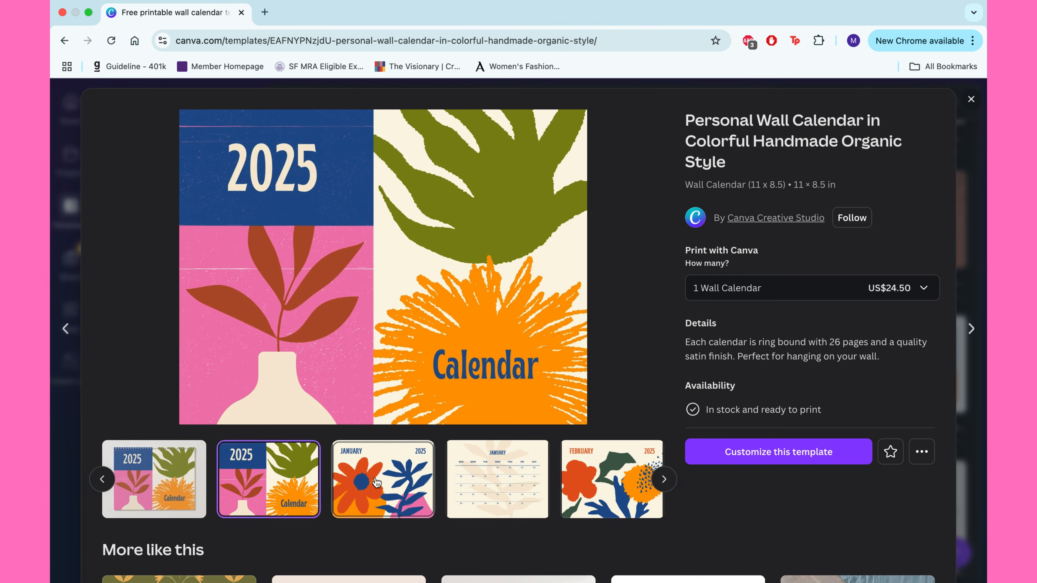
click(376, 482)
click(466, 477)
click(592, 485)
click(664, 479)
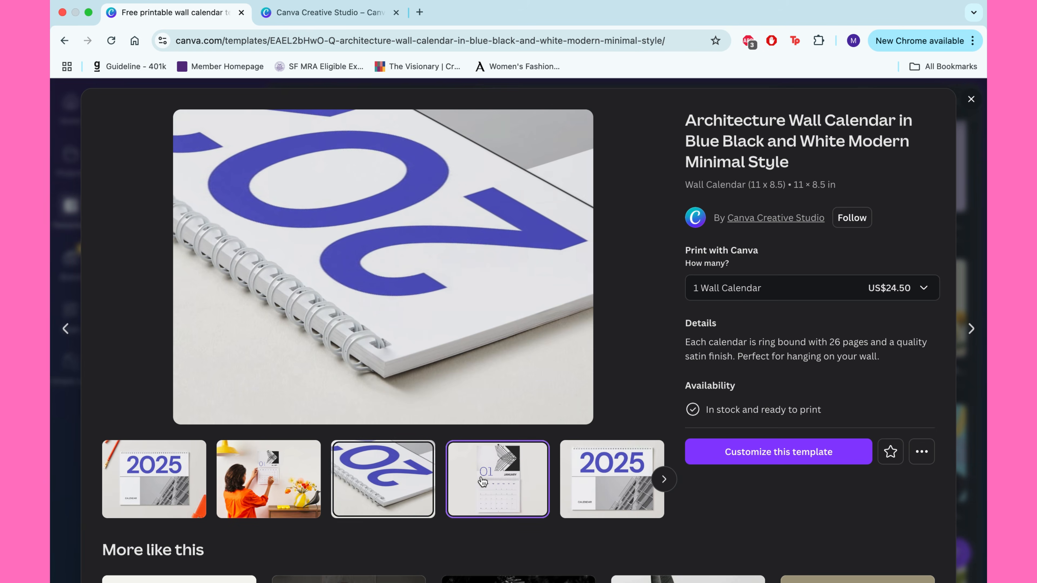
- Open the Architecture Wall Calendar in Blue Black and White Modern Minimal Style for customizing and review its print options
click(481, 481)
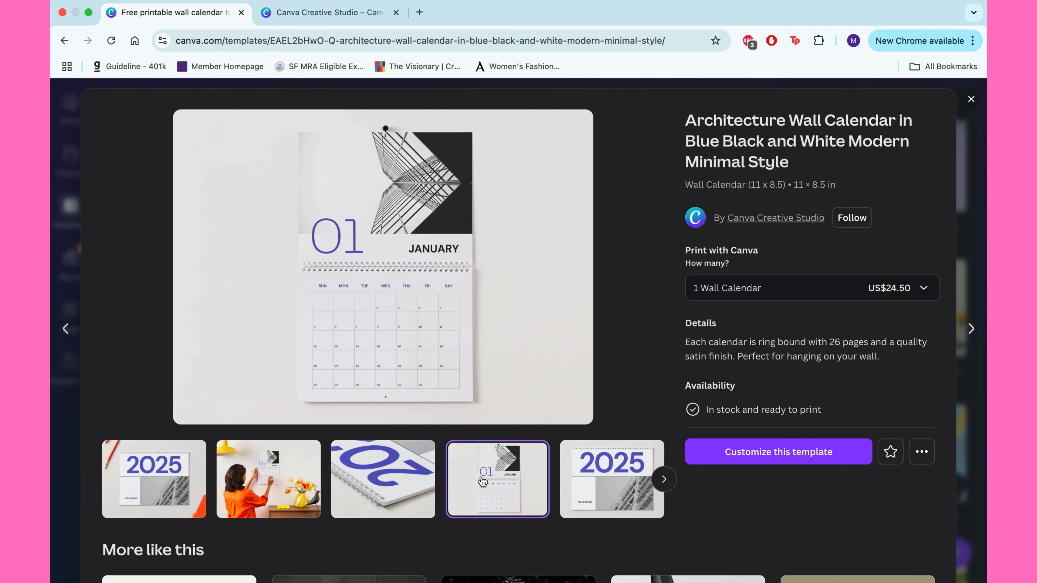
click(742, 460)
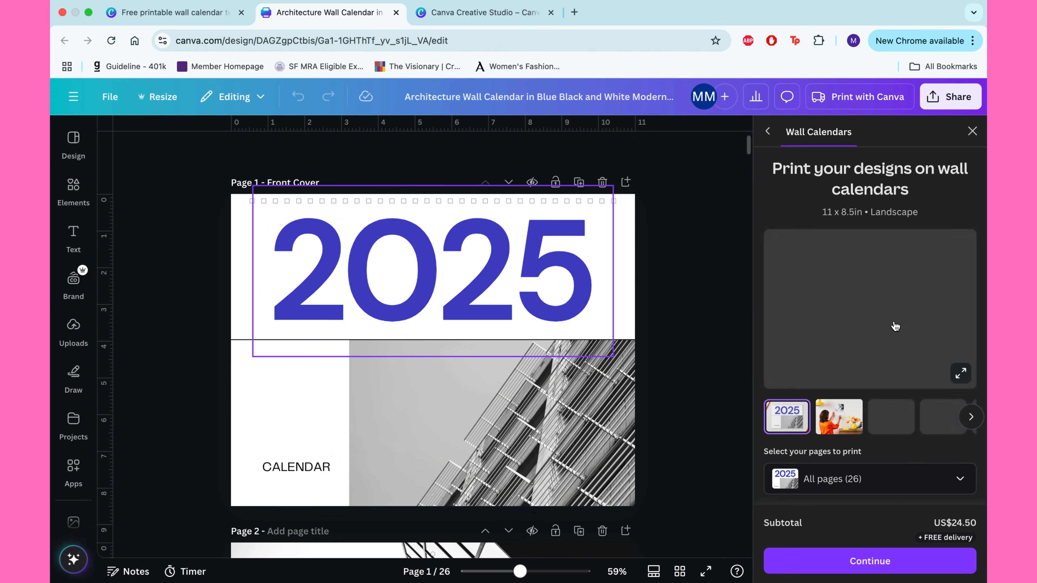
scroll(895, 326, down, 3)
scroll(894, 326, down, 5)
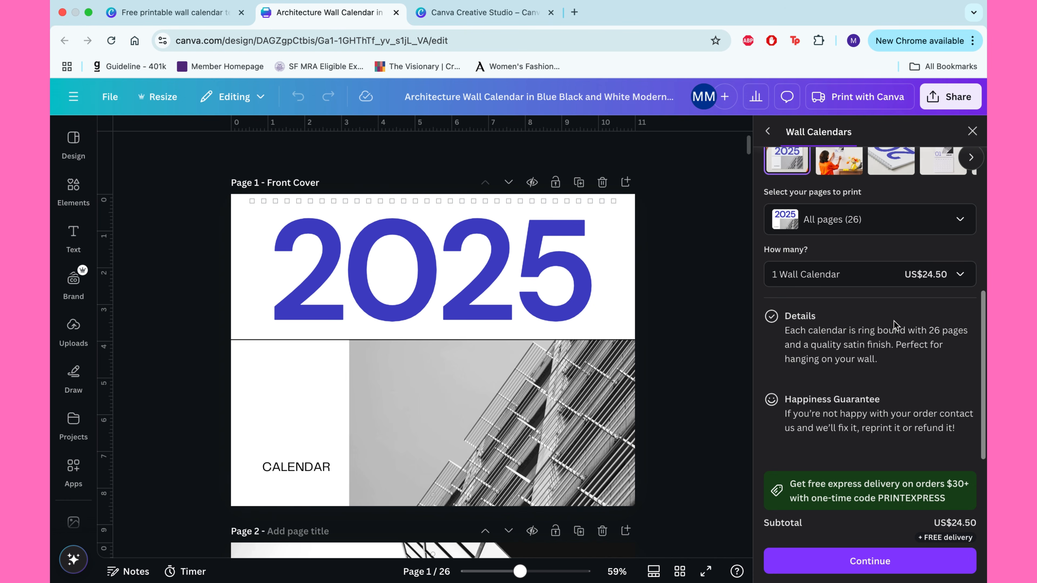
scroll(895, 326, up, 6)
- Delete the building photo with its frame and the "CALENDAR" text from the front cover
click(595, 373)
key(Delete)
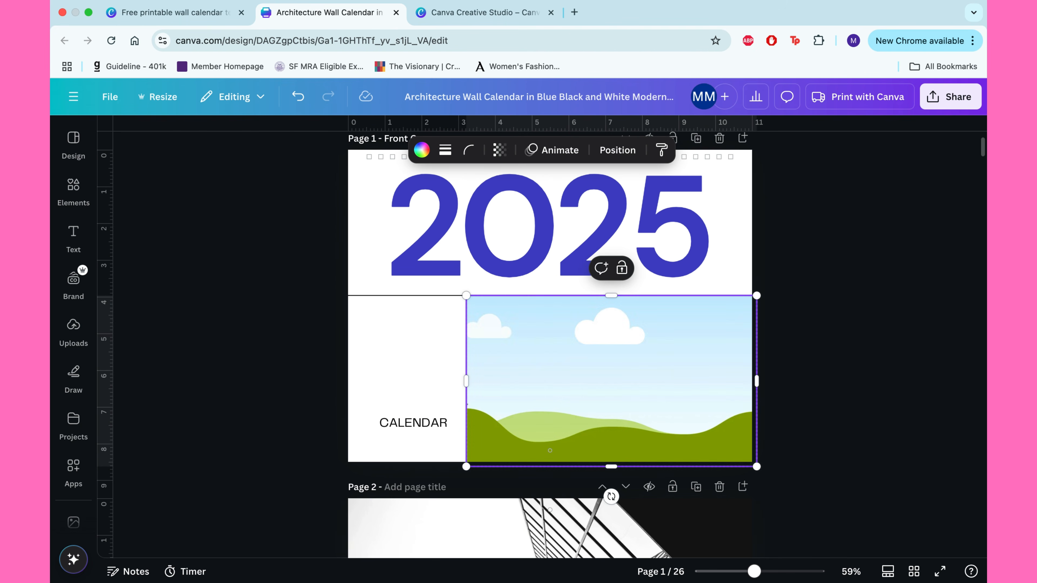
key(Delete)
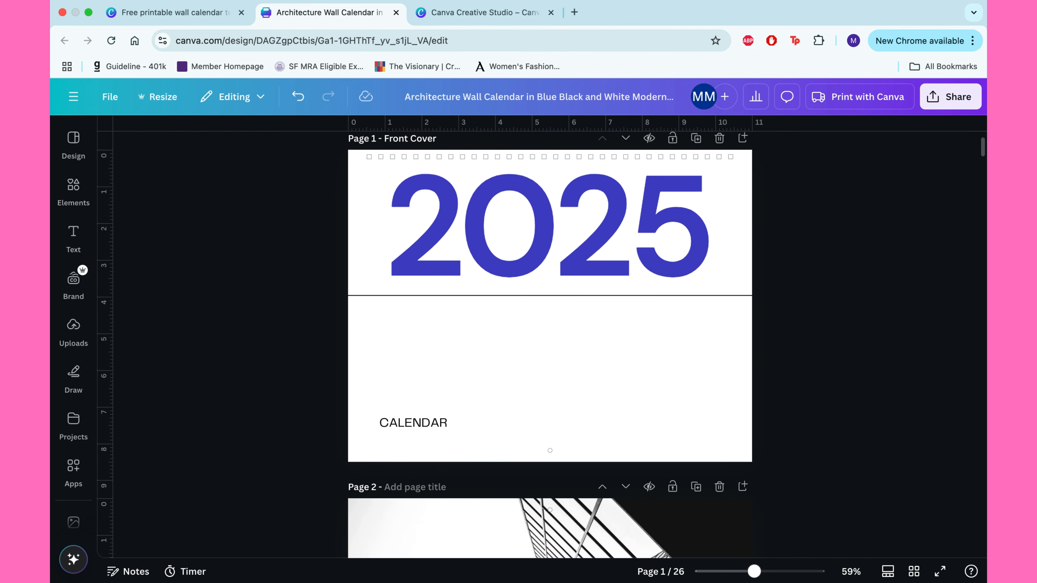
click(398, 427)
key(Delete)
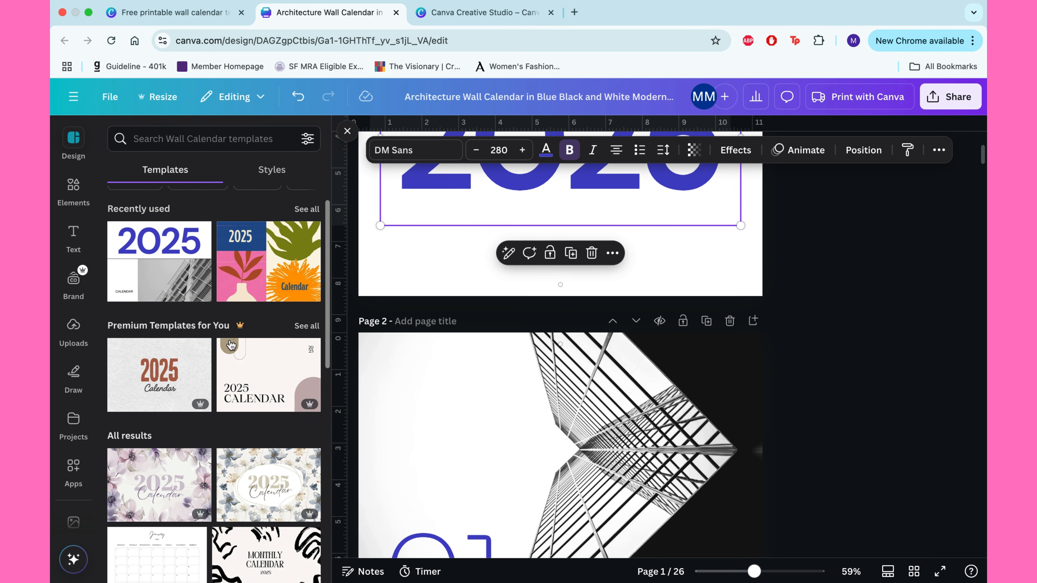
- Browse the suggested wall calendar templates and bring the January 2025 grid page into view
scroll(229, 342, down, 4)
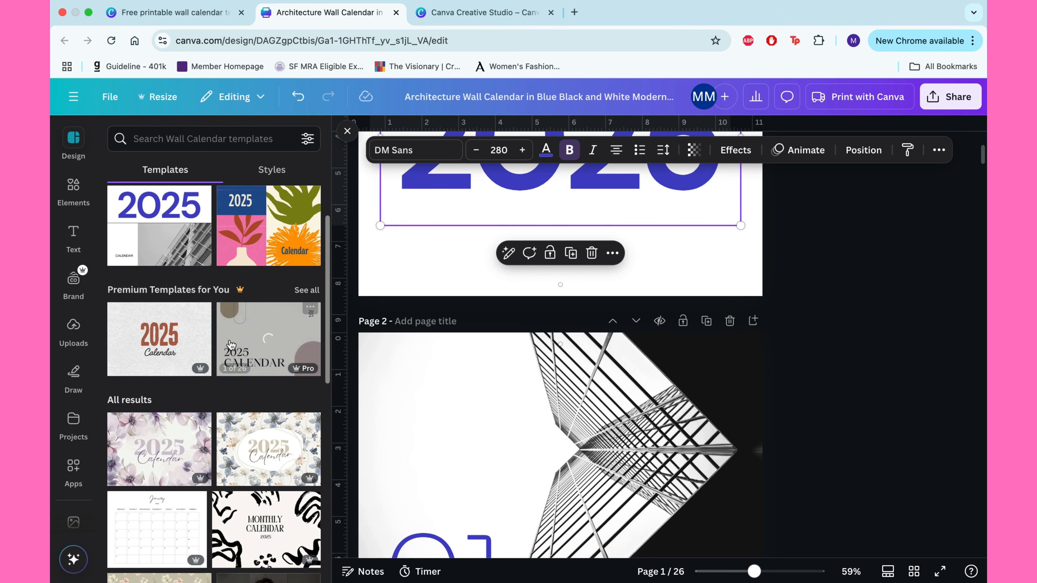
scroll(230, 342, down, 1)
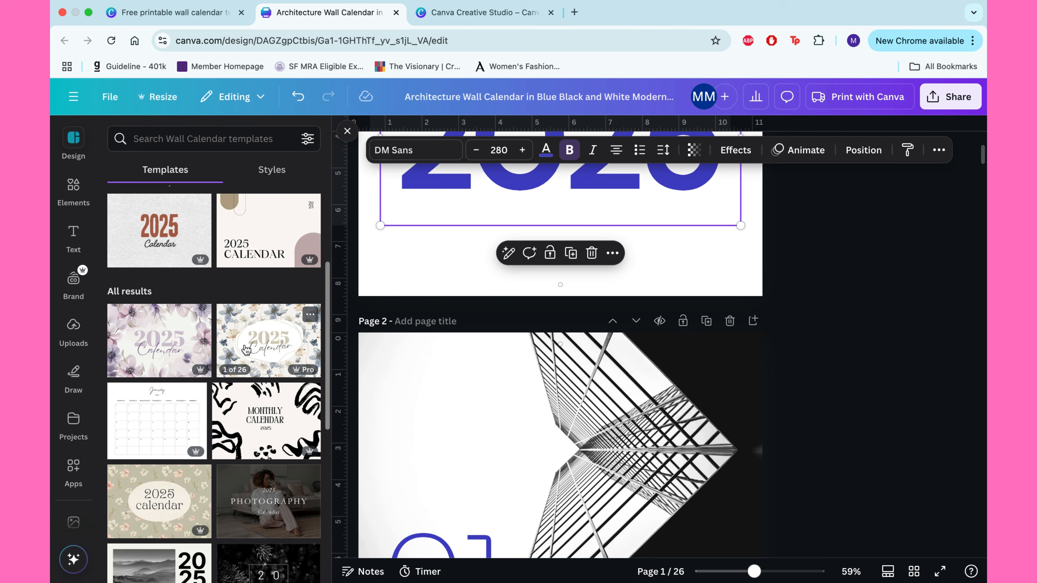
scroll(288, 349, down, 5)
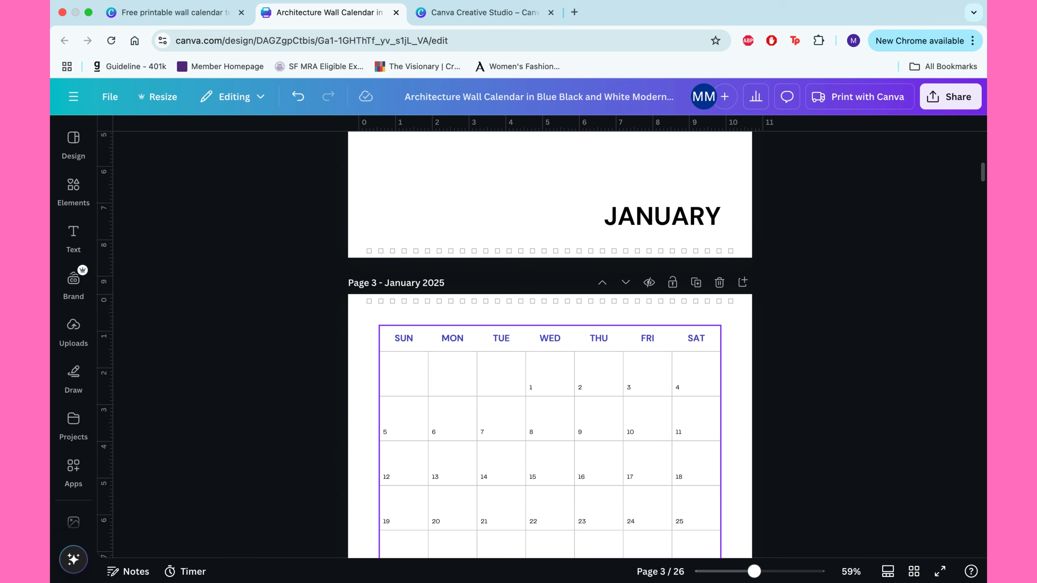
scroll(421, 506, down, 2)
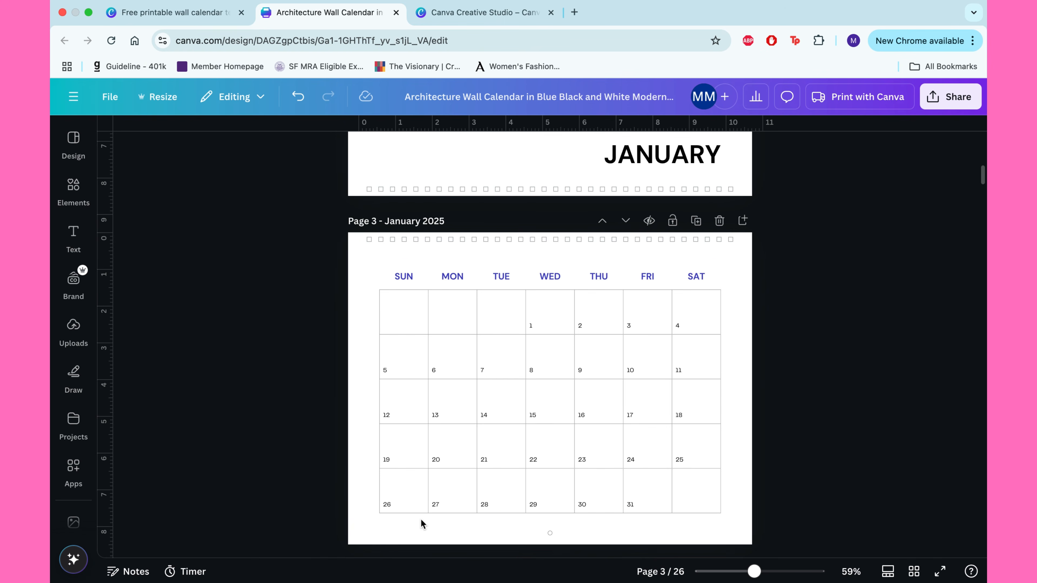
click(402, 535)
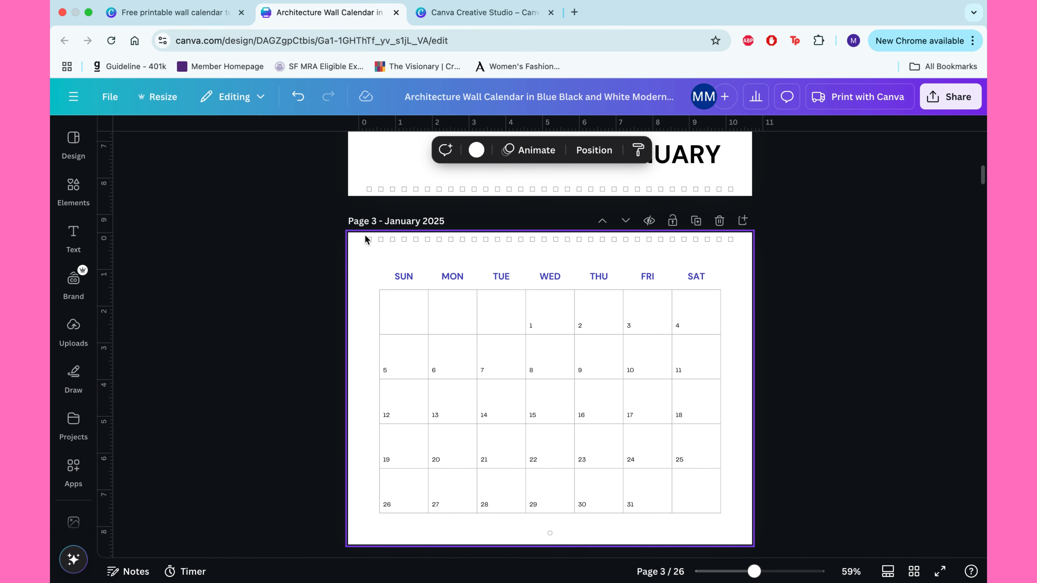
click(400, 280)
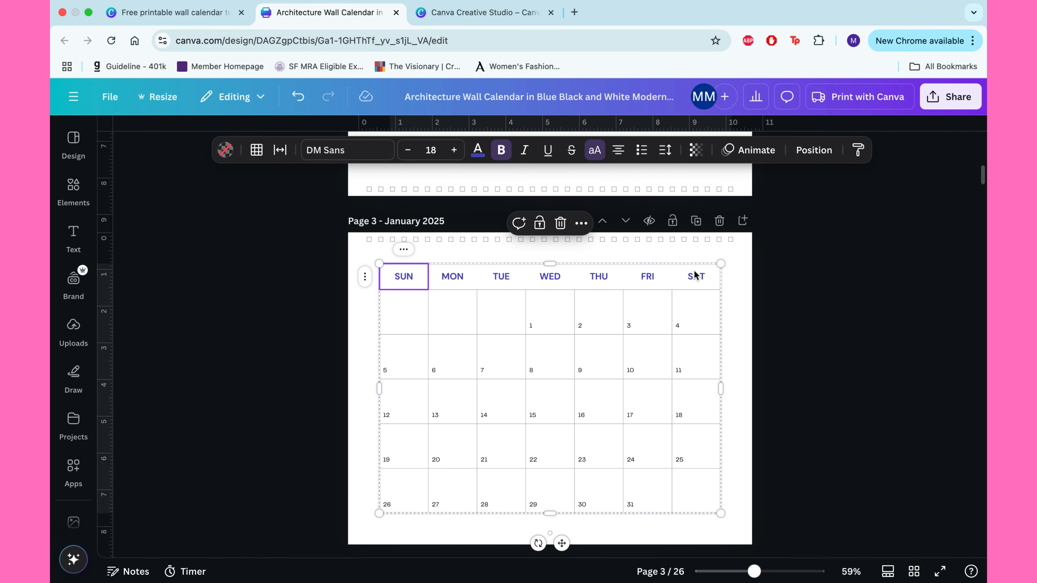
click(781, 293)
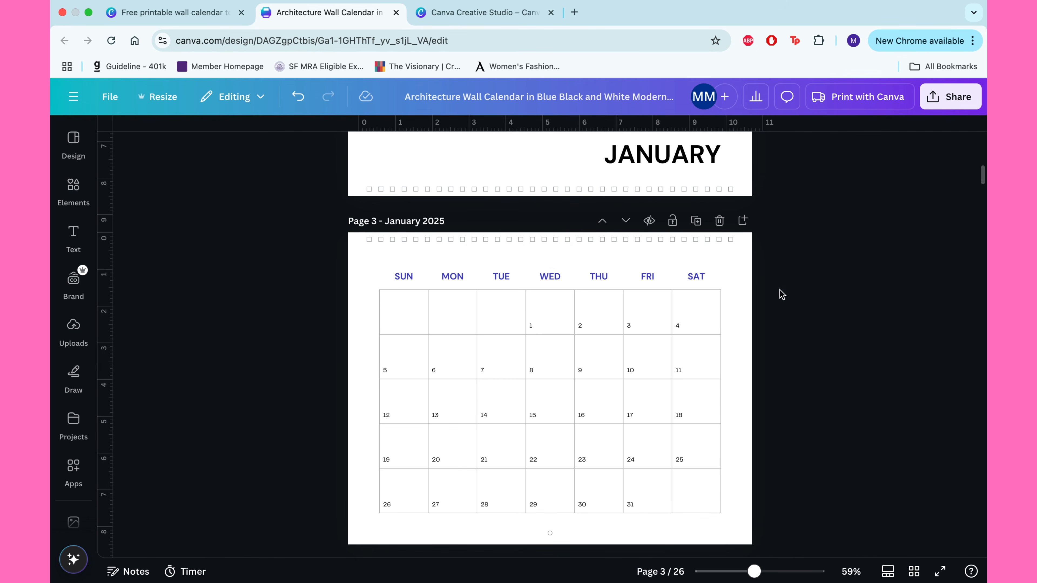
- Set the font of the weekday header row, SUN to SAT, on the January 2025 page to Horizon
click(378, 277)
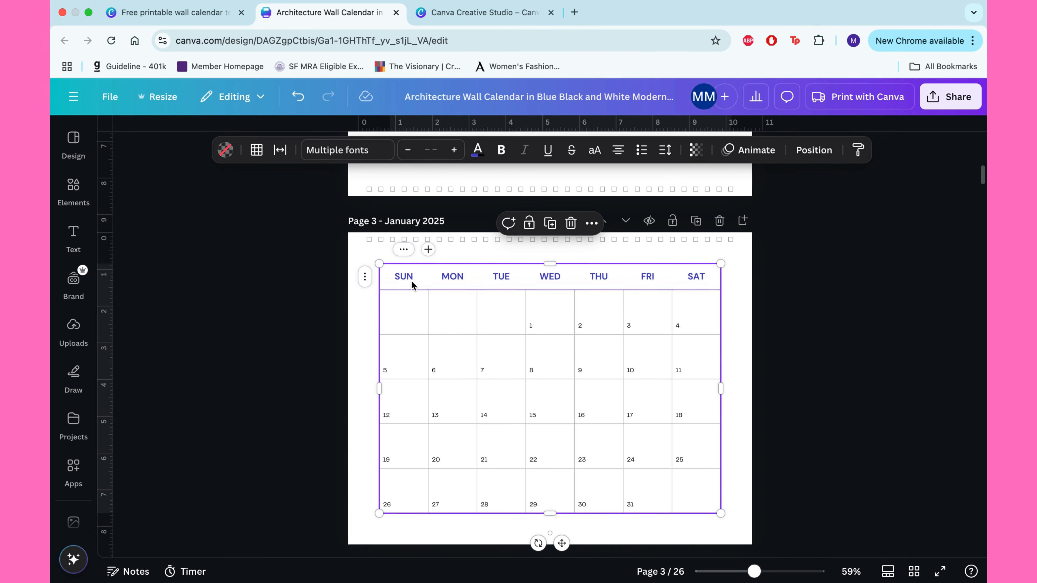
click(400, 279)
shift+click(449, 279)
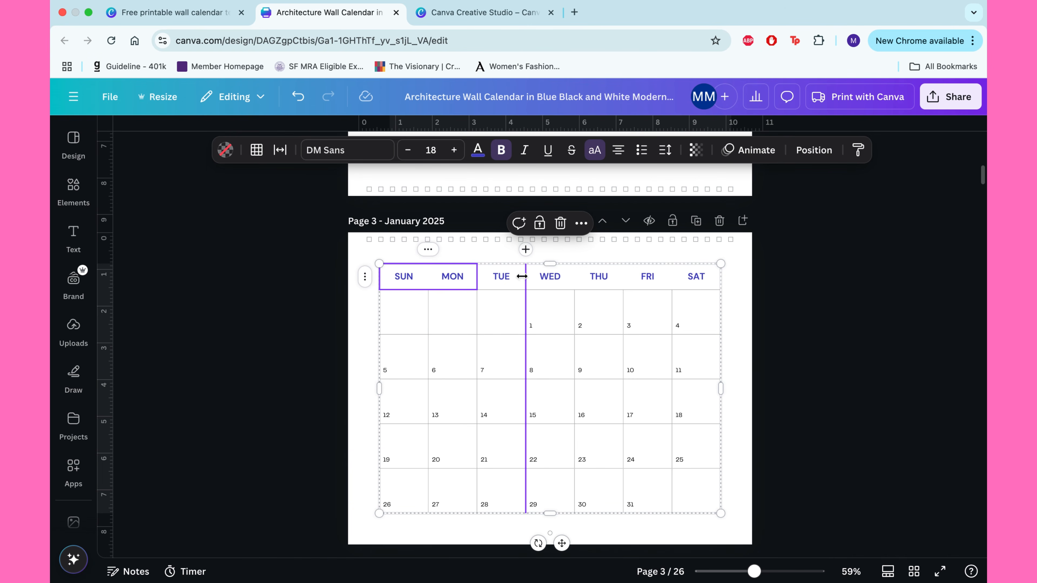
shift+click(503, 279)
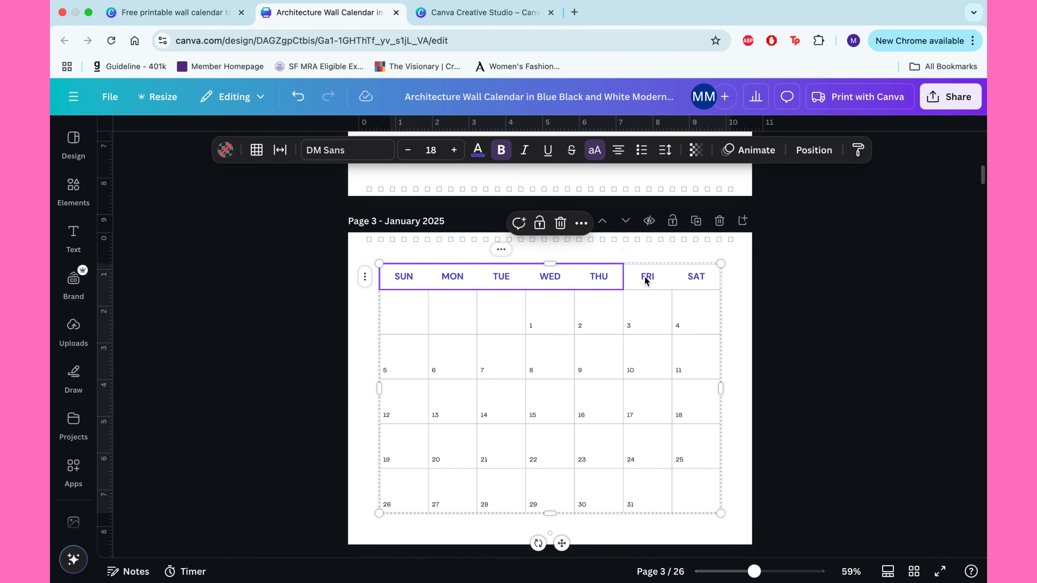
click(322, 150)
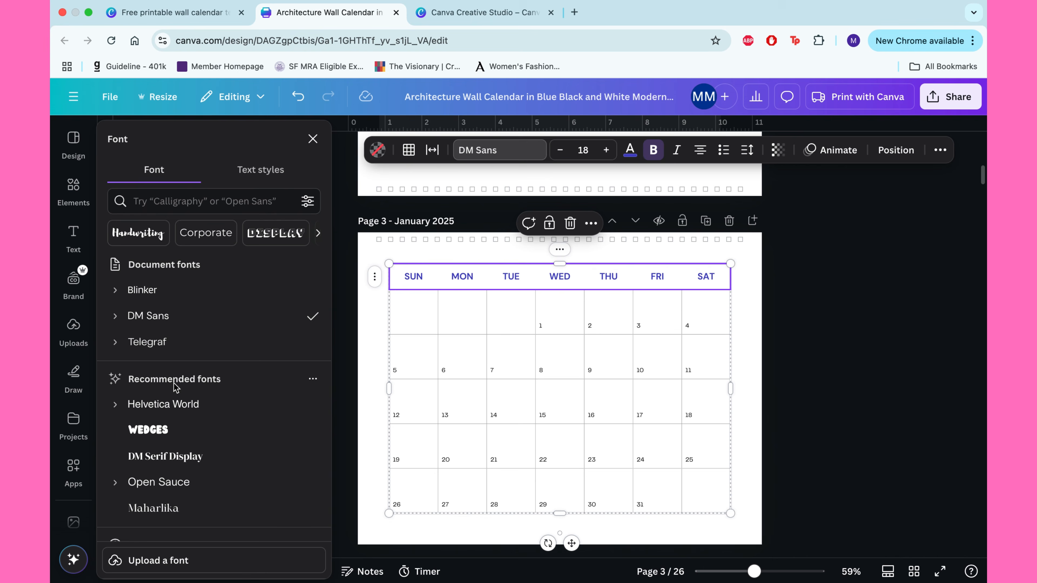
scroll(174, 388, down, 4)
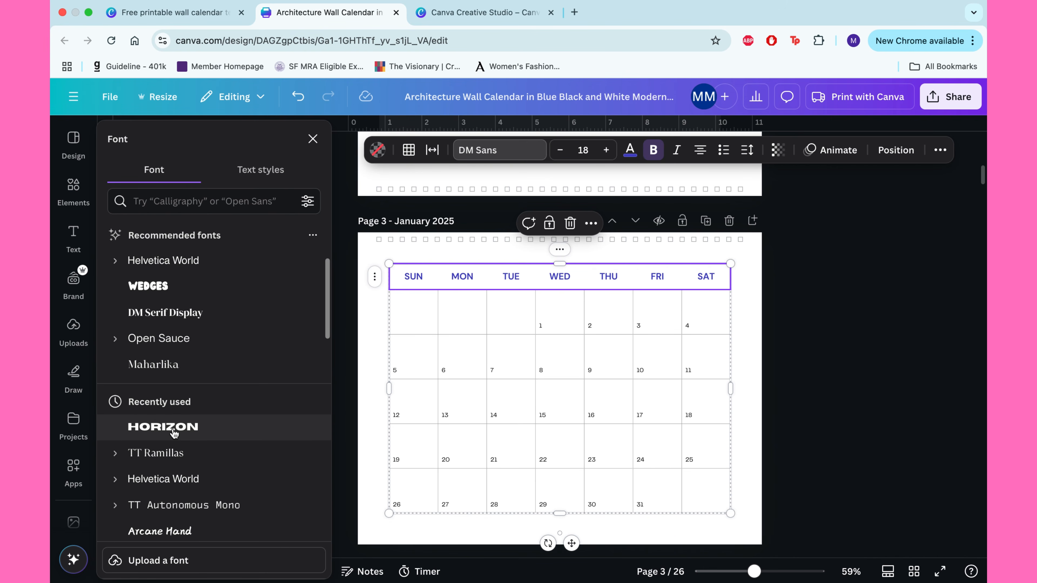
click(174, 434)
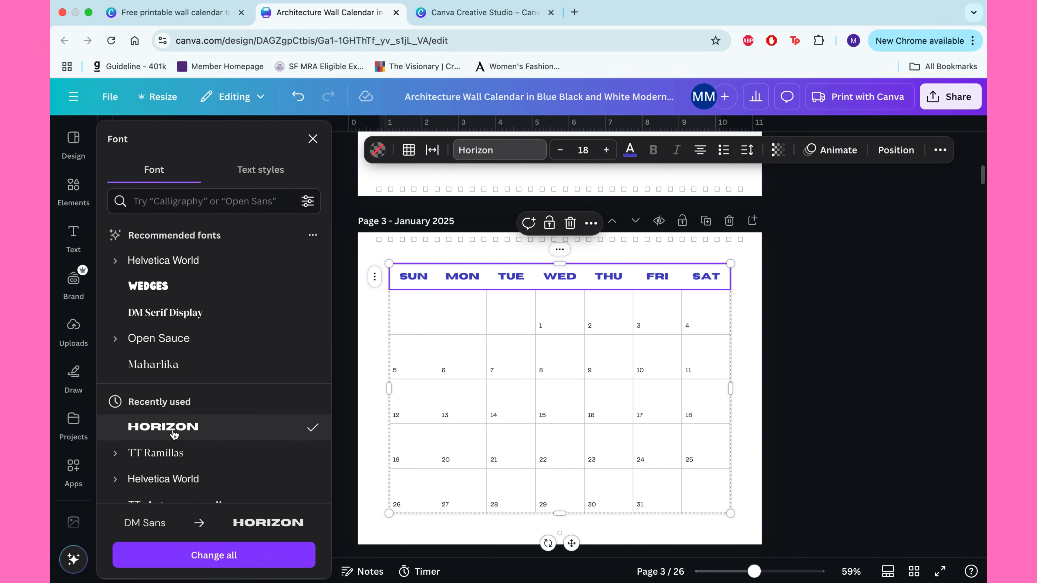
- Set the background of the January 2025 page to a custom bright red
click(727, 273)
click(476, 149)
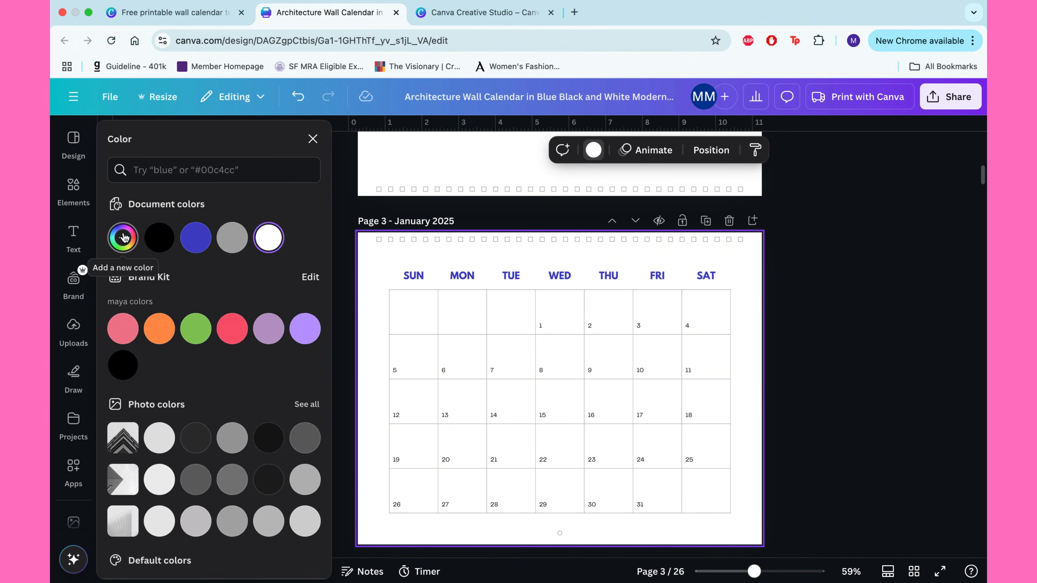
click(124, 239)
mouse_move(224, 340)
mouse_down()
mouse_move(276, 311)
mouse_move(280, 335)
mouse_move(279, 304)
mouse_up()
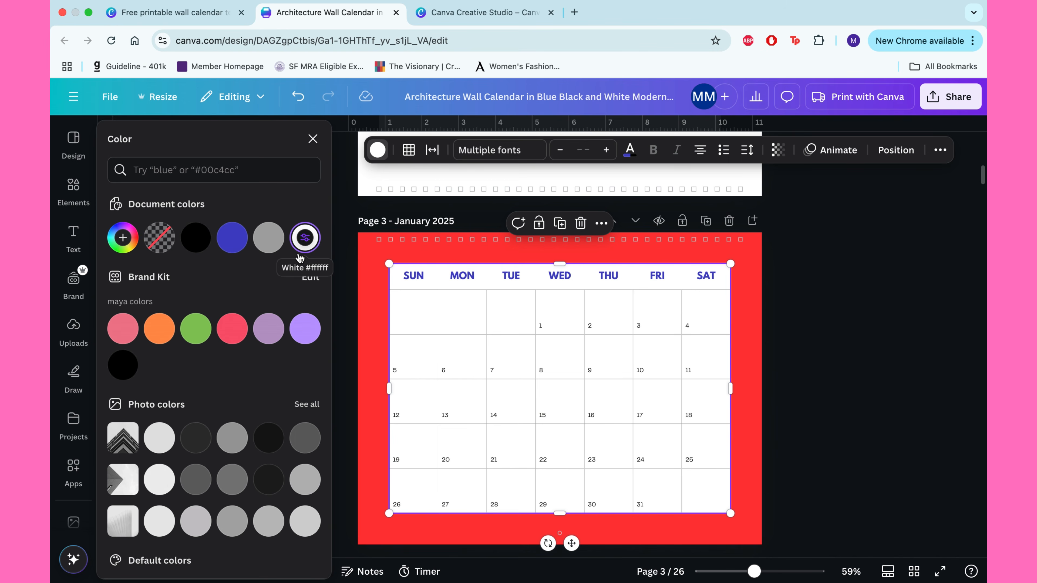
- Color the cell borders of the January 2025 table bright red, sampling #FF3838 from the page background
click(694, 487)
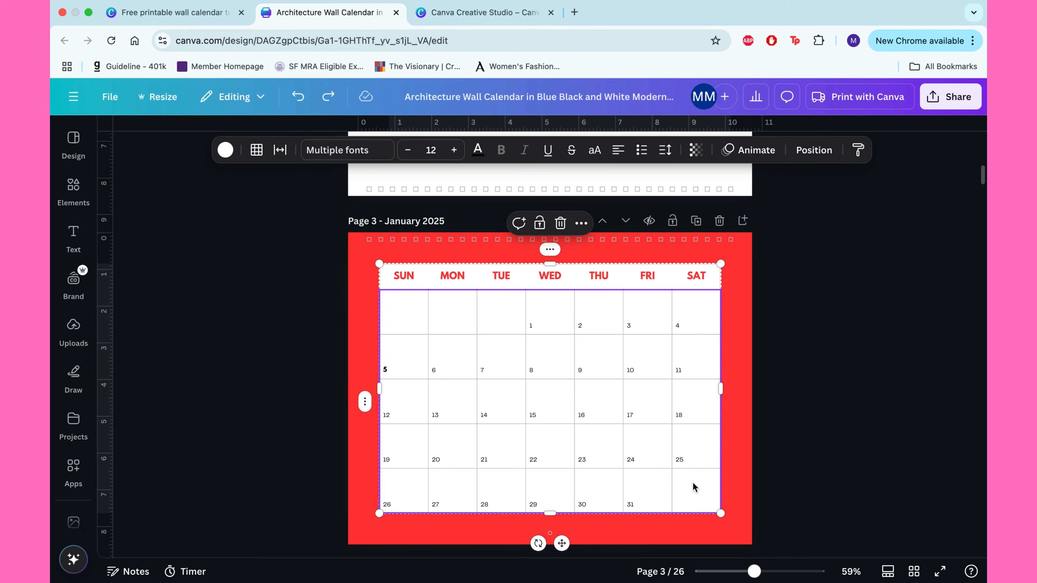
click(257, 150)
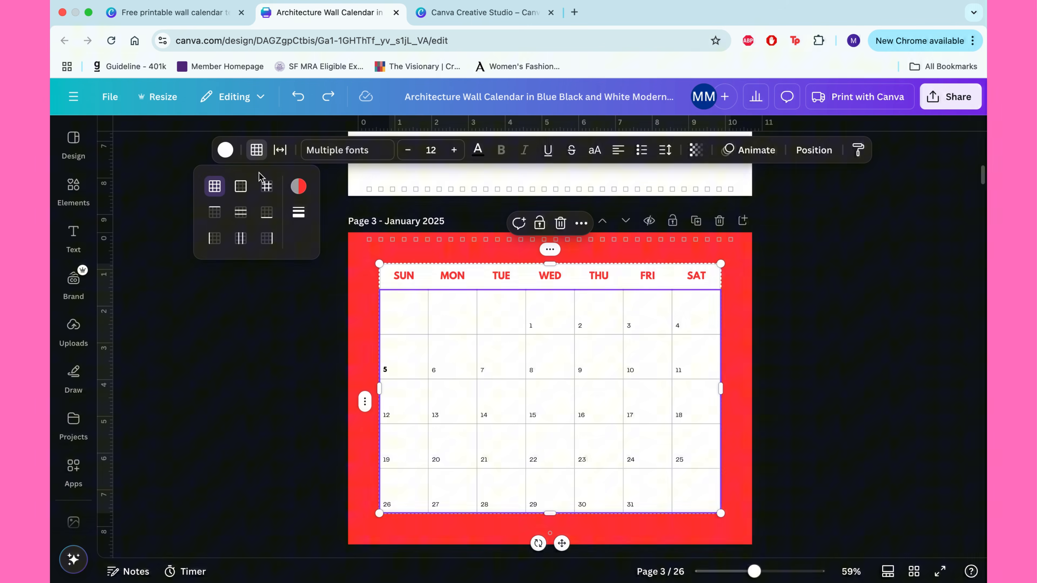
click(298, 187)
click(456, 236)
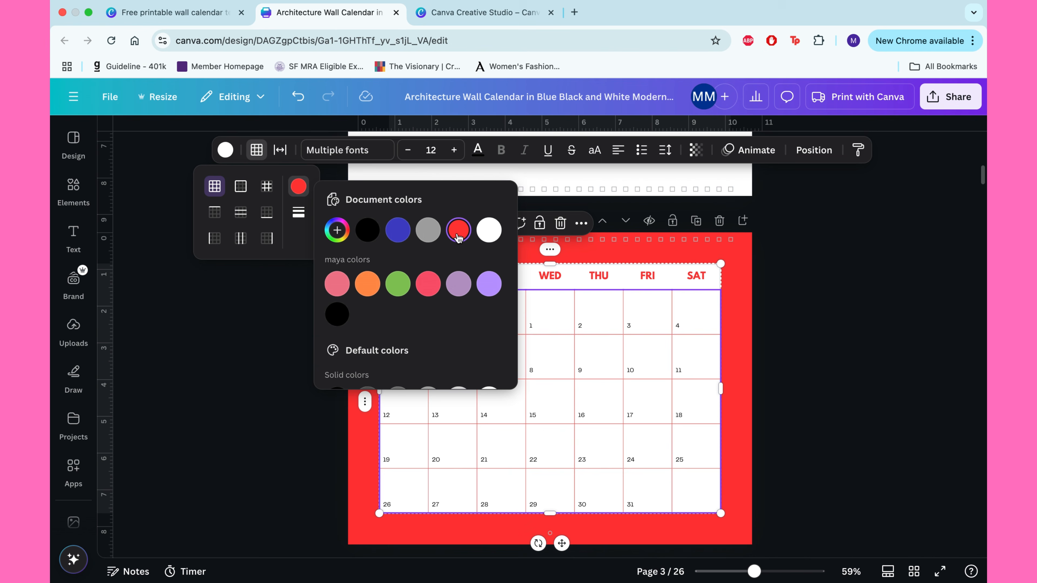
click(337, 231)
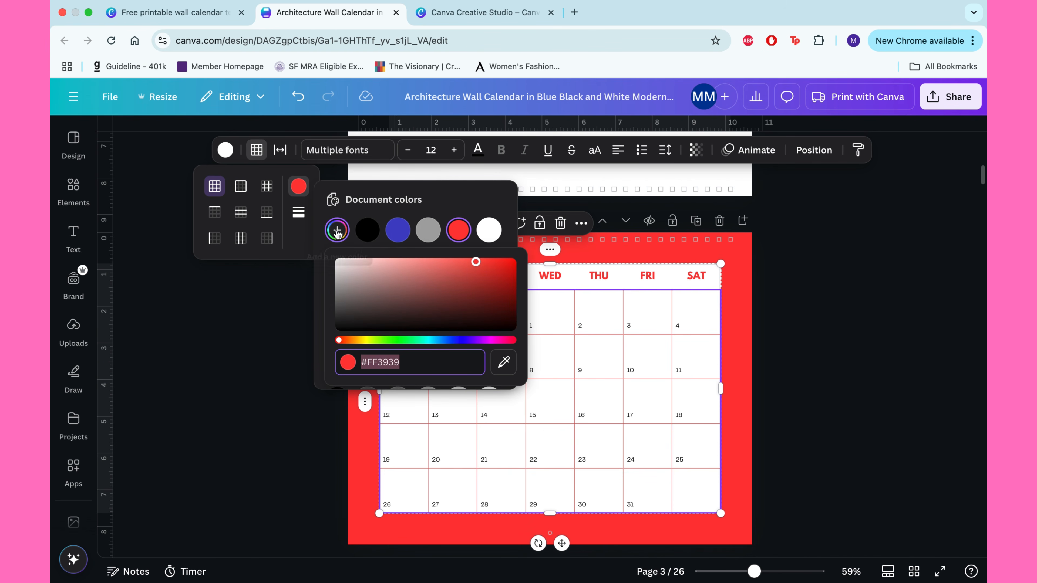
click(503, 361)
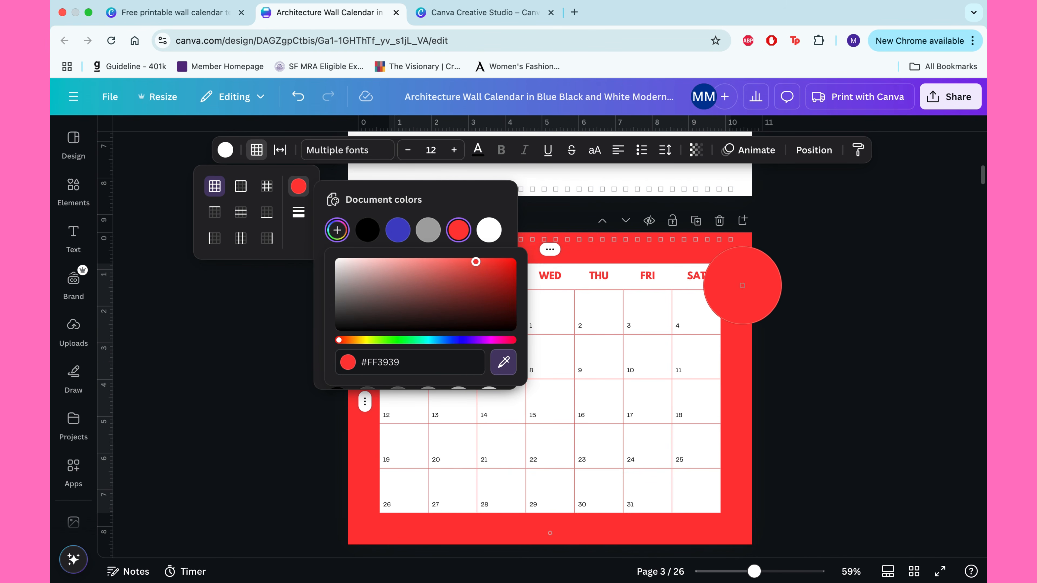
click(742, 285)
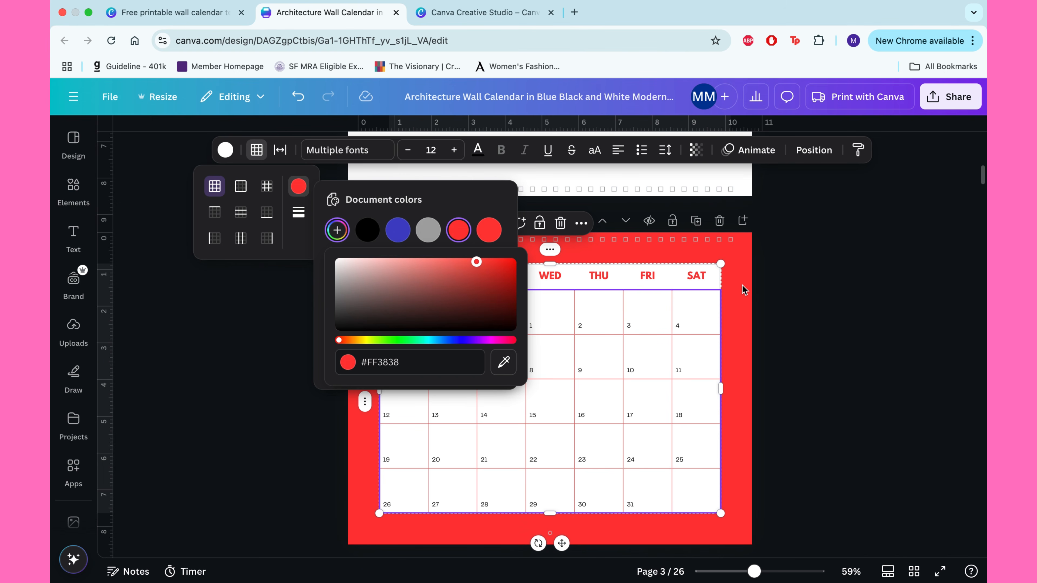
click(811, 273)
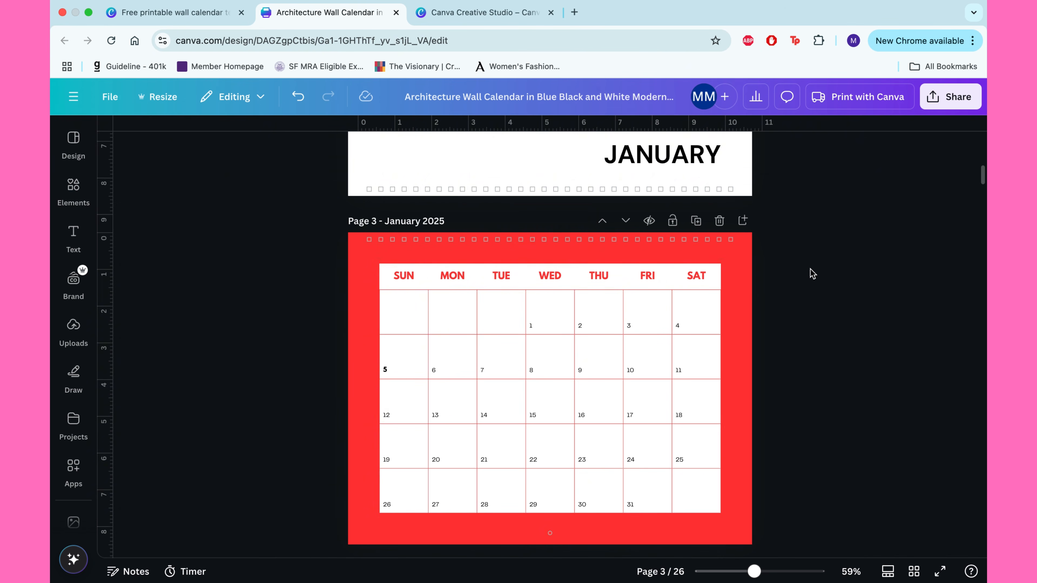
- Increase the table spacing of the January 2025 calendar slightly to leave narrow gaps between its cells
click(403, 312)
click(280, 150)
mouse_move(213, 203)
mouse_down()
mouse_move(236, 210)
mouse_move(216, 206)
mouse_move(229, 205)
mouse_up()
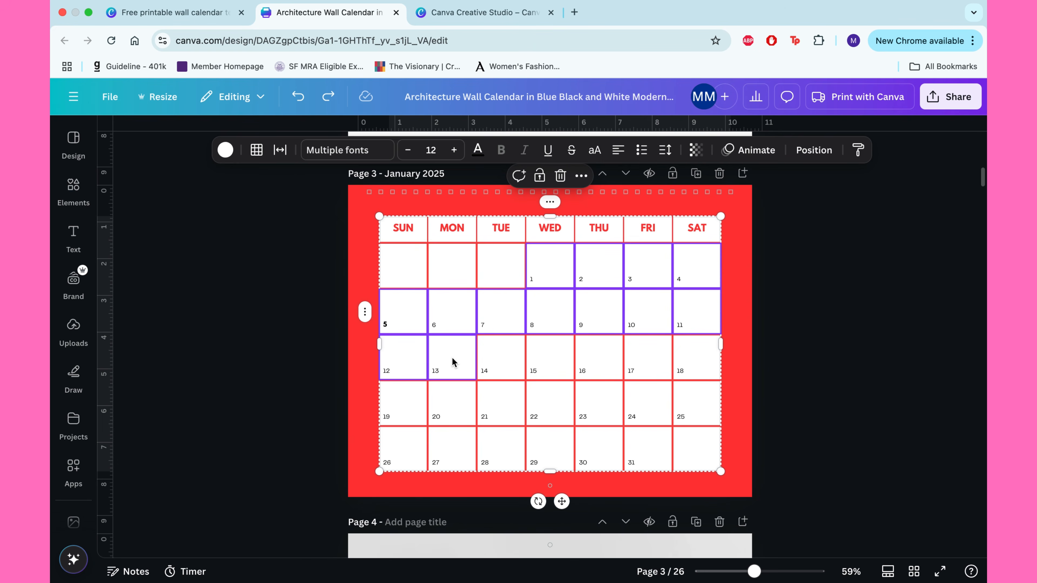
- Set all January date numbers to bold Open Sauce and color them bright red to match the page background
shift+click(514, 360)
shift+click(559, 360)
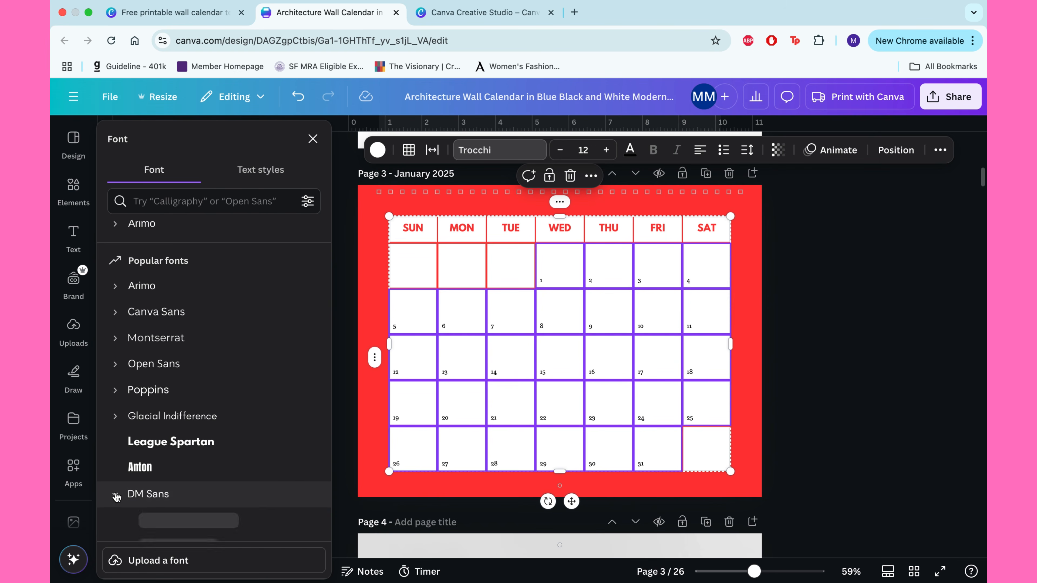
click(116, 494)
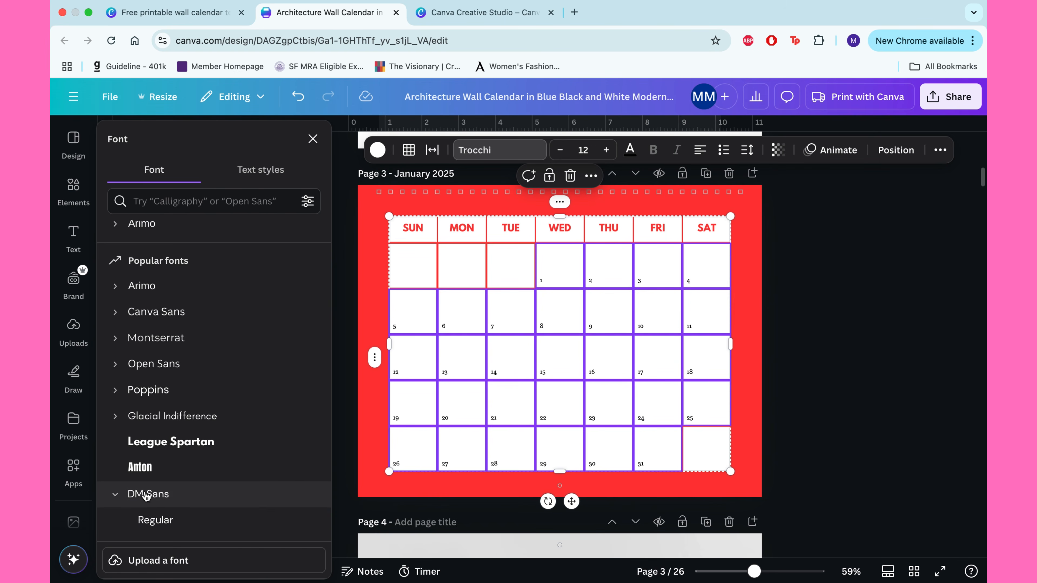
scroll(145, 494, down, 2)
click(146, 490)
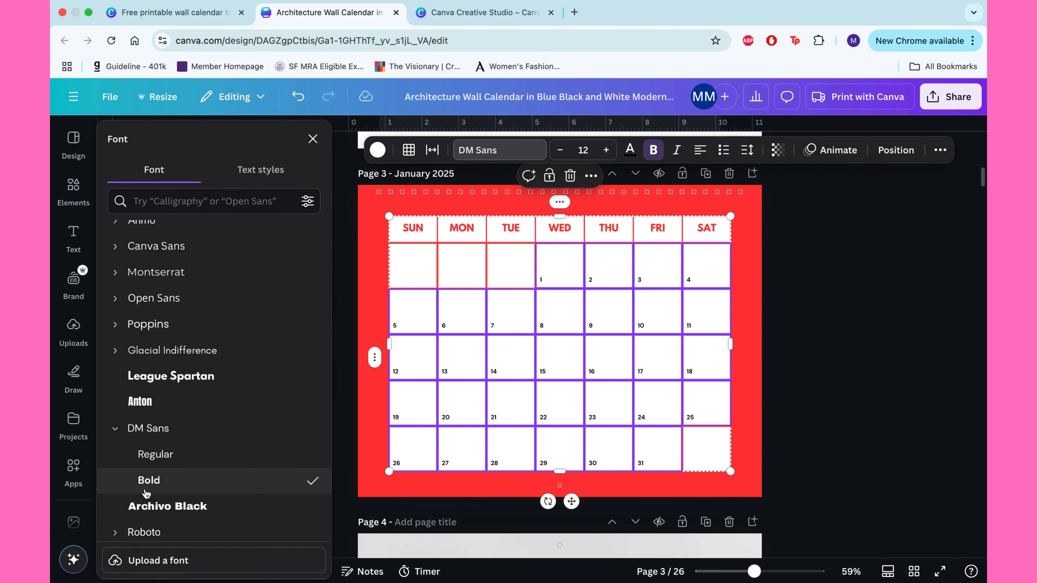
scroll(146, 493, down, 3)
click(146, 488)
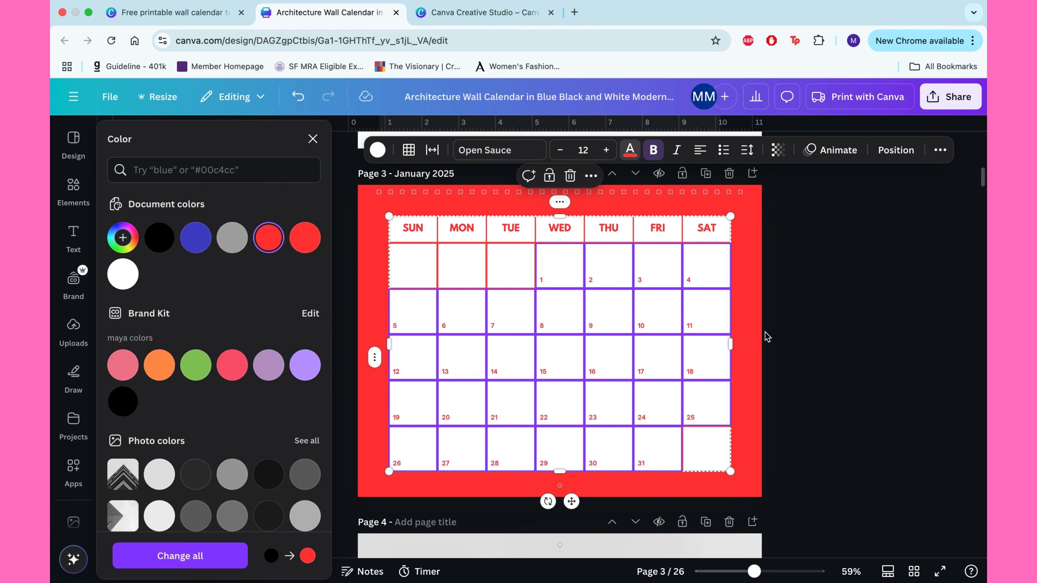
click(847, 294)
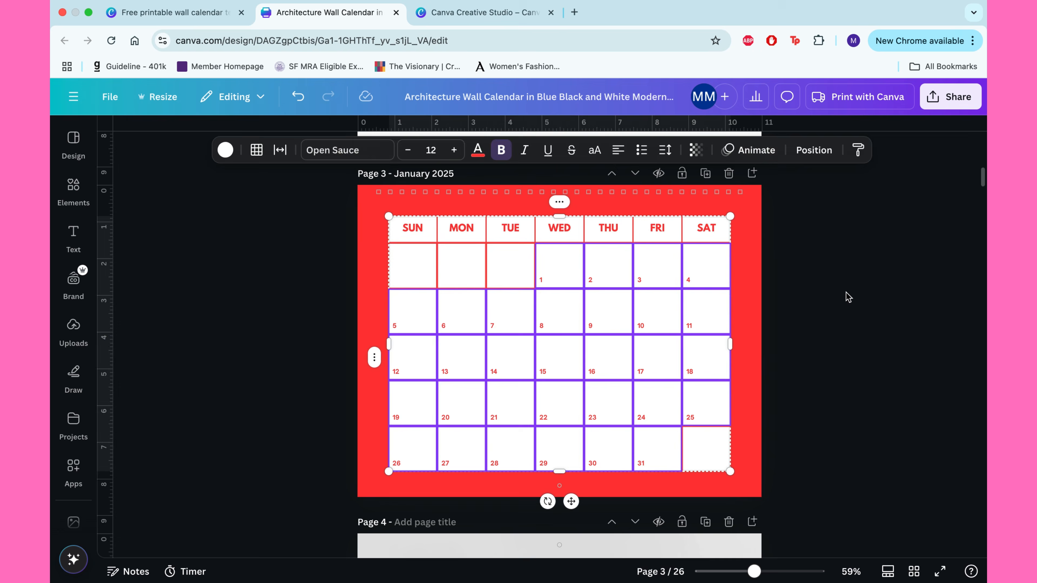
drag(753, 571, 759, 569)
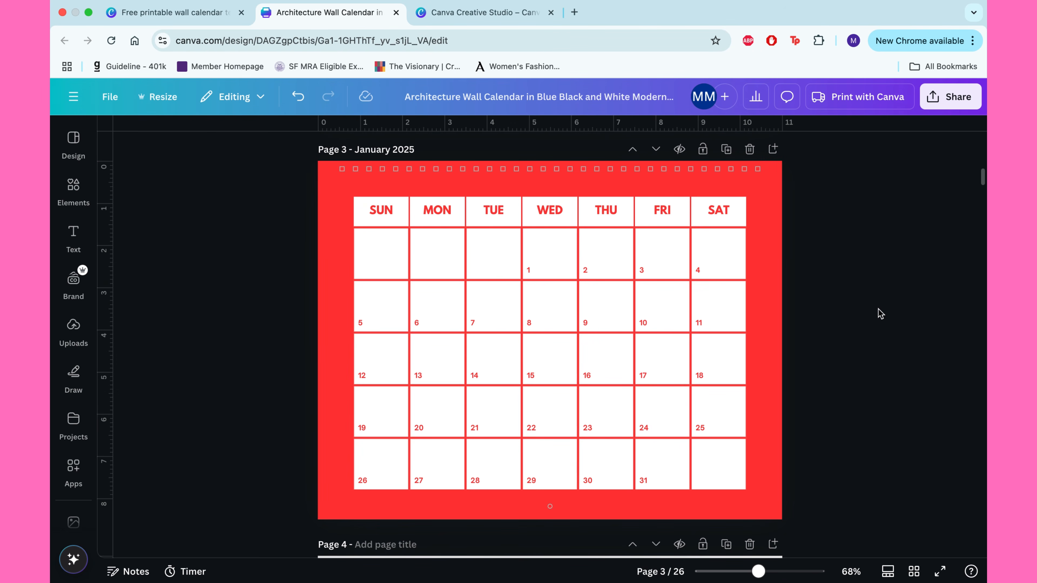
- Set the table spacing of the March 2025 calendar to 3
click(285, 150)
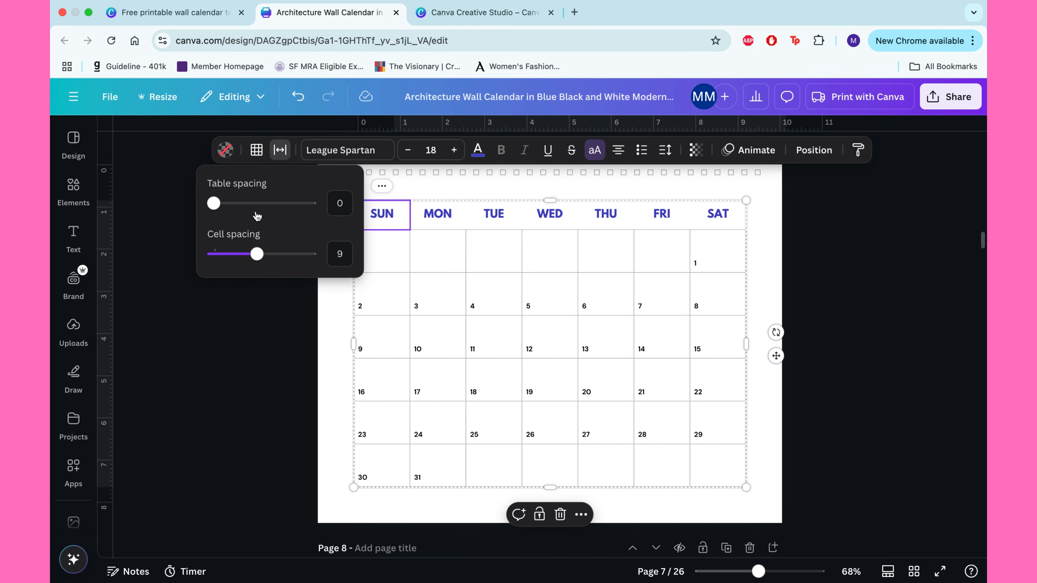
drag(214, 203, 227, 204)
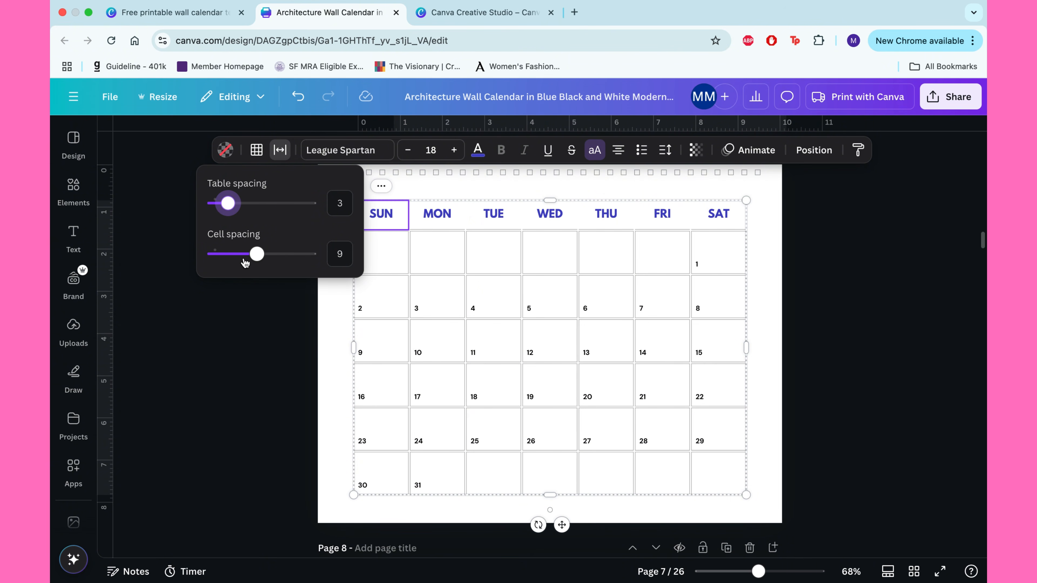
click(232, 380)
click(235, 370)
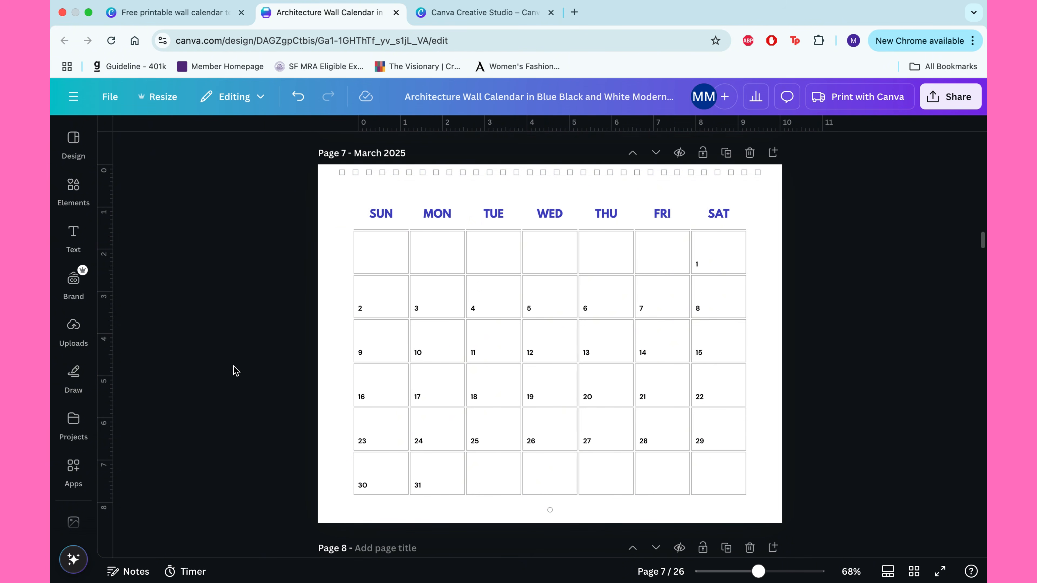
- Set the background of the March 2025 page to the document blue #4444c6
click(345, 225)
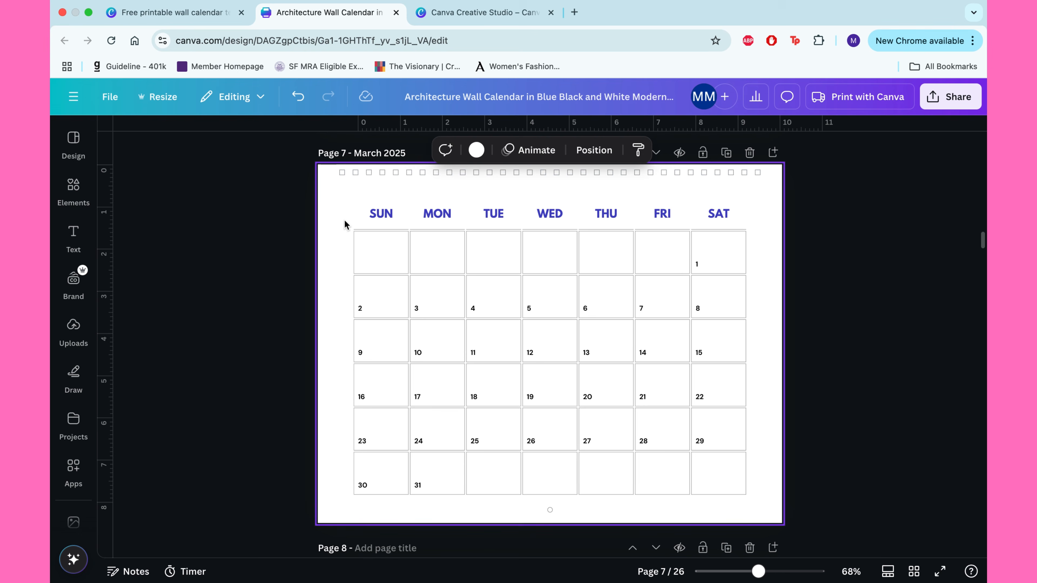
click(476, 152)
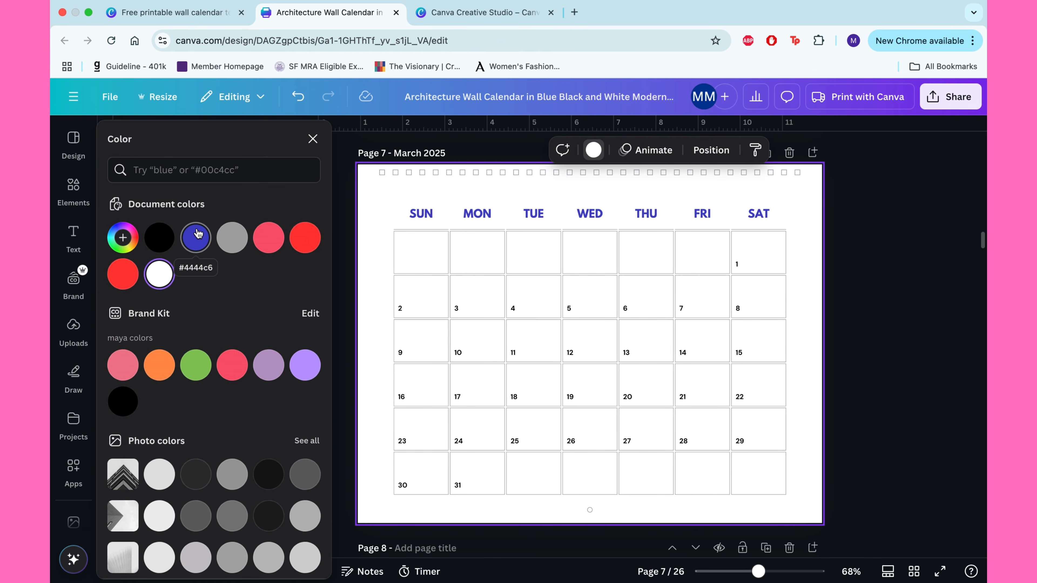
click(198, 234)
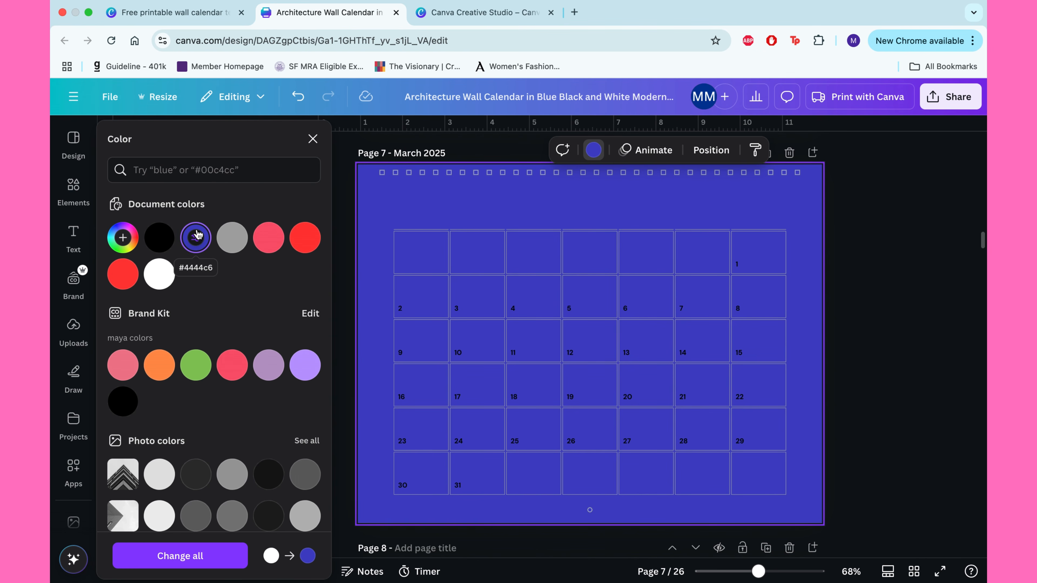
- Fill all cells of the March 2025 table, including the weekday header row, with white #ffffff
click(412, 224)
click(414, 259)
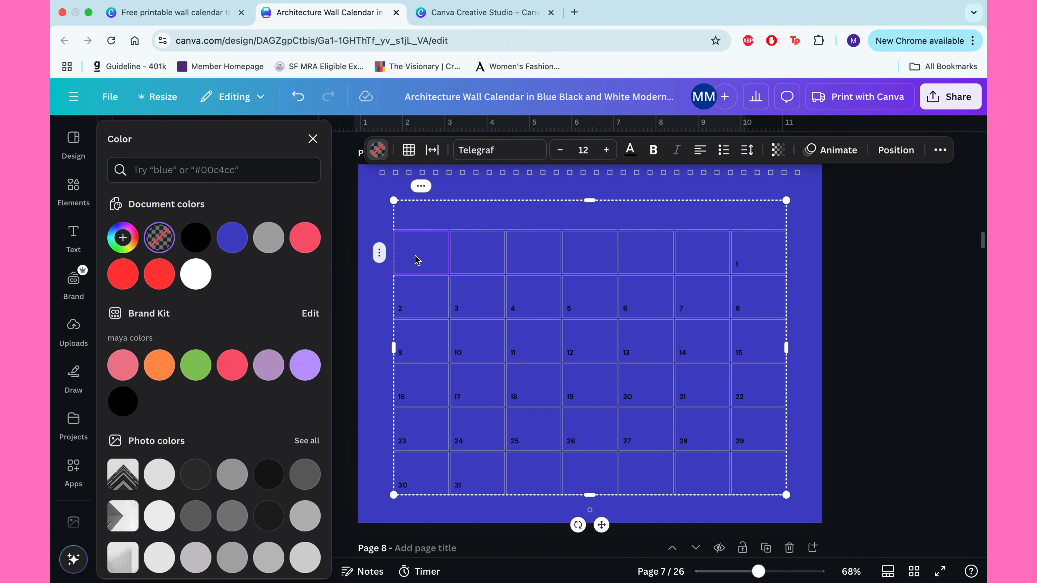
click(418, 222)
key(shift+Right)
key(shift+Right)
key(shift+Right)
key(shift+Right)
key(shift+Right)
key(shift+Right)
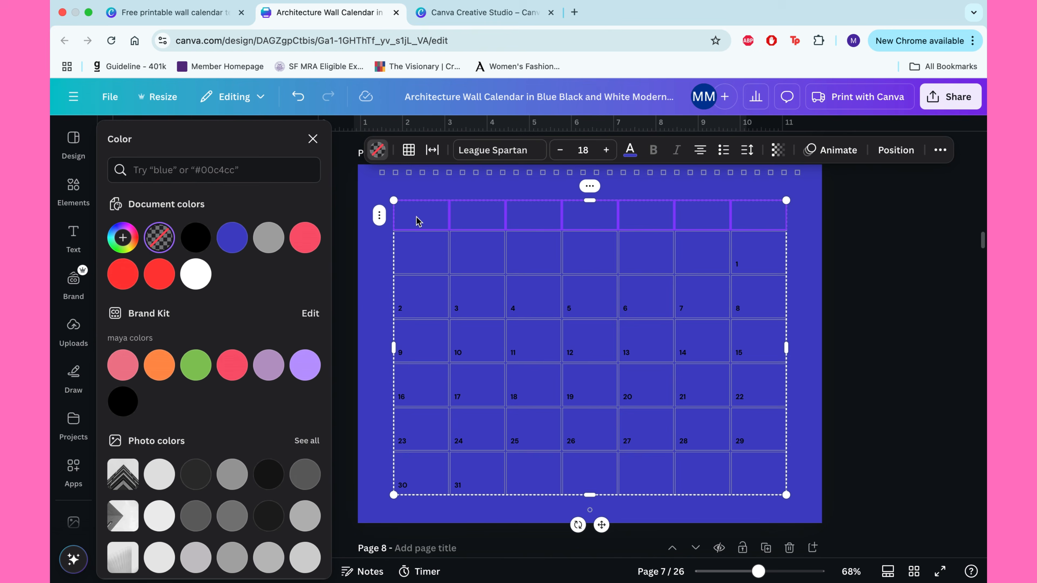
key(super+a)
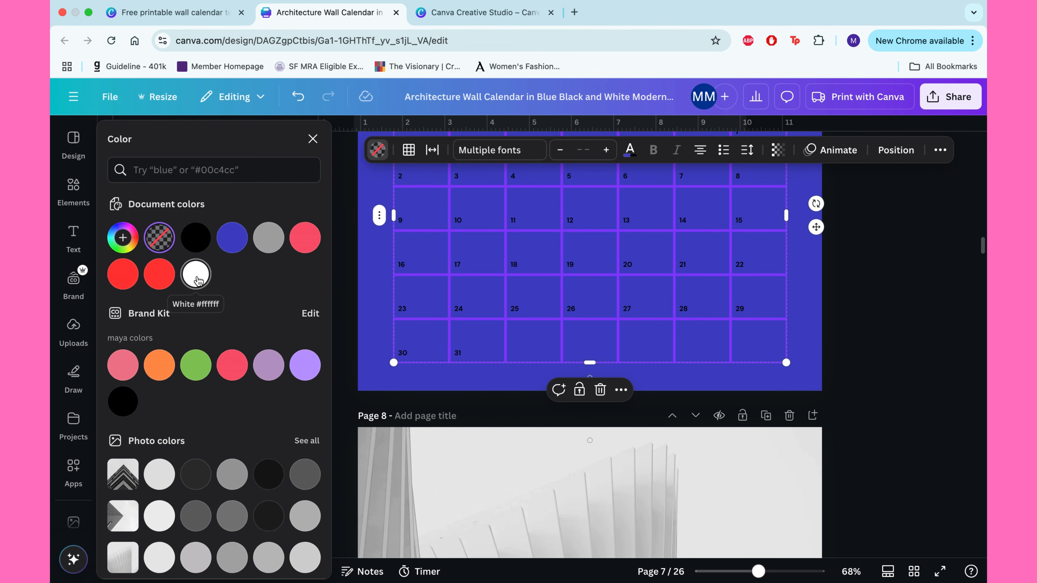
click(196, 274)
scroll(403, 359, up, 5)
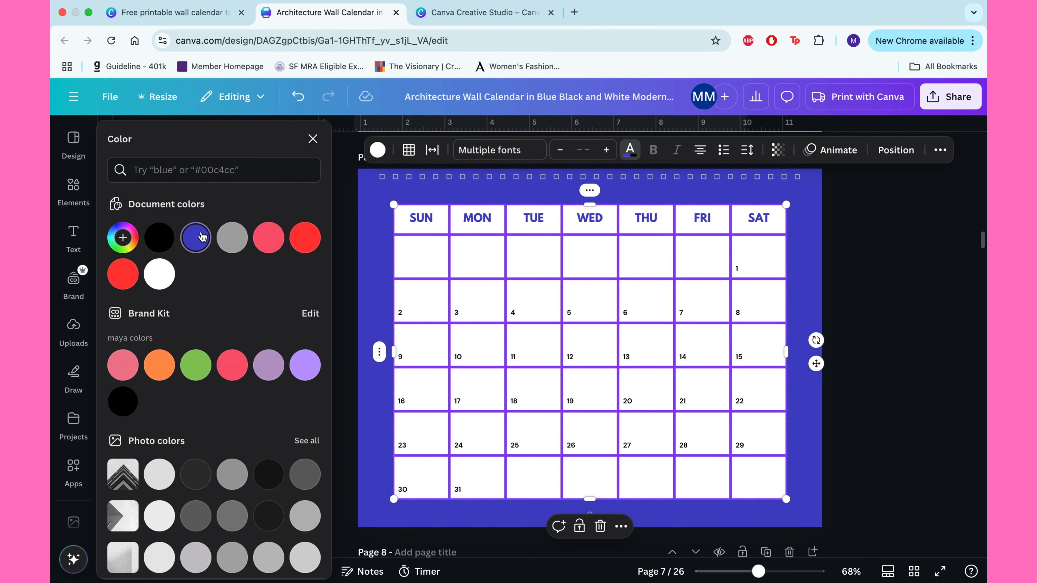
click(900, 323)
- Set the April 2025 page background to the brand green and the weekday header row's font to League Spartan
scroll(900, 324, down, 15)
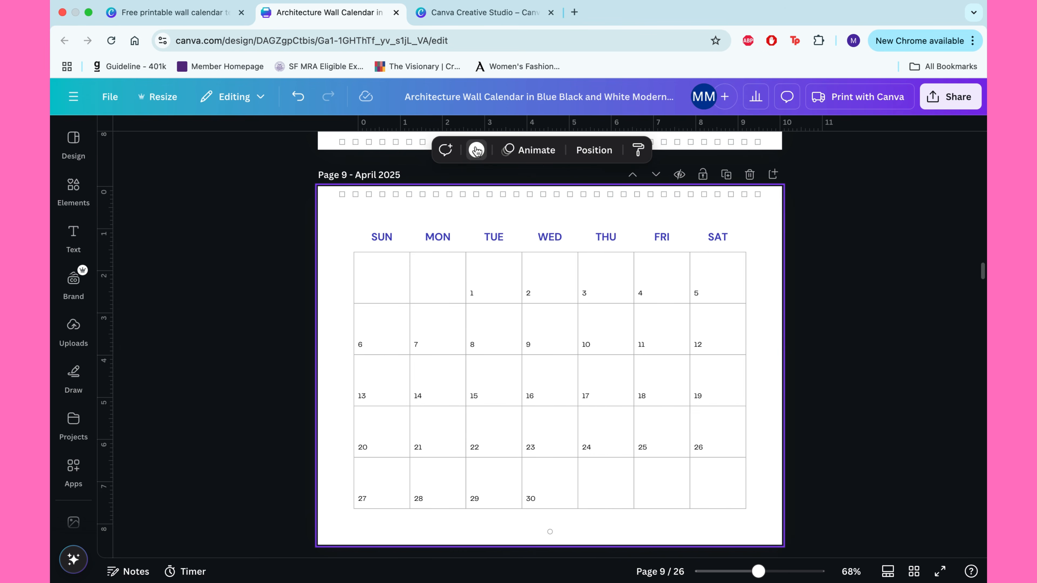
click(477, 151)
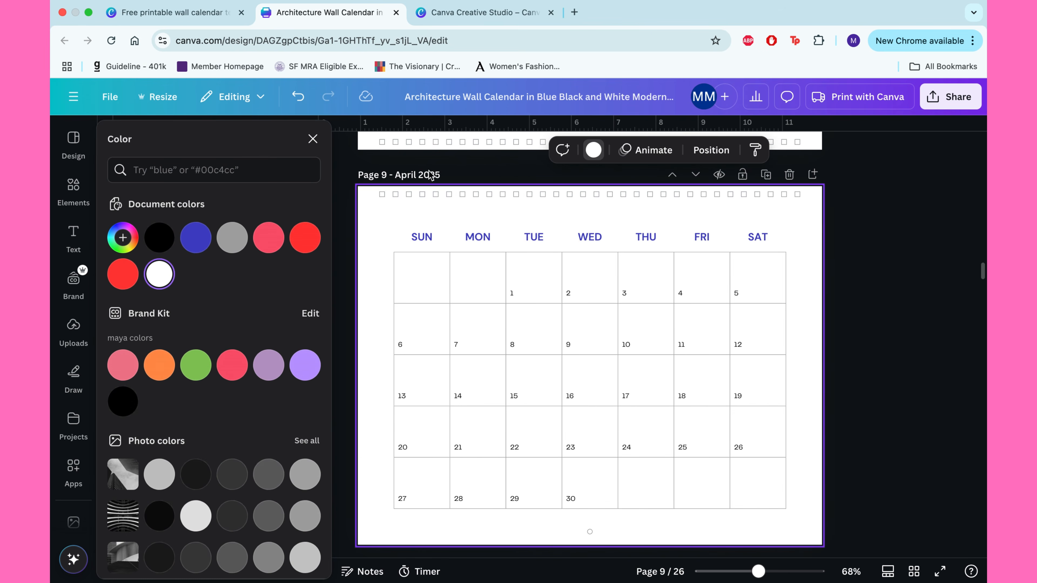
click(199, 368)
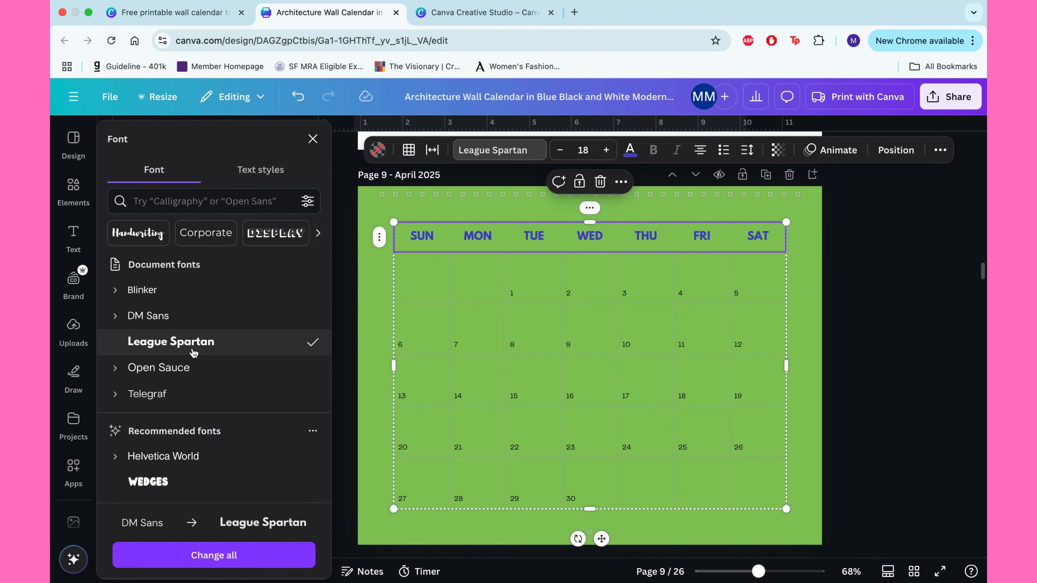
- Set the April date numbers to bold DM Sans and recolor the table with white cells and green text
click(412, 290)
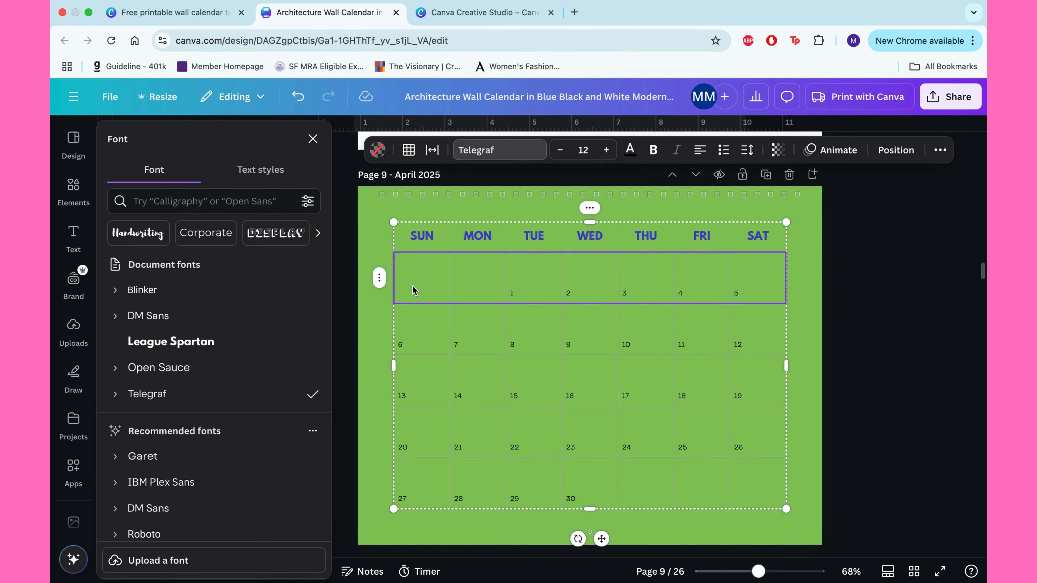
scroll(413, 290, down, 3)
click(115, 316)
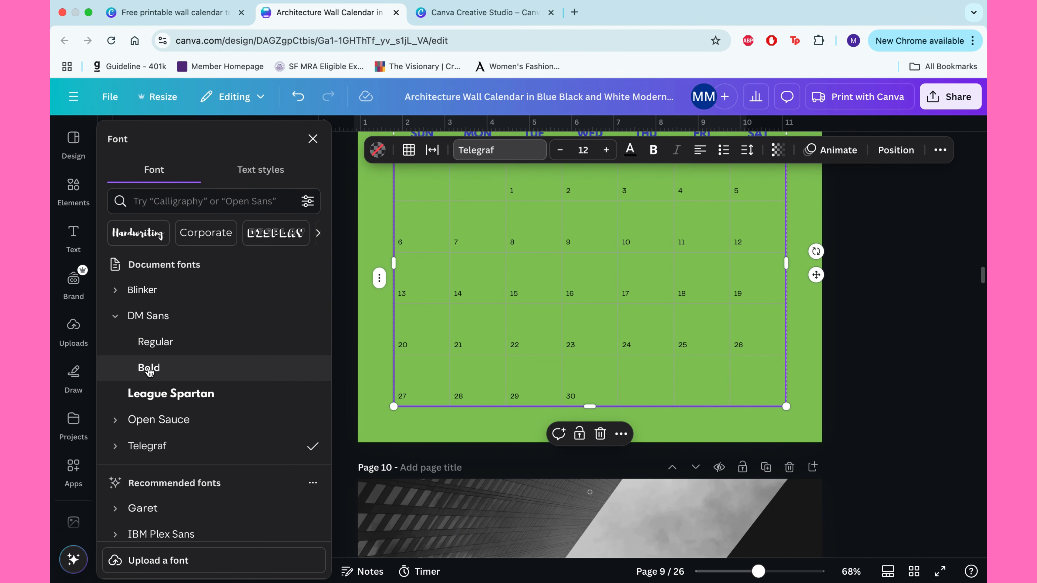
click(148, 366)
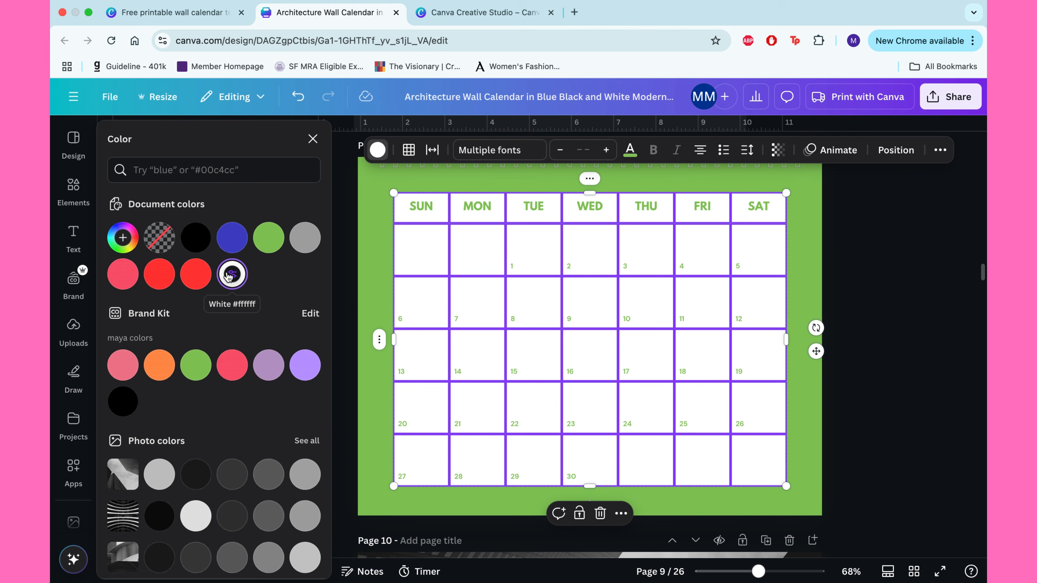
click(893, 237)
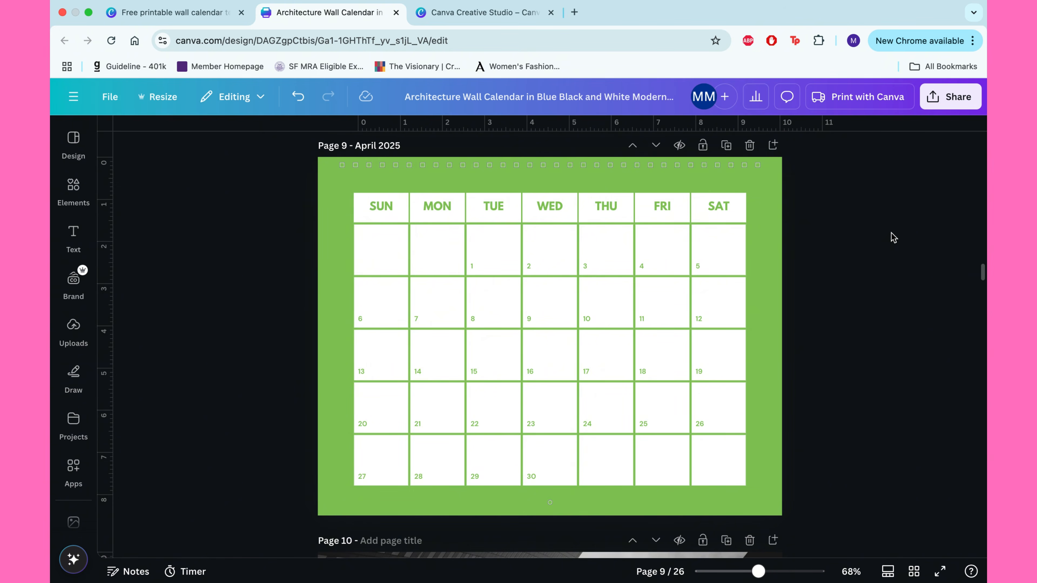
- Delete the large "2025" text from the front cover
scroll(893, 237, up, 5)
scroll(893, 237, up, 10)
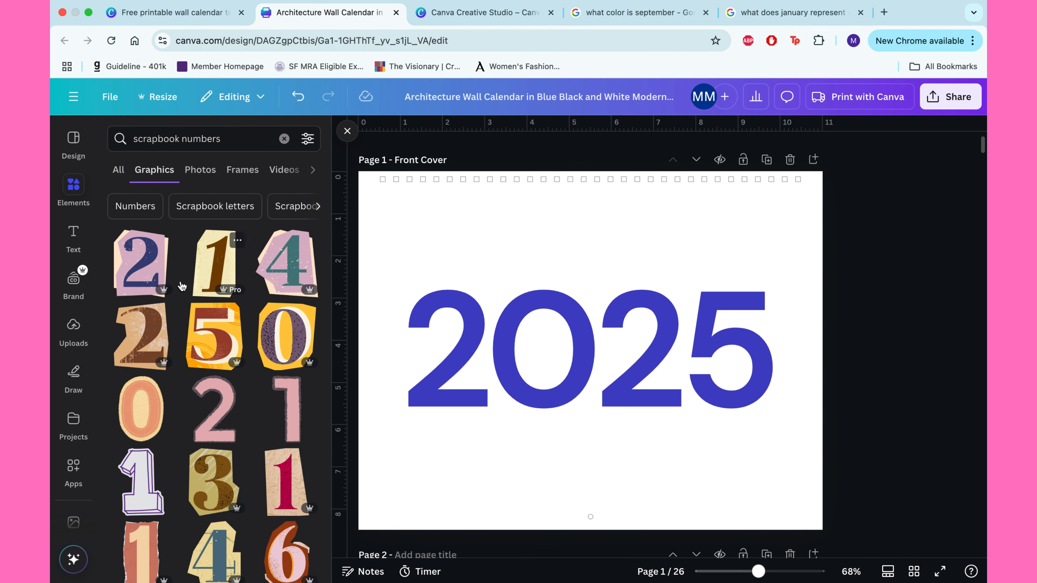
click(463, 361)
key(Delete)
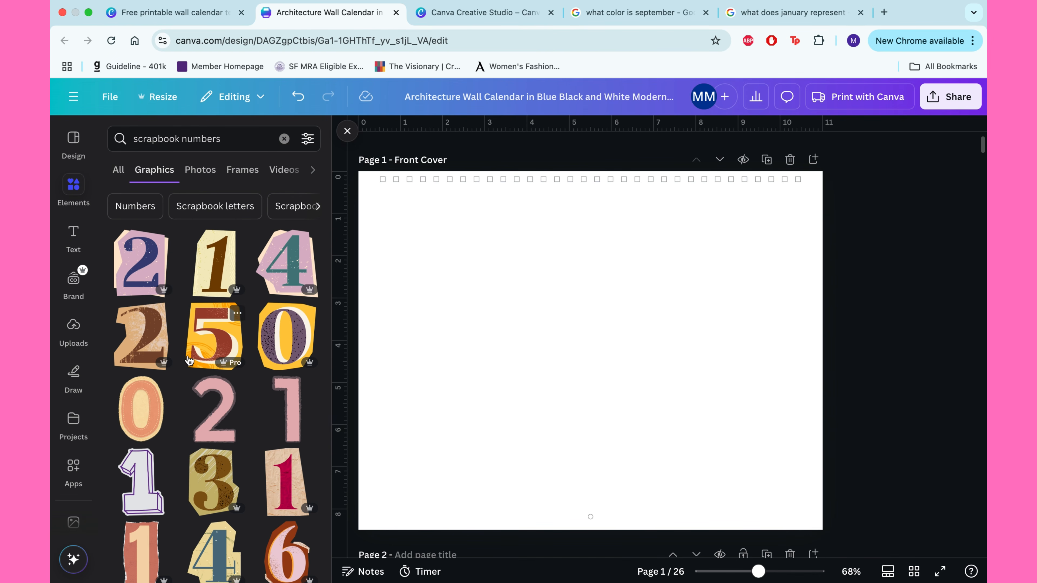
- Add the pink and navy scrapbook number 2 graphic to the front cover and place it in the page's left half
click(143, 266)
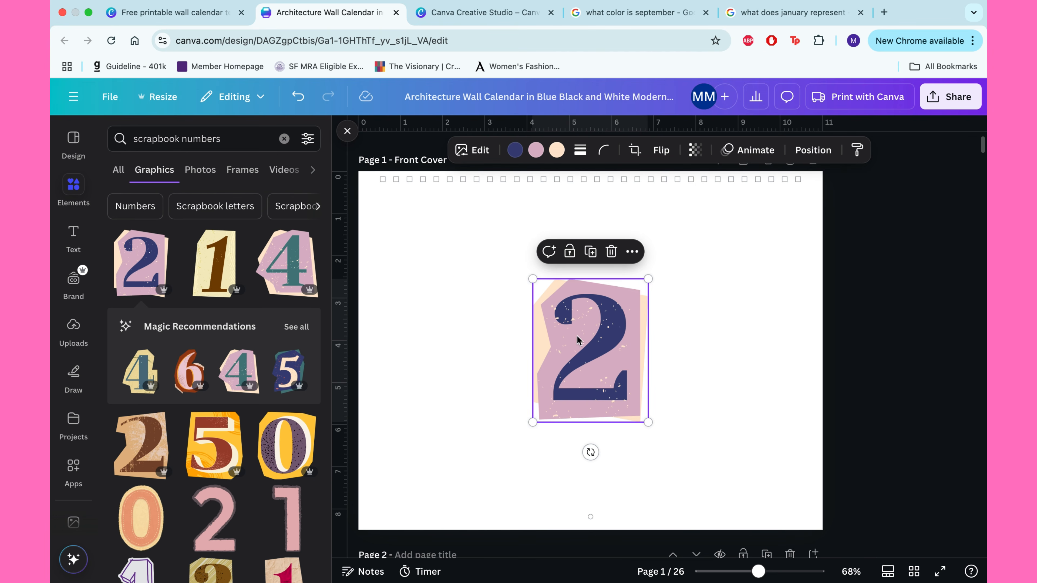
drag(580, 338, 481, 337)
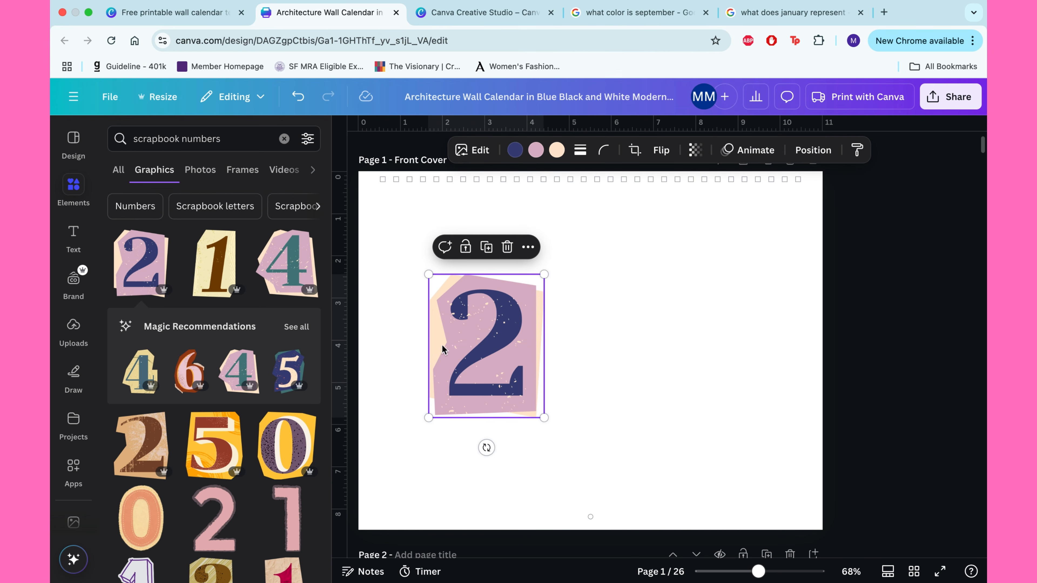
- Add scrapbook 0, 2 and 5 graphics, replace the first digit with the orange and blue 2, and line them up as 2025
click(285, 445)
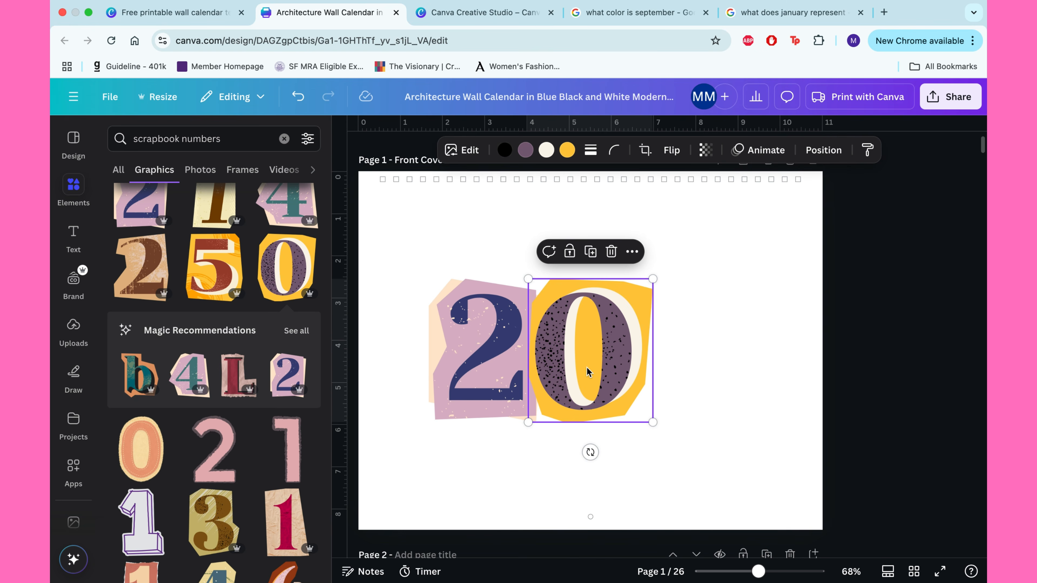
drag(591, 369, 603, 368)
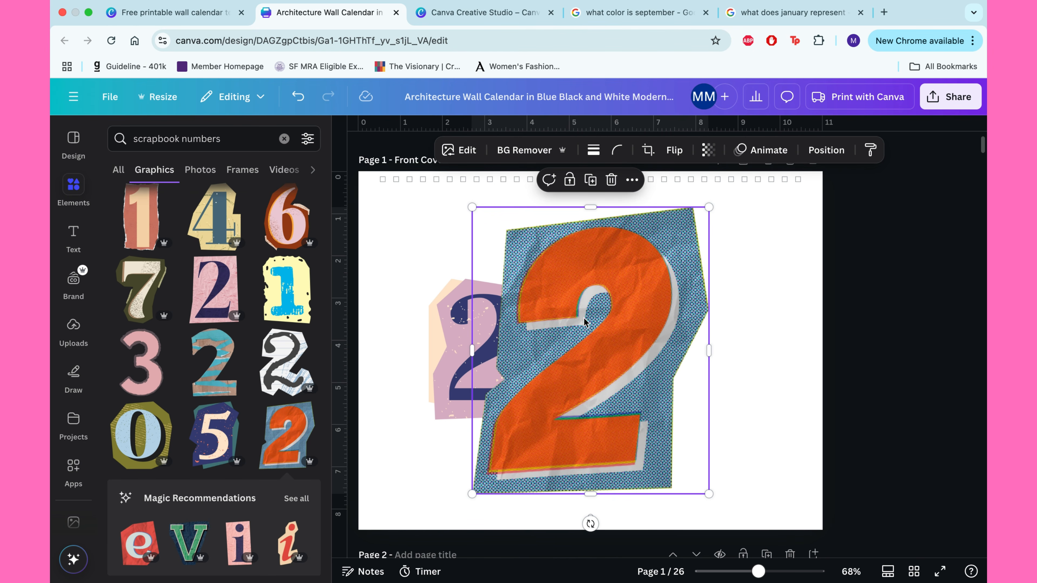
mouse_move(708, 207)
mouse_down()
mouse_move(608, 338)
mouse_move(580, 339)
mouse_move(592, 341)
mouse_up()
click(281, 370)
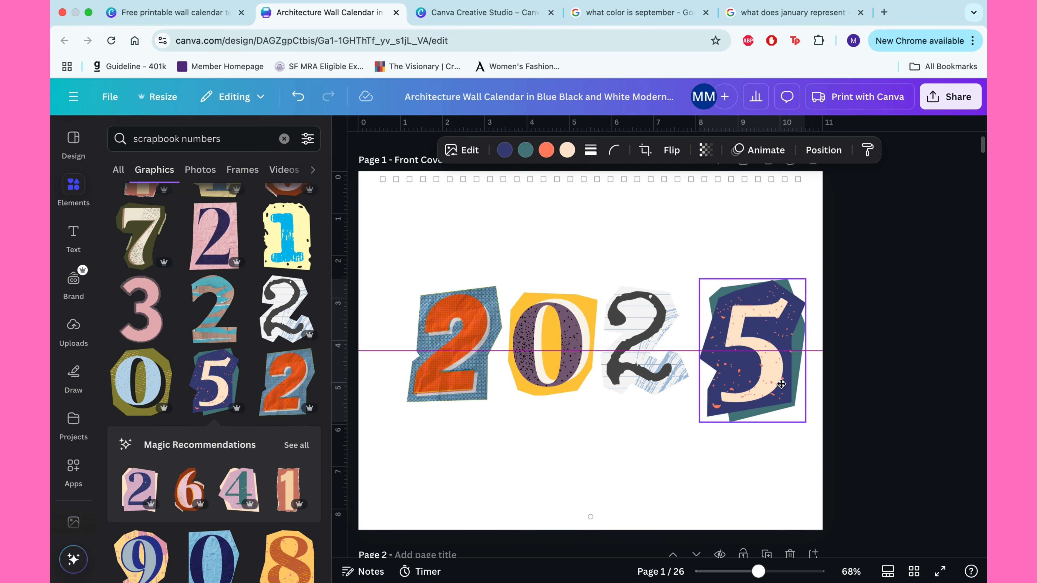
drag(810, 362, 766, 359)
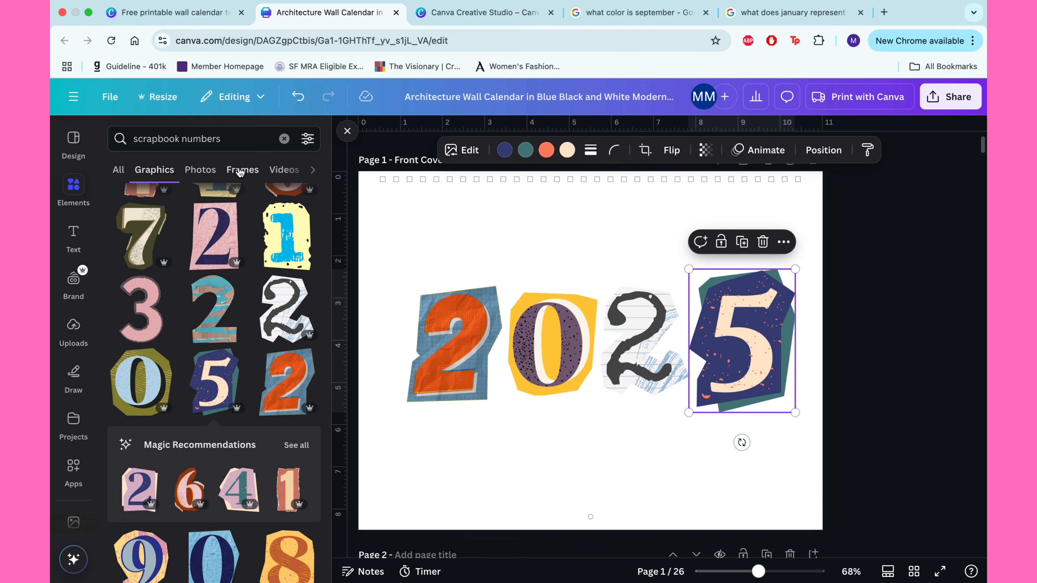
- Try a glossy pink balloon 2 on the front cover, remove it, and pick the glossy blue 2 from the graphics
click(138, 328)
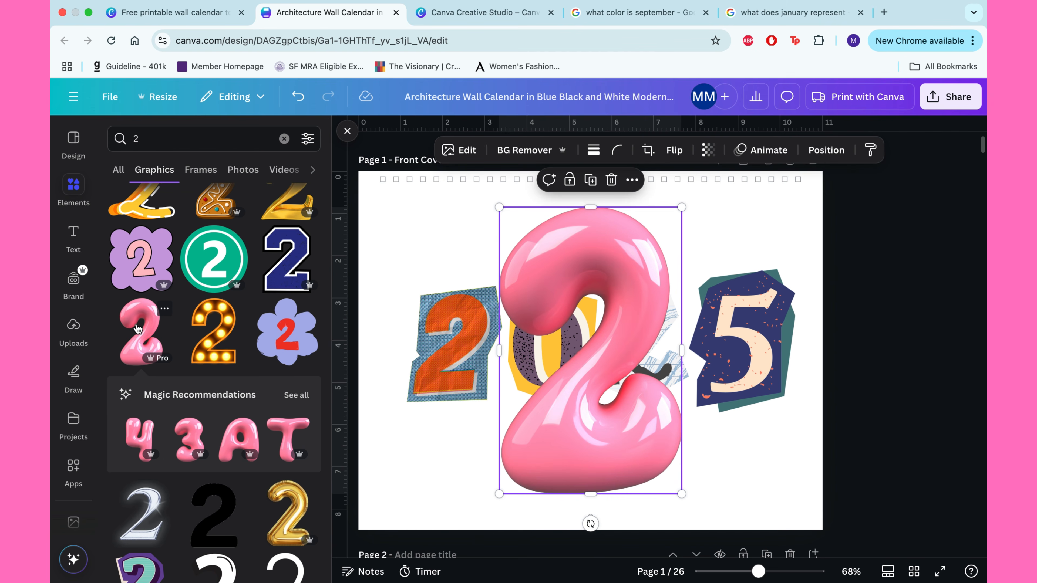
key(Delete)
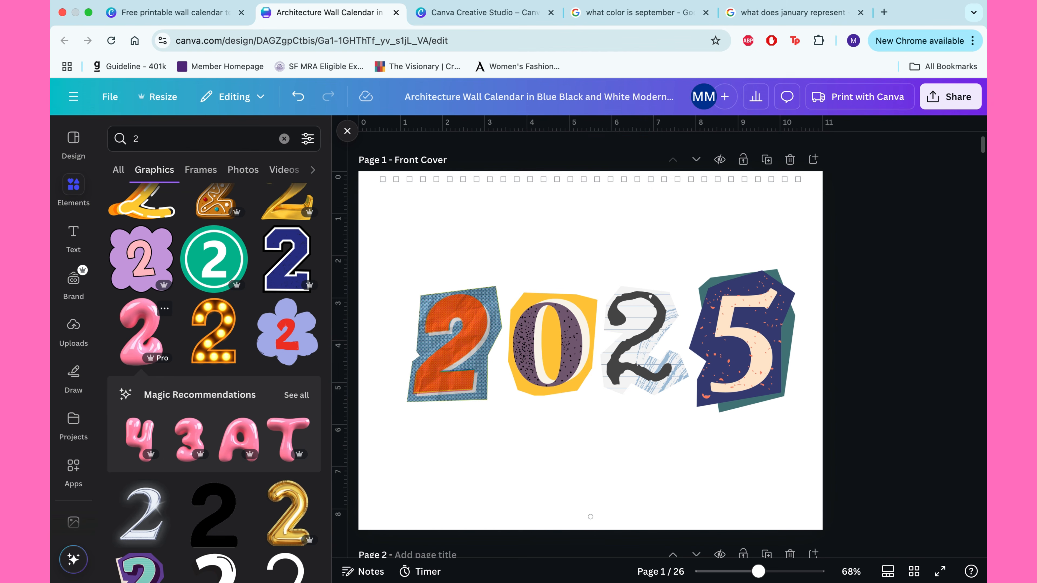
scroll(148, 359, down, 4)
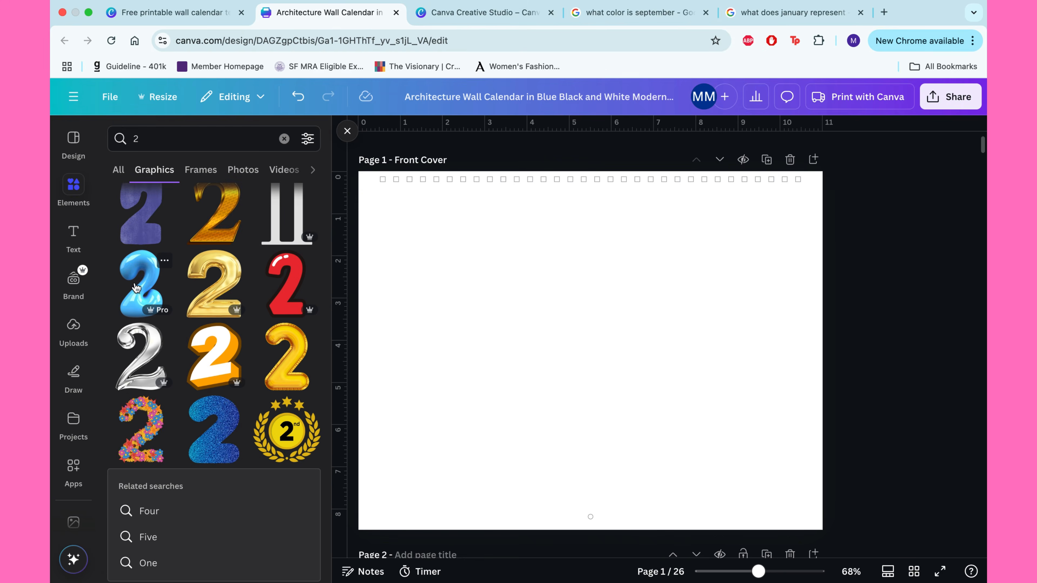
click(136, 287)
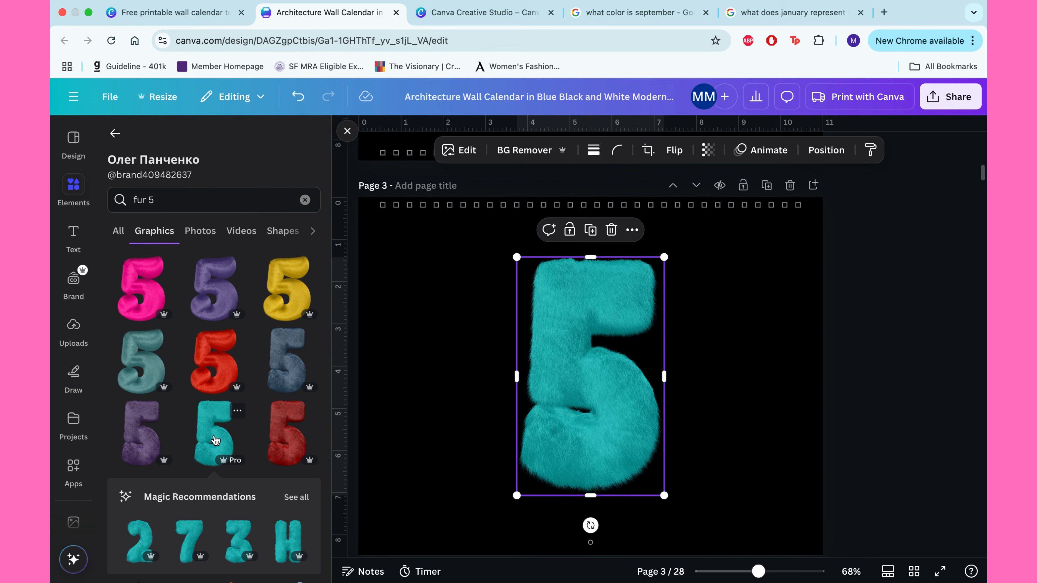
- Add the matching teal fur 2 and 0 graphics to the black page and scale the stacked digits down together
click(141, 534)
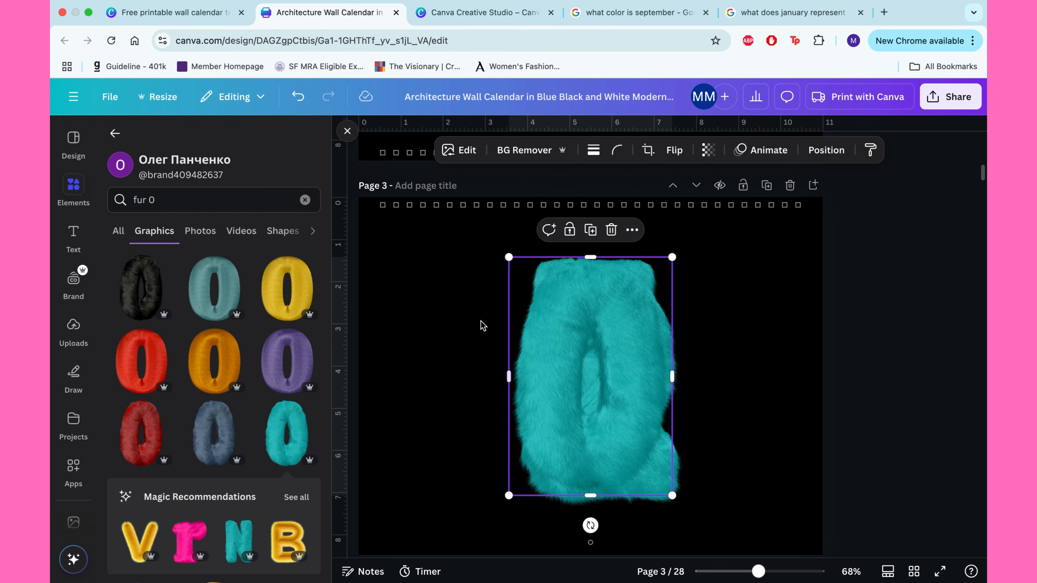
click(469, 321)
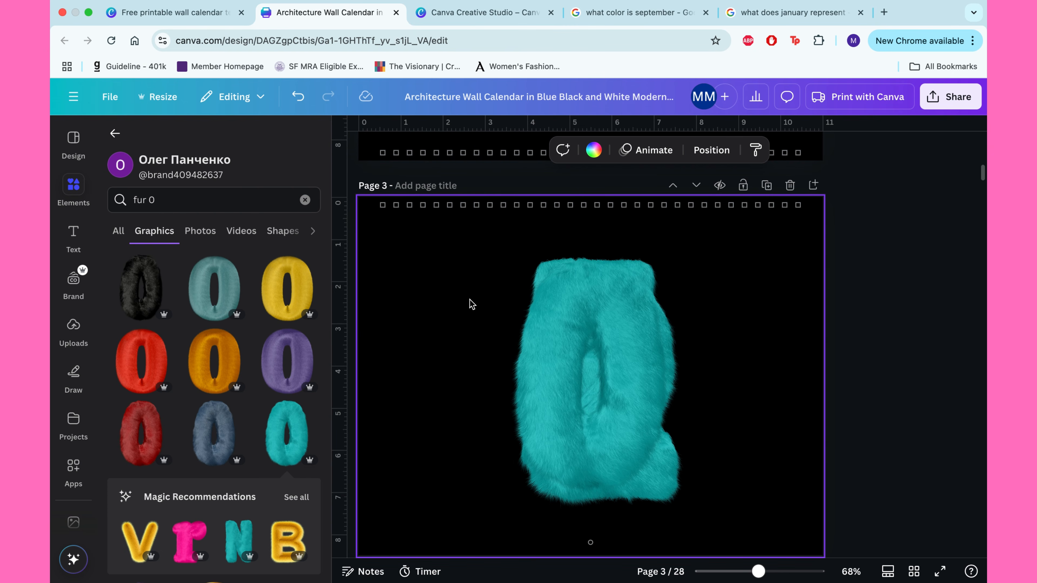
drag(472, 304, 681, 494)
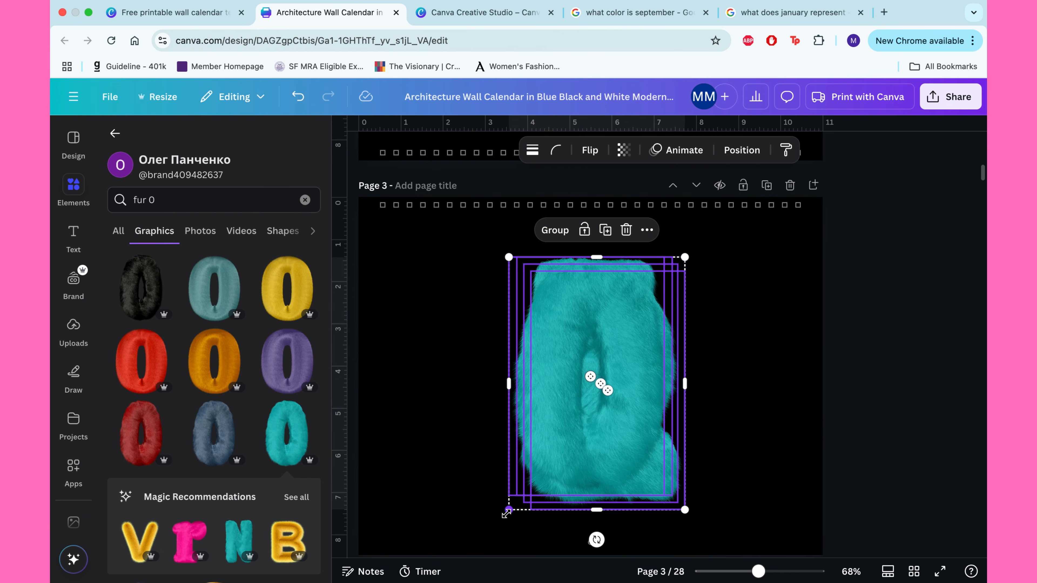
drag(506, 514, 514, 471)
- Spread the stacked teal fur digits across the black page in the order 2025
drag(577, 414, 677, 465)
click(644, 419)
click(500, 431)
click(531, 438)
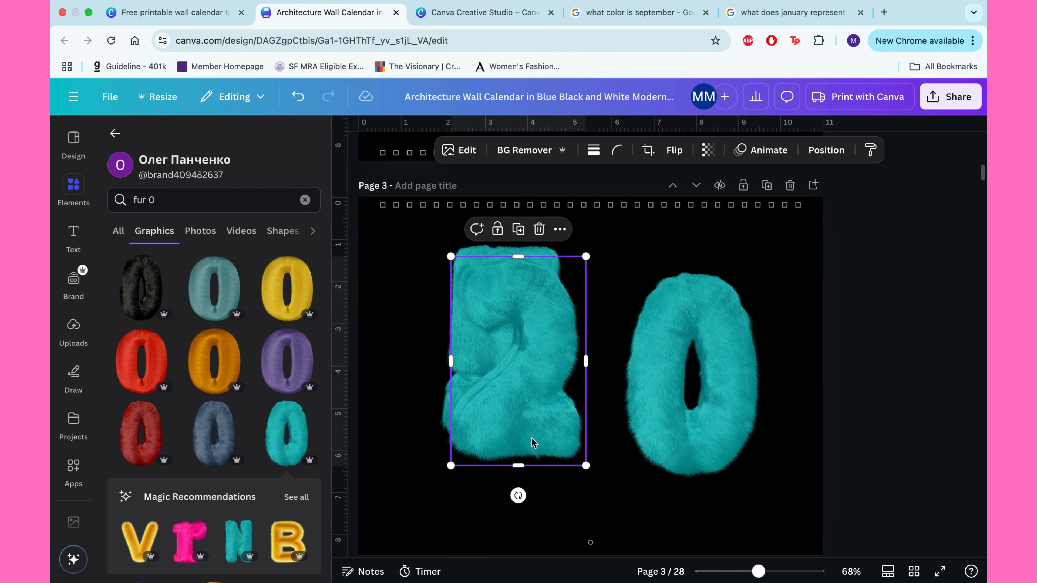
drag(530, 439, 443, 434)
drag(537, 363, 771, 332)
drag(674, 354, 484, 347)
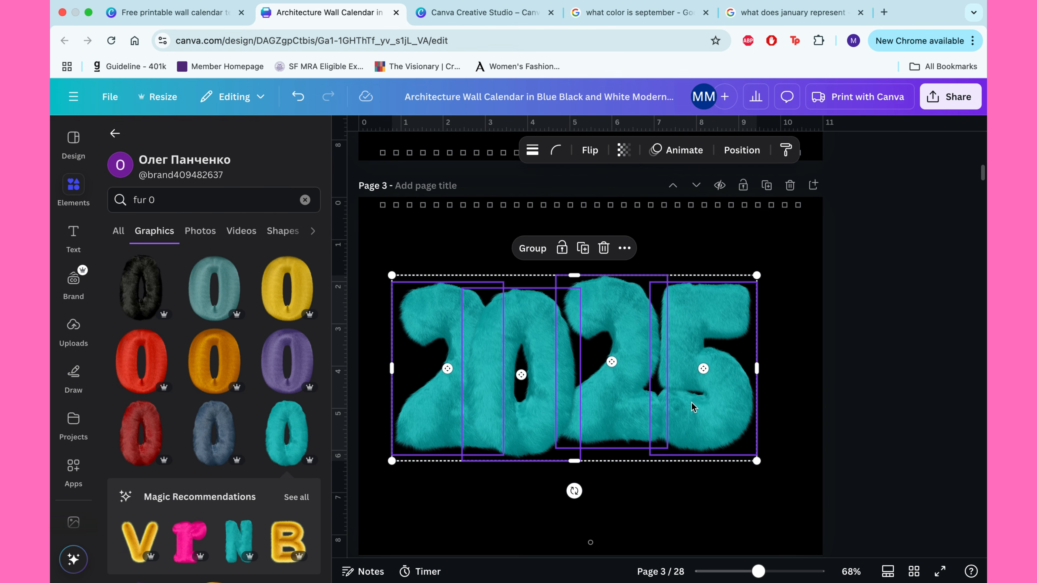
- Center the fur 2025 on the page and space the digits evenly so they no longer overlap
drag(694, 404, 706, 415)
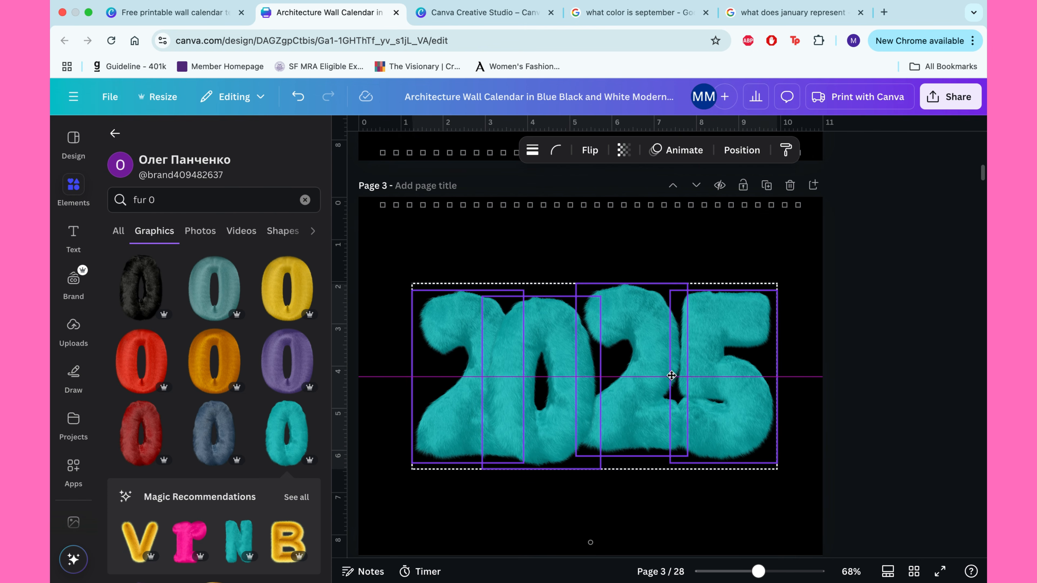
click(430, 412)
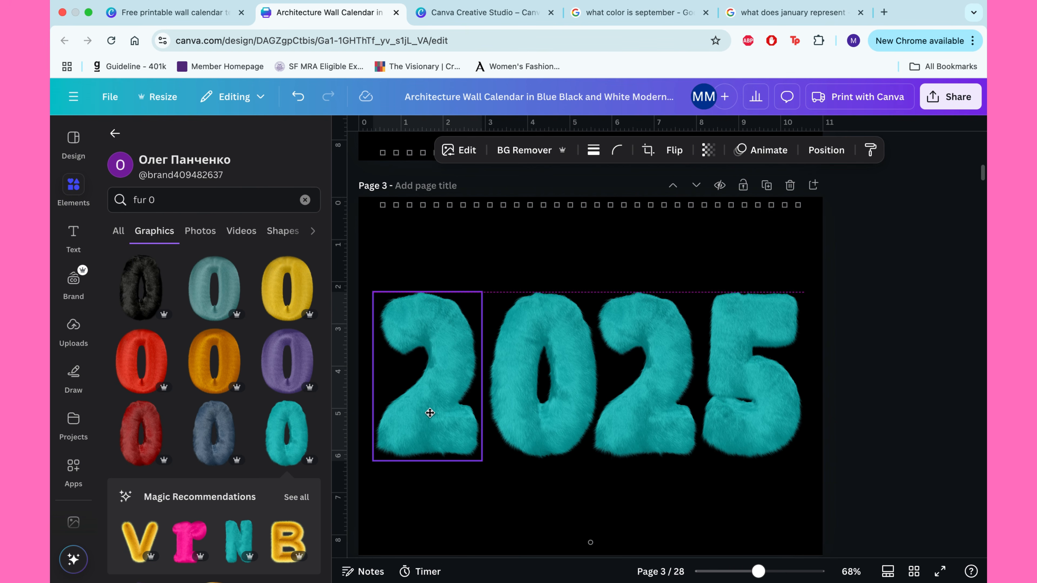
click(529, 410)
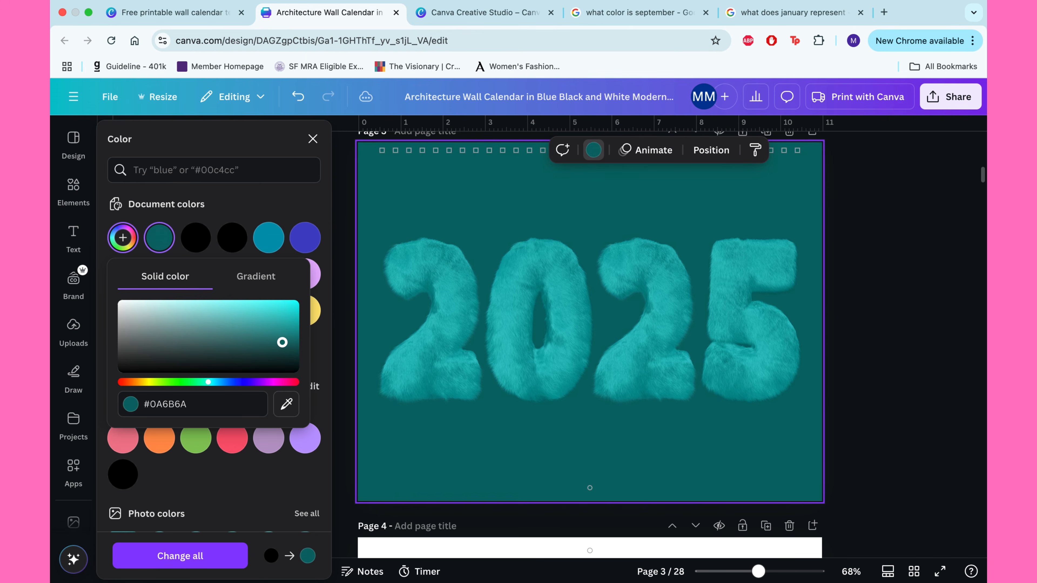
- Try a darker teal and the brand kit's pink as the background color behind the fur 2025
drag(283, 343, 284, 355)
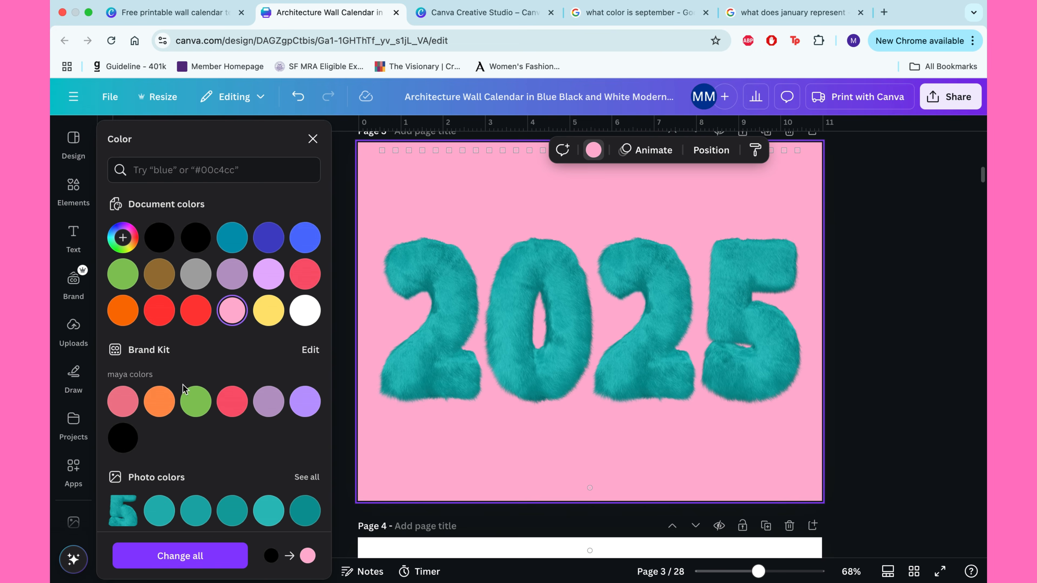
click(124, 402)
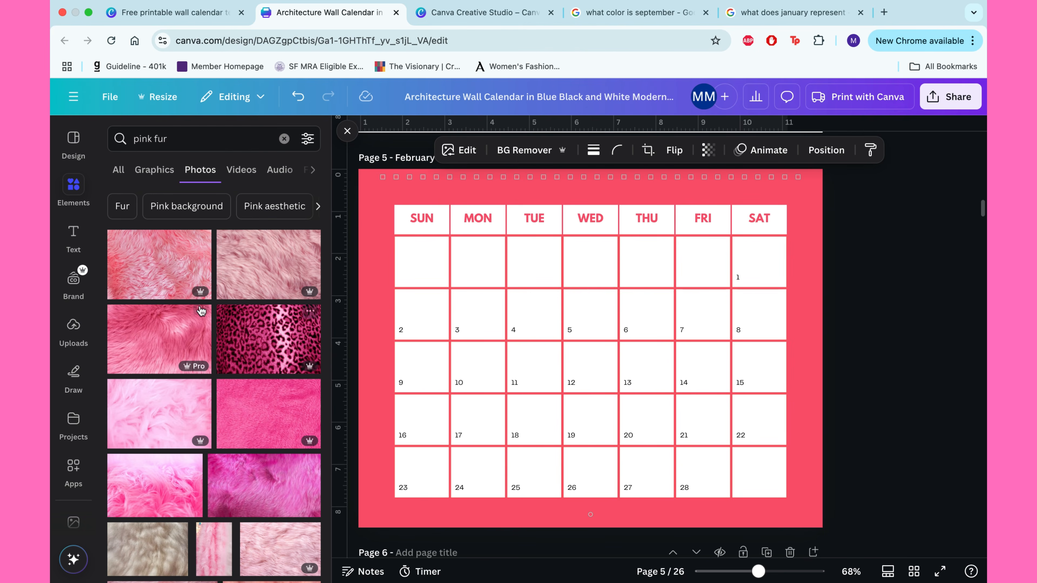
- Fill the February 2025 page with a pink fur photo sent behind the table, and swap it for the deeper pink fur photo
drag(172, 263, 443, 225)
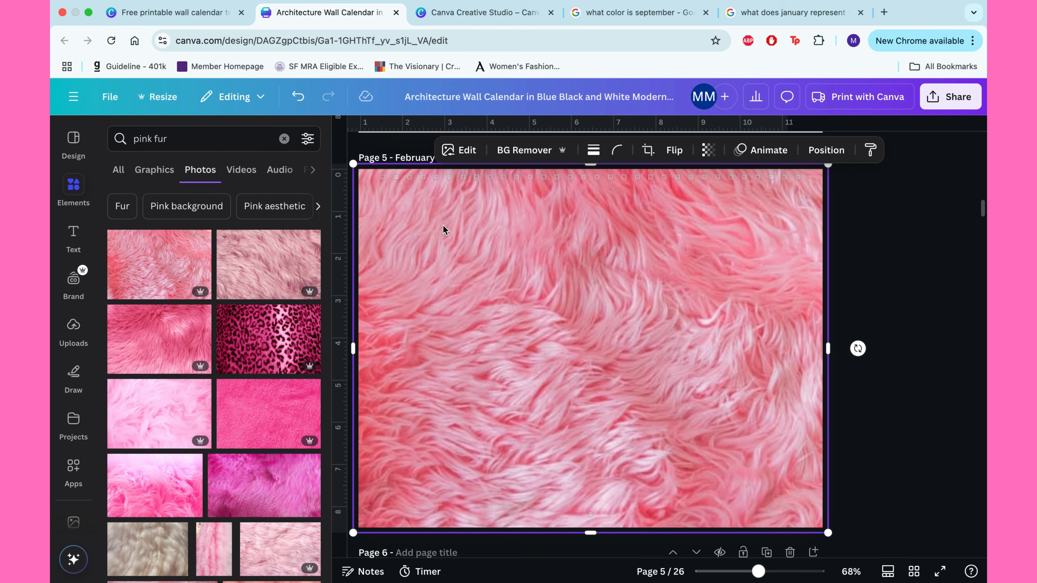
right_click(443, 226)
mouse_move(550, 310)
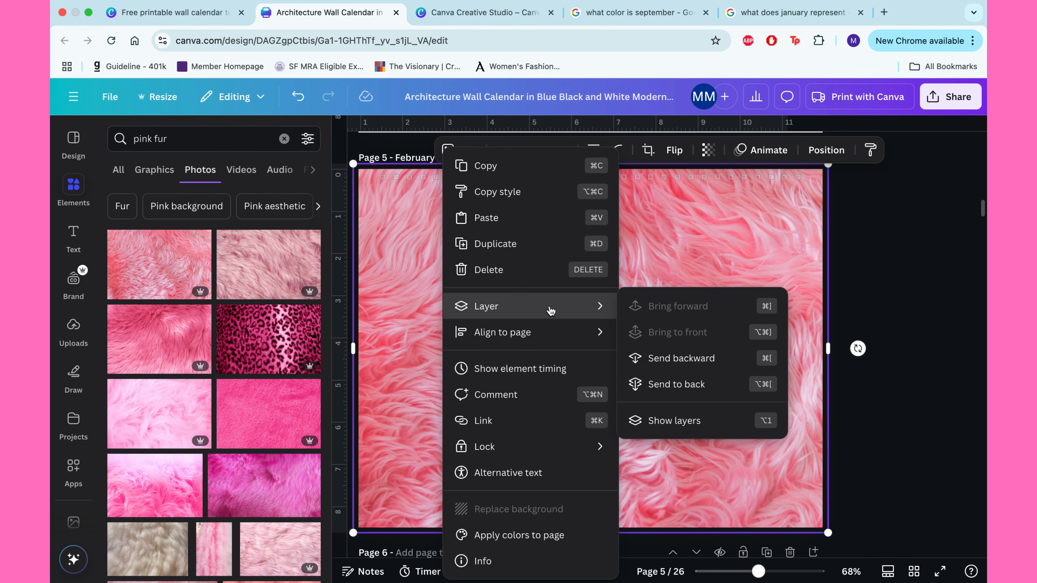
click(676, 383)
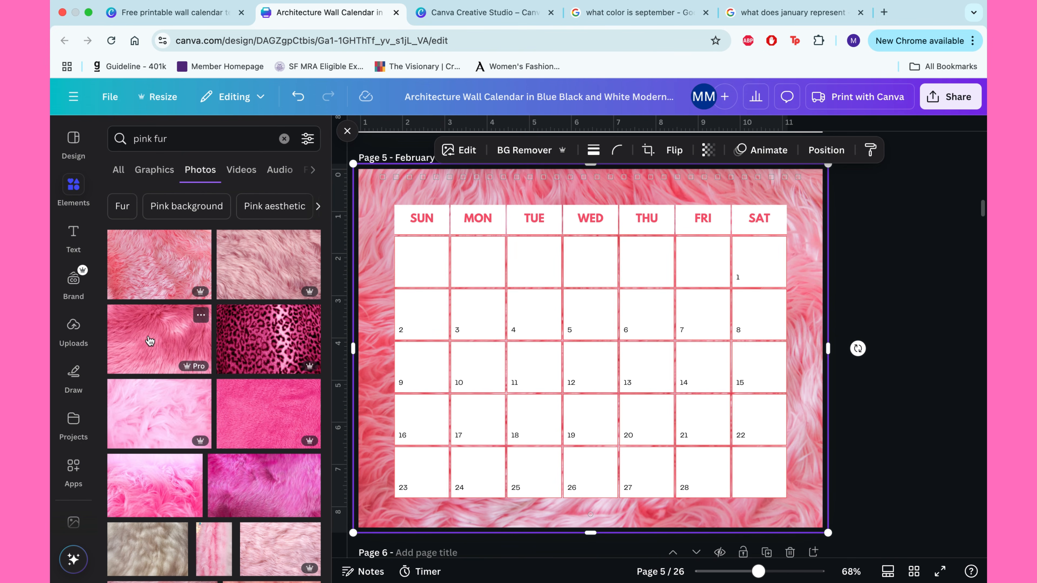
drag(151, 341, 369, 295)
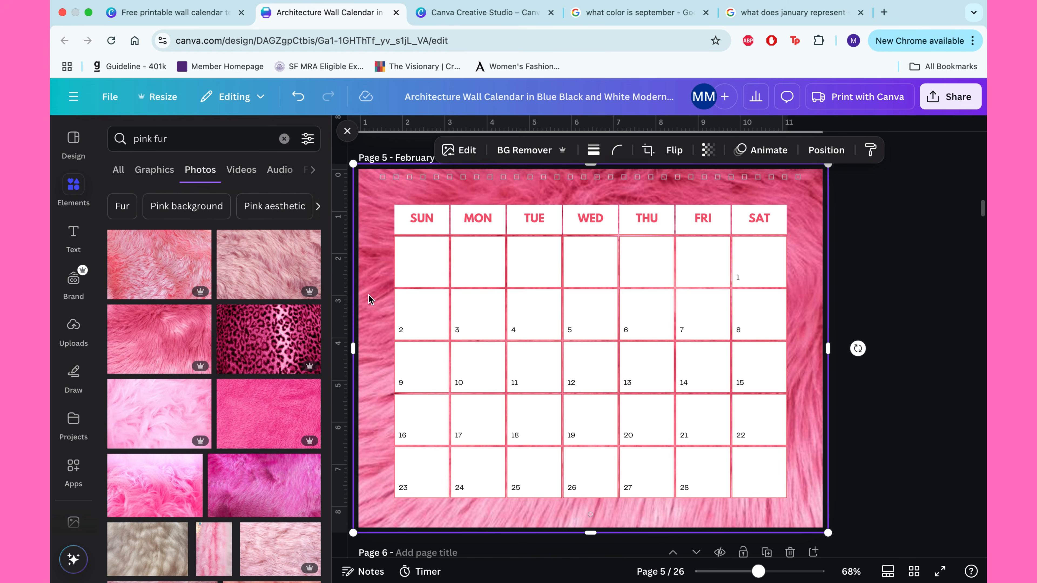
drag(313, 322, 372, 314)
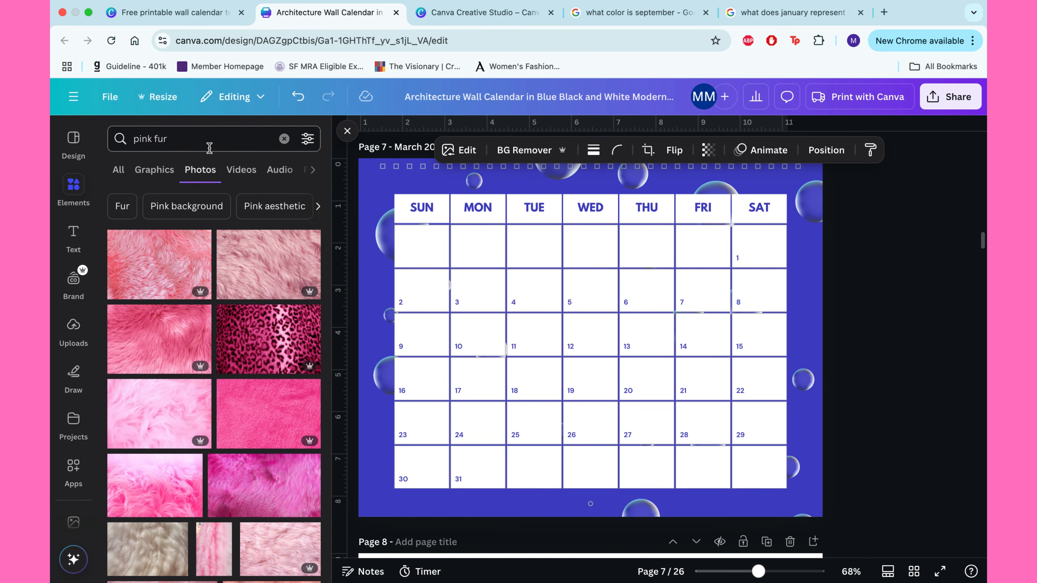
- Search the photos for "bubbles" and fill the March 2025 page with the blue foam bubbles photo
click(184, 138)
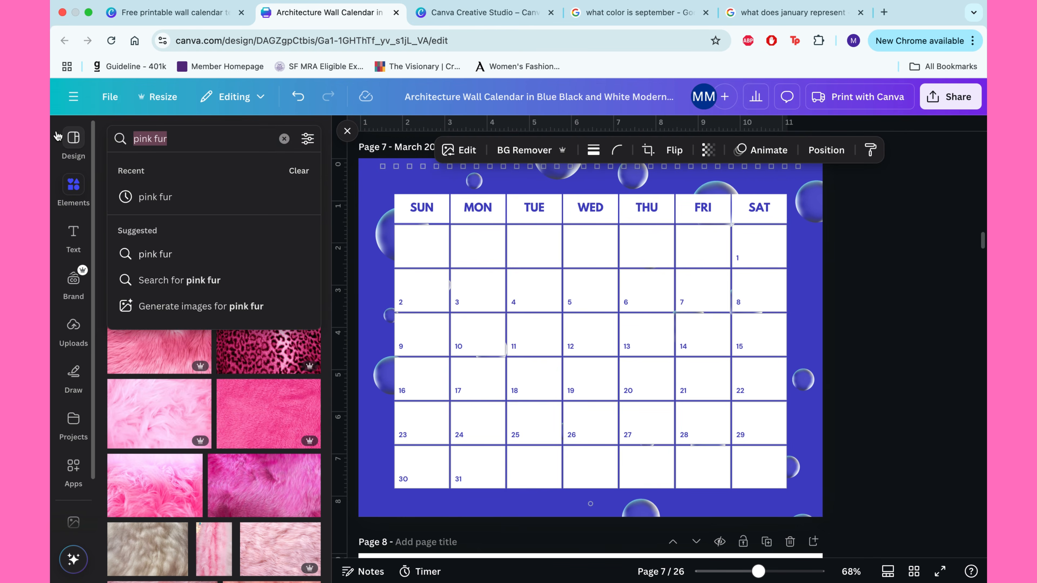
text(bubbles)
key(Return)
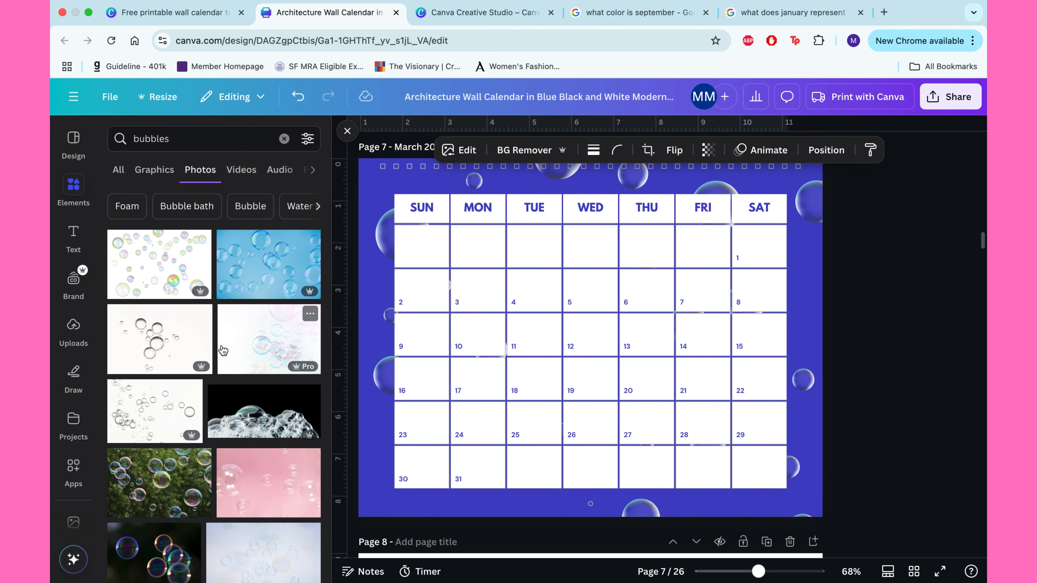
scroll(223, 350, down, 10)
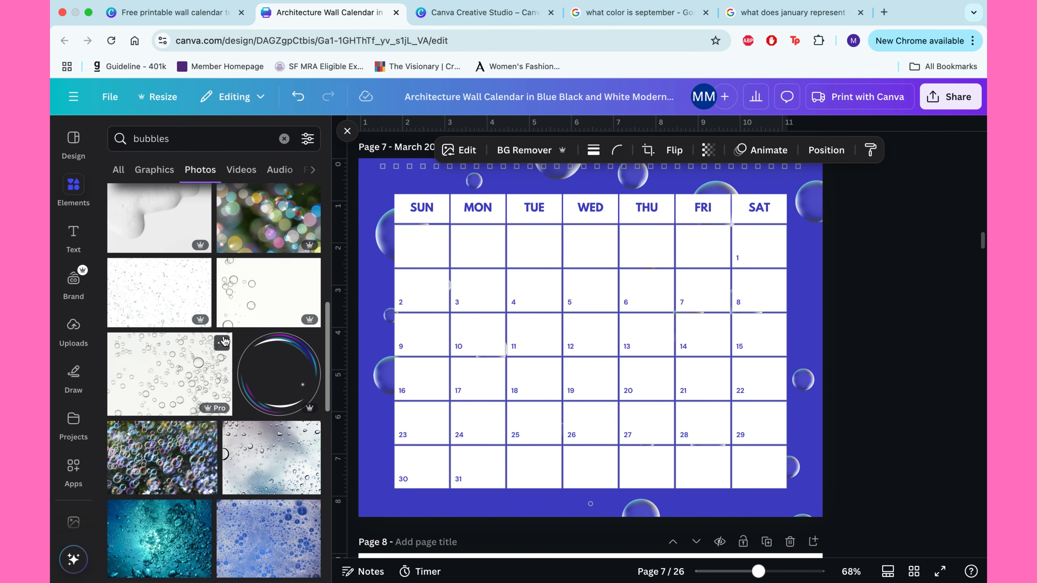
scroll(223, 341, down, 5)
drag(268, 355, 367, 265)
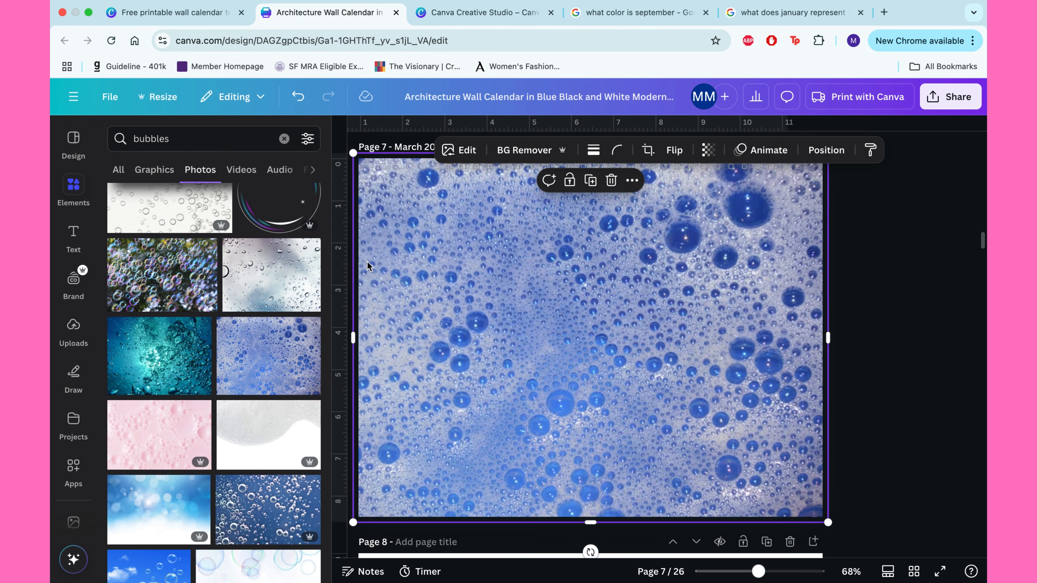
scroll(305, 319, down, 2)
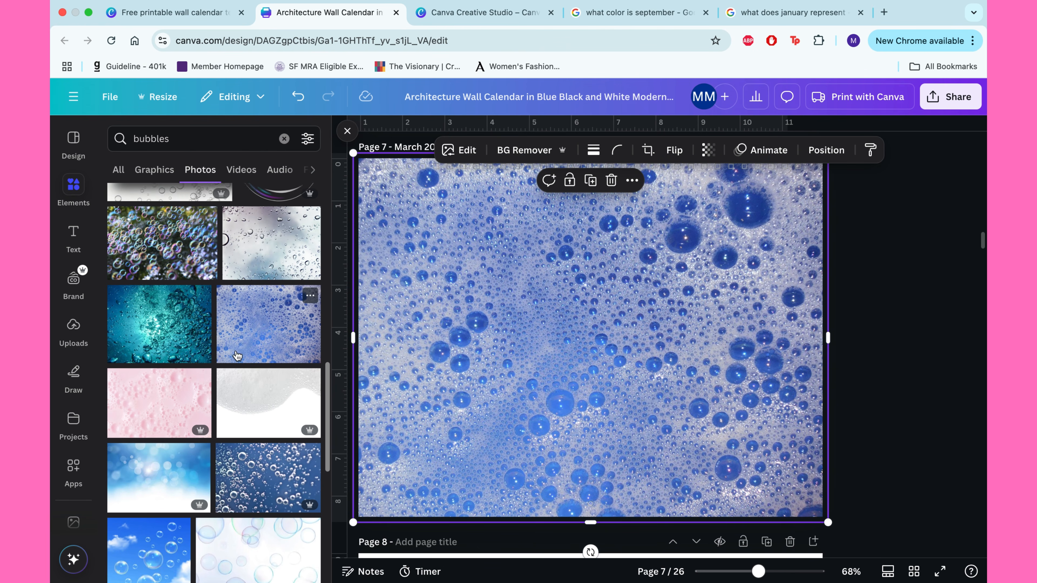
- Move the blue bubbles photo behind the March 2025 calendar table
right_click(522, 265)
mouse_move(609, 318)
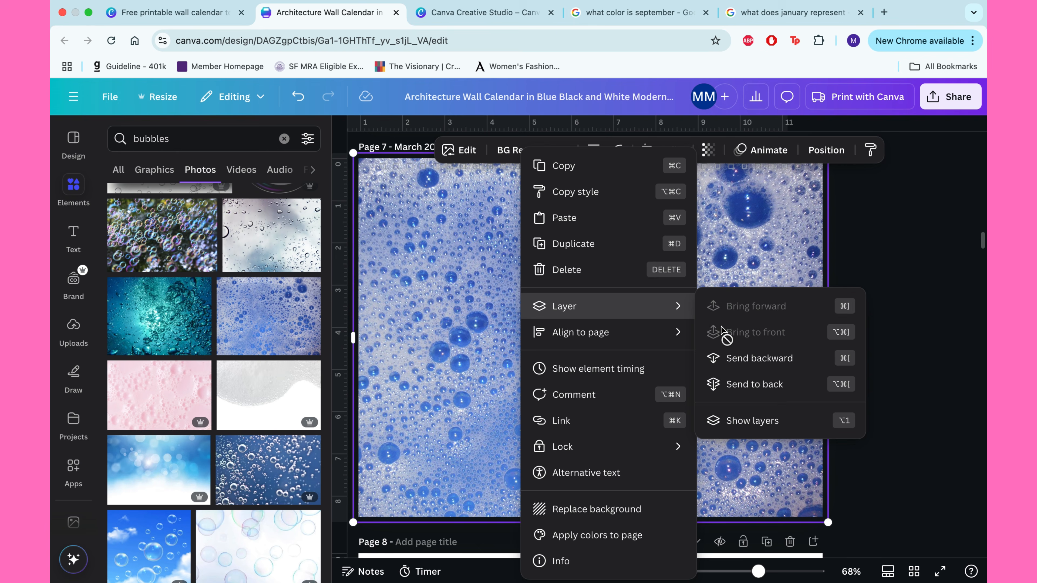
click(759, 367)
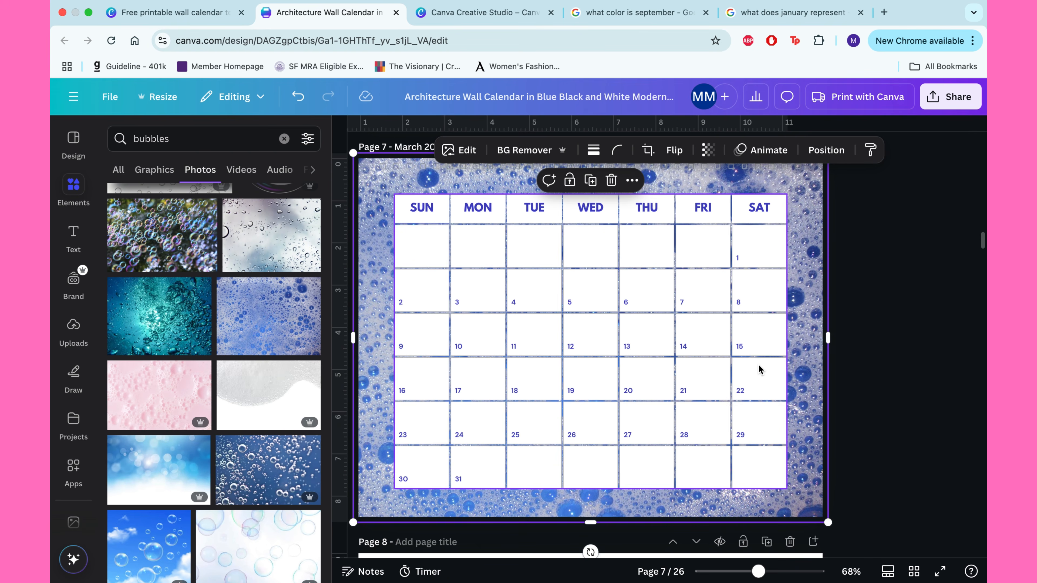
- Show all calendar pages in grid view and examine the monthly backgrounds through to the back cover
click(913, 571)
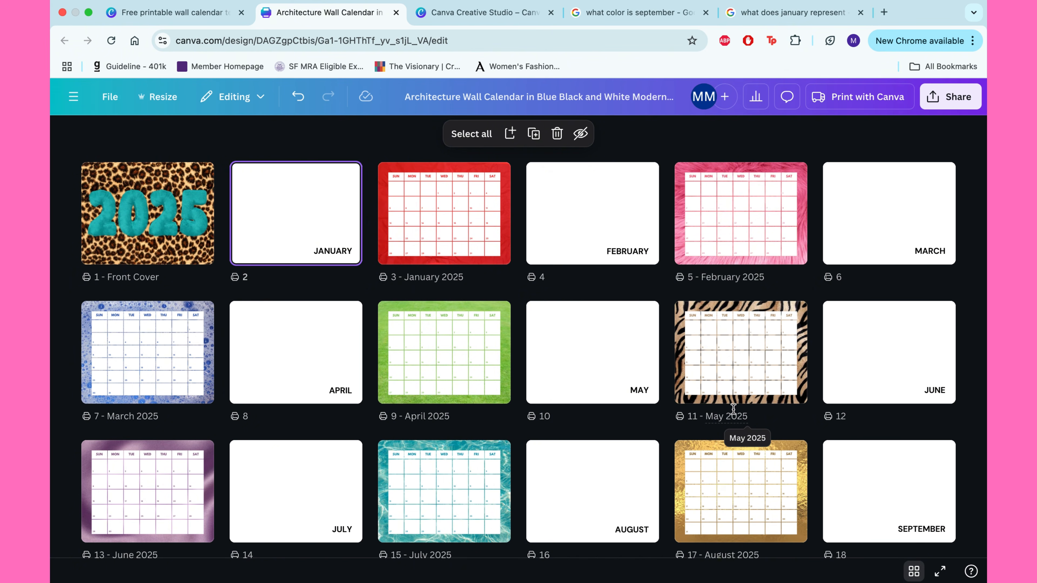
scroll(733, 408, down, 3)
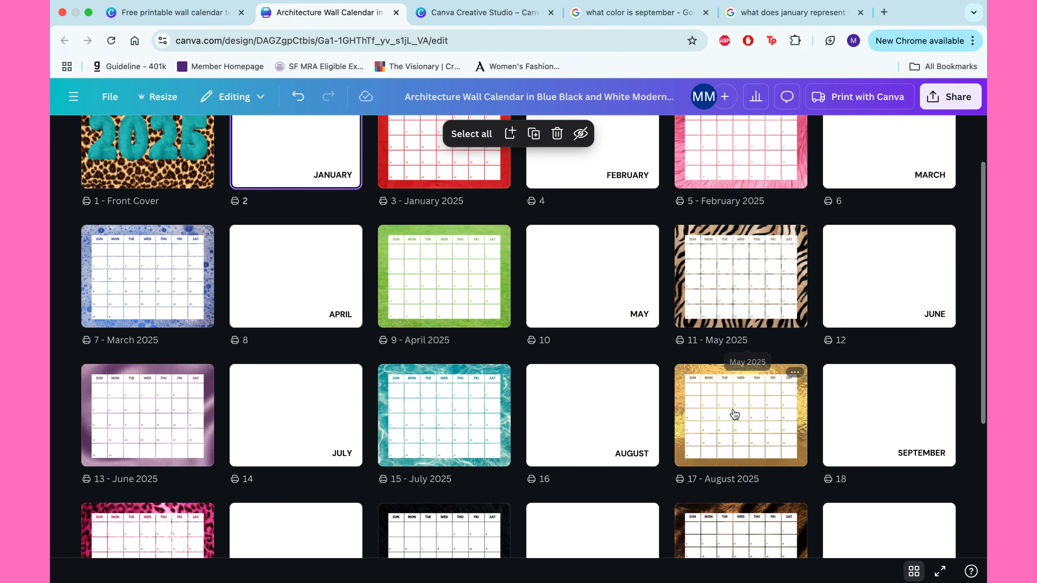
scroll(734, 414, down, 3)
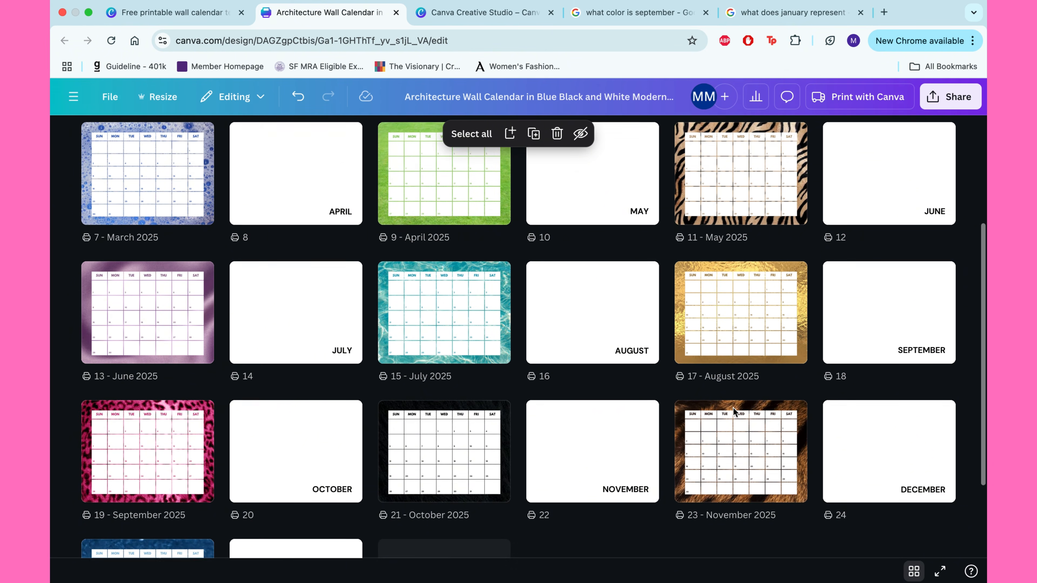
scroll(733, 408, down, 2)
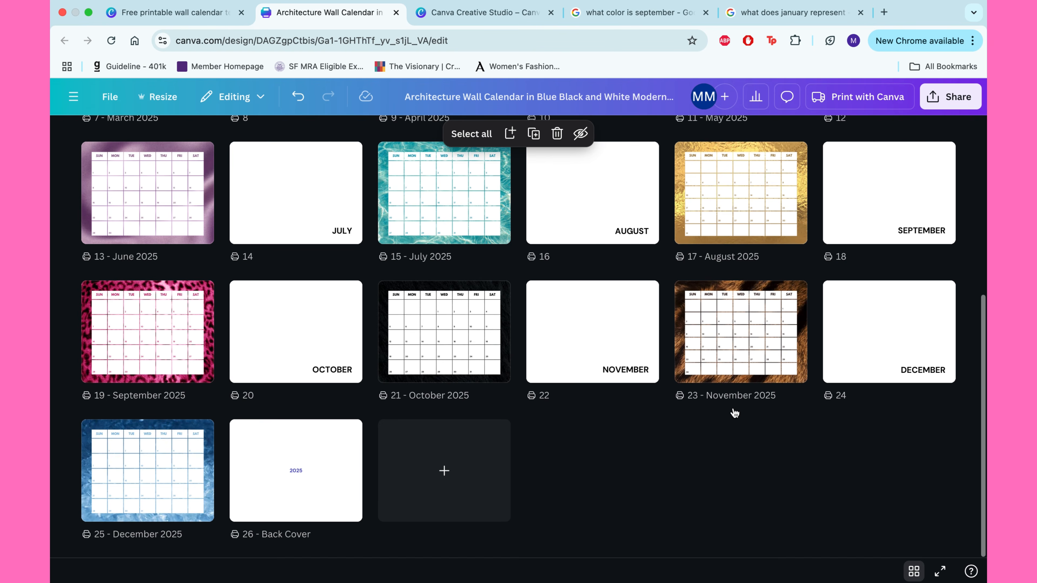
scroll(733, 408, up, 8)
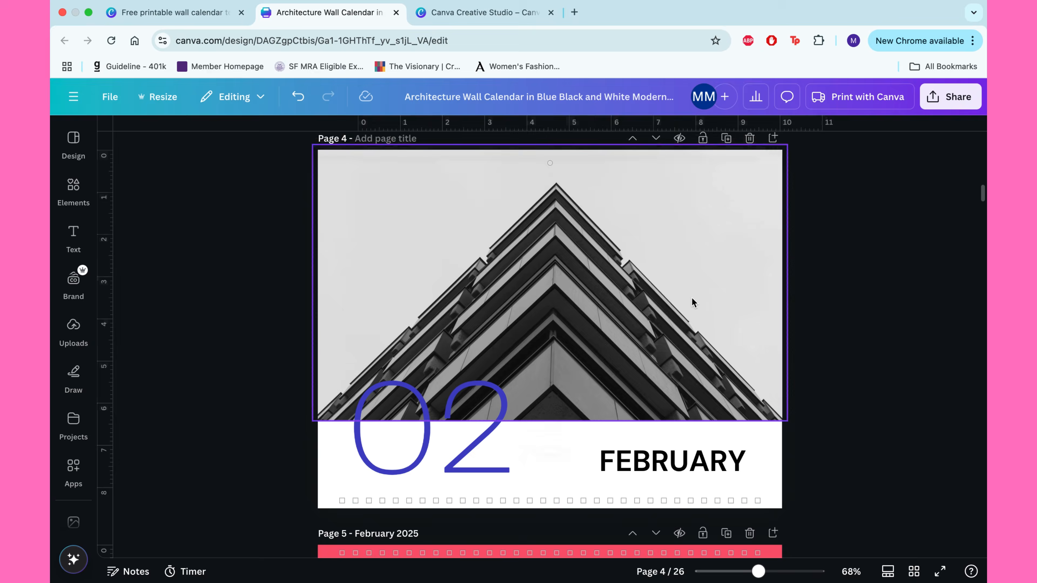
- Delete the building photo and the 02 numeral from the February title page
click(694, 301)
key(Delete)
click(474, 416)
key(Delete)
scroll(550, 344, down, 8)
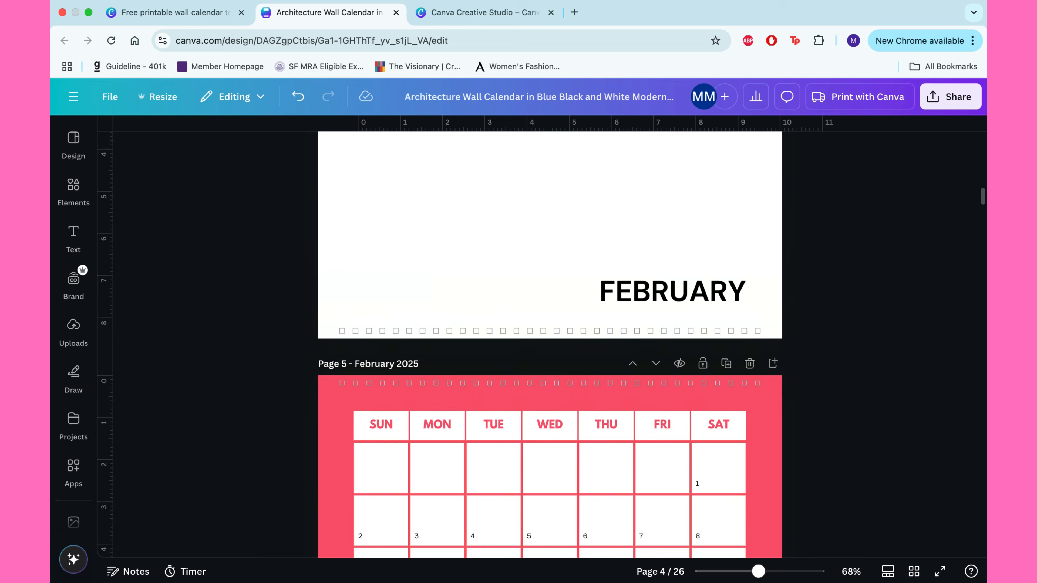
- Delete the cloud-and-hills picture frame and the 03 numeral from the March title page
scroll(502, 384, down, 5)
click(502, 384)
key(Delete)
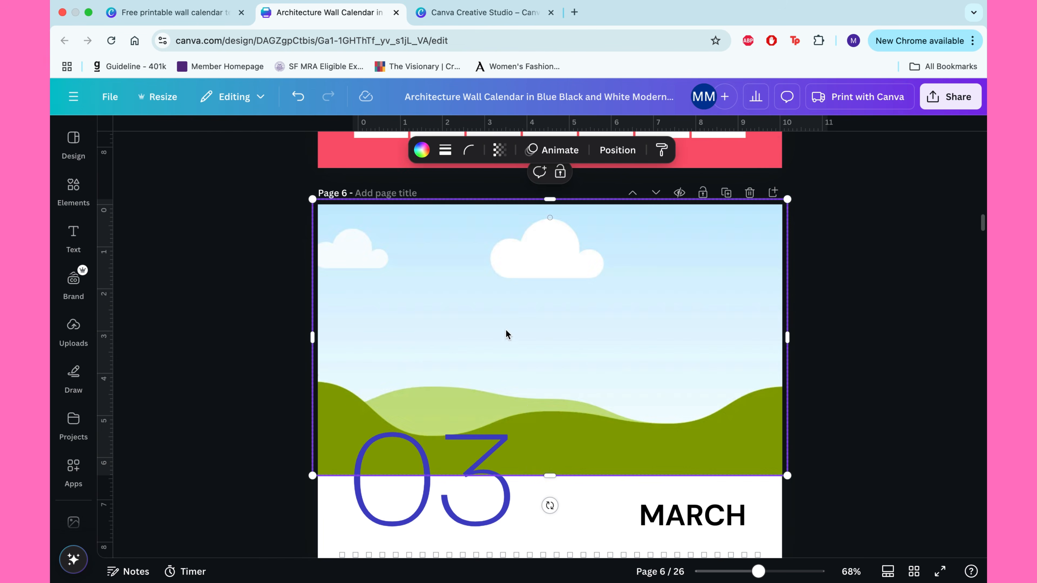
key(Delete)
click(463, 431)
key(Delete)
- Delete the picture and the 04 numeral from the April title page
scroll(463, 431, down, 9)
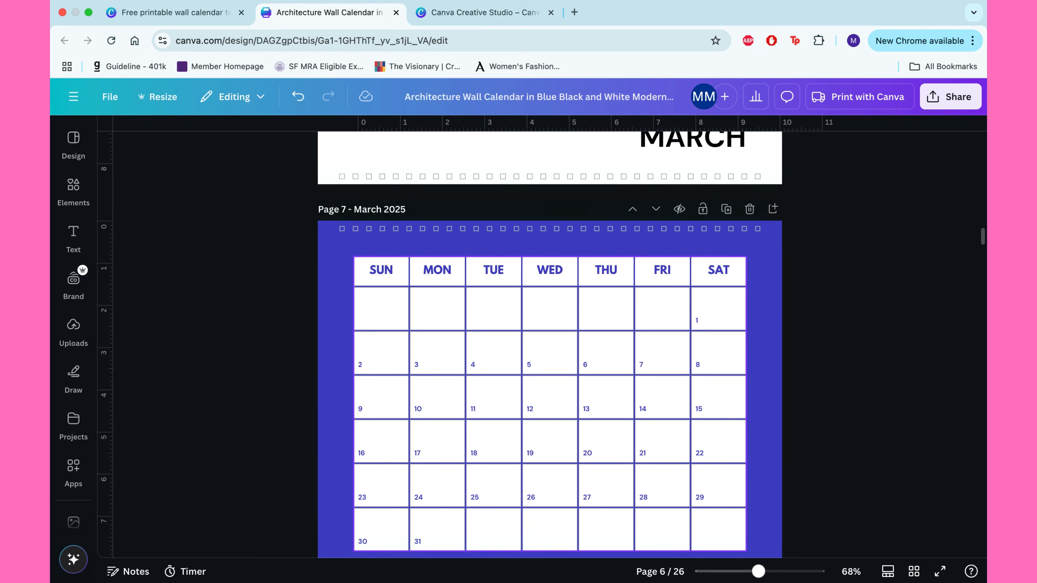
scroll(550, 344, down, 12)
click(549, 286)
key(Delete)
key(Delete)
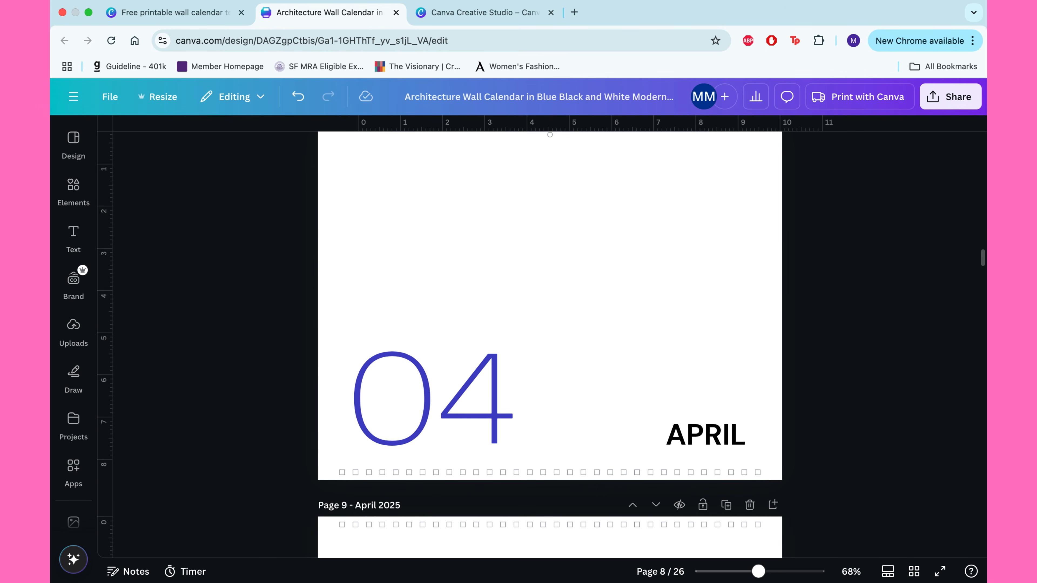
click(486, 407)
key(Delete)
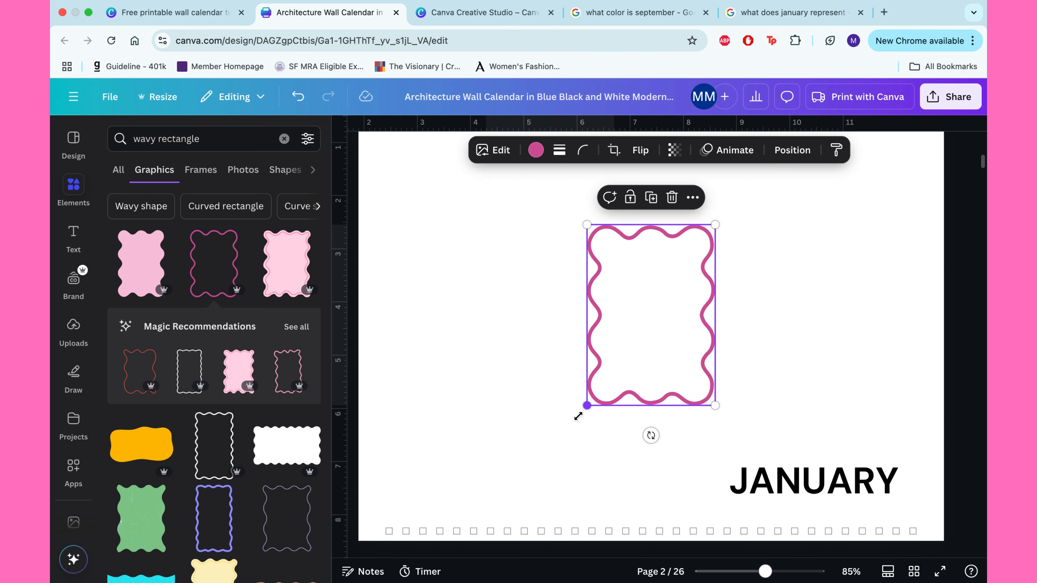
- Try enlarging the wavy pink outline on the January title page to about 3.5 by 4.9 inches and repositioning it
mouse_move(578, 416)
mouse_down()
mouse_move(526, 460)
mouse_move(494, 462)
mouse_up()
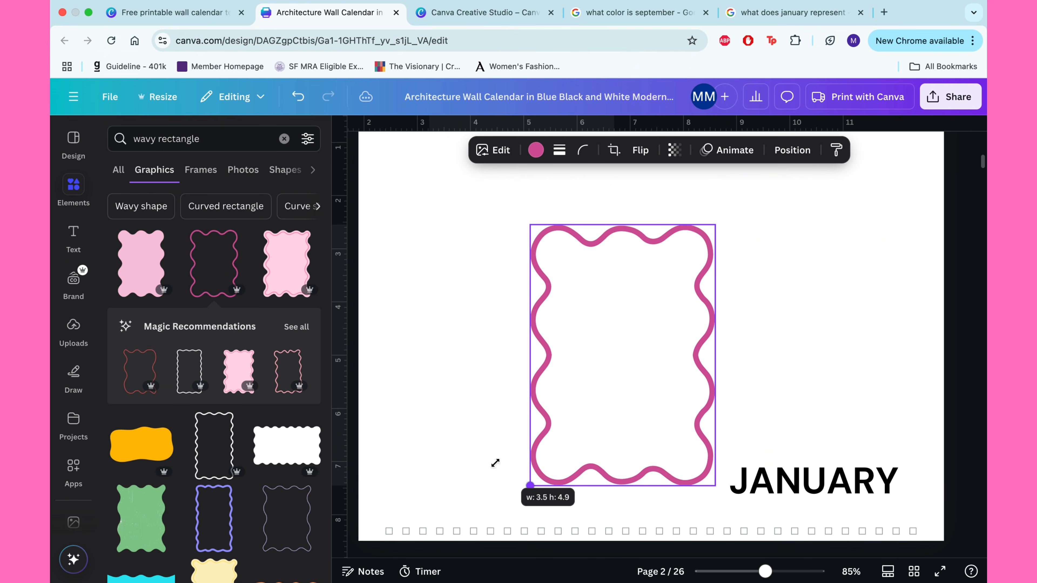
drag(584, 357, 766, 310)
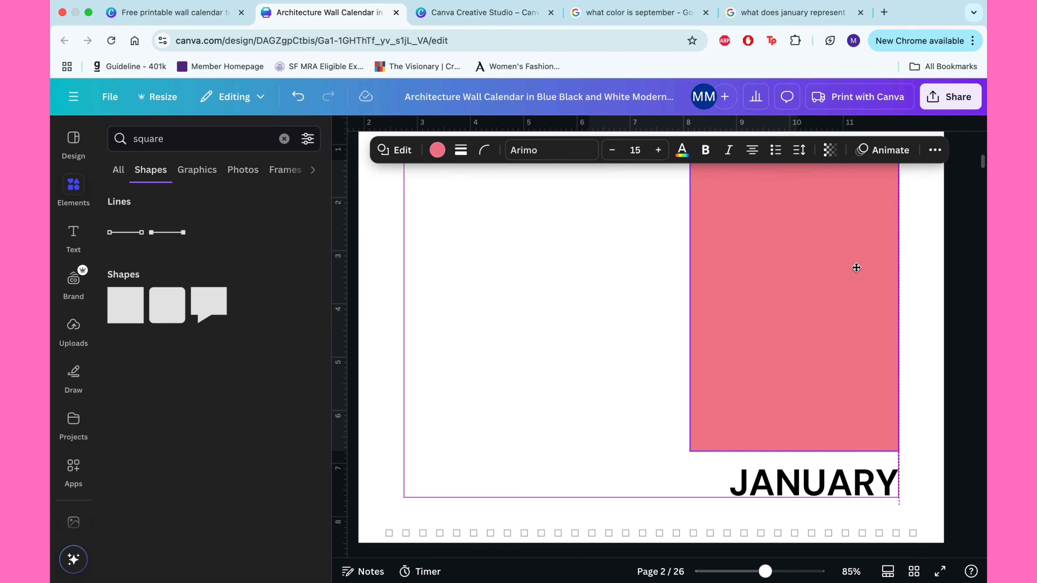
- Move the pink rectangle on the January title page closer to the page's right margin
drag(856, 268, 872, 273)
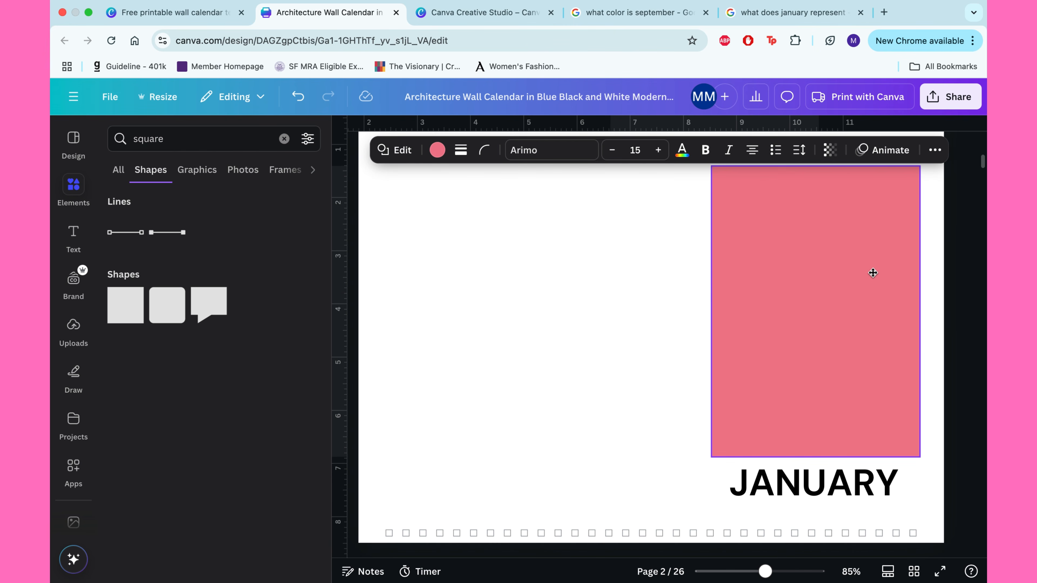
scroll(870, 276, up, 2)
scroll(842, 402, down, 3)
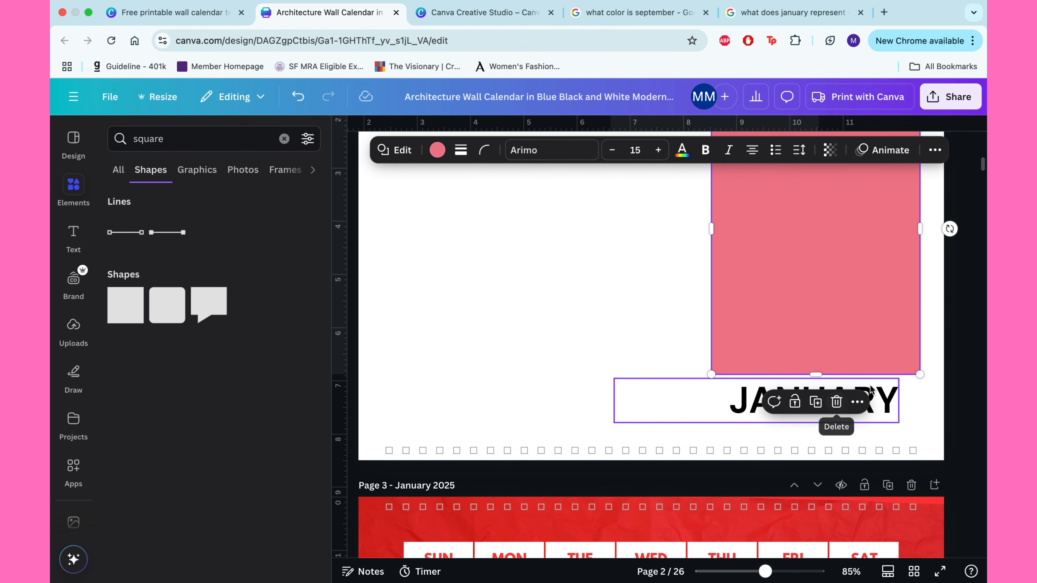
- Line up the JANUARY heading with the pink rectangle's right edge and change its text alignment
click(872, 402)
drag(859, 400, 880, 397)
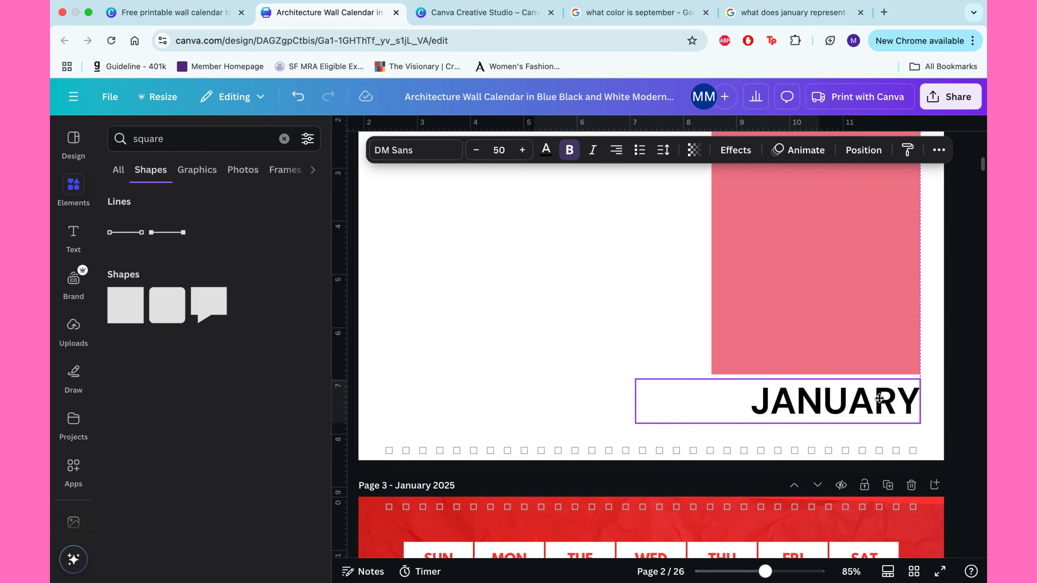
click(619, 153)
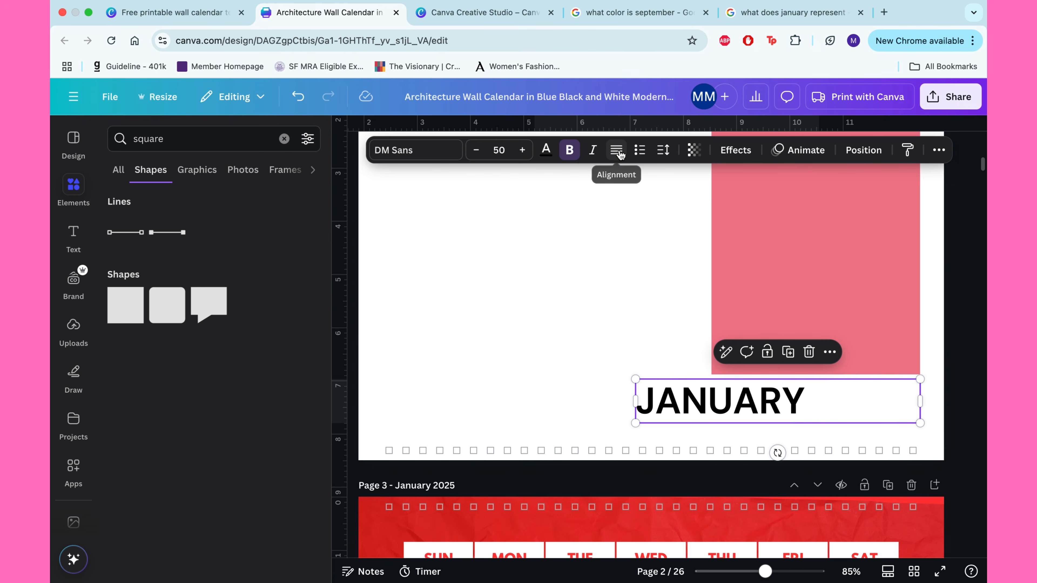
click(617, 153)
- Paste the red crumpled paper photo onto the January title page as its background
scroll(377, 314, up, 3)
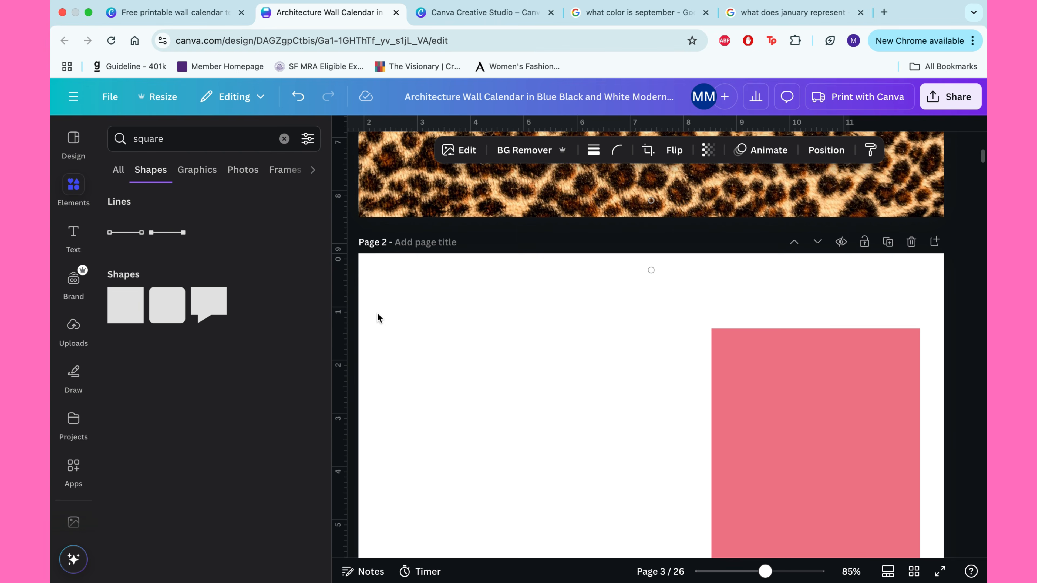
scroll(407, 362, down, 2)
click(408, 357)
key(super+v)
scroll(423, 343, down, 2)
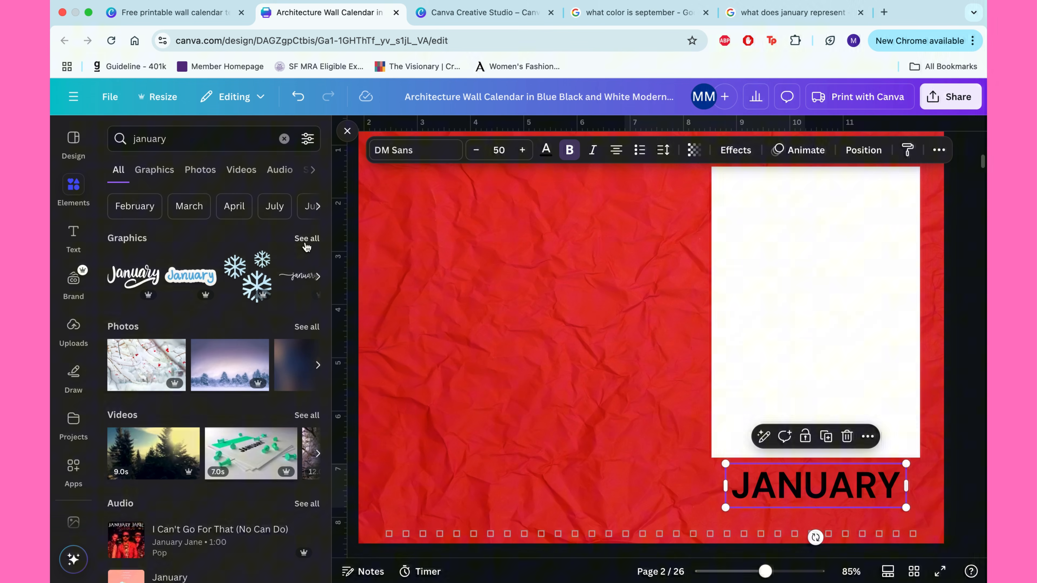
- Show all "january" graphics, try the colorful watercolor JANUARY lettering on the page, and browse for other lettering
click(305, 244)
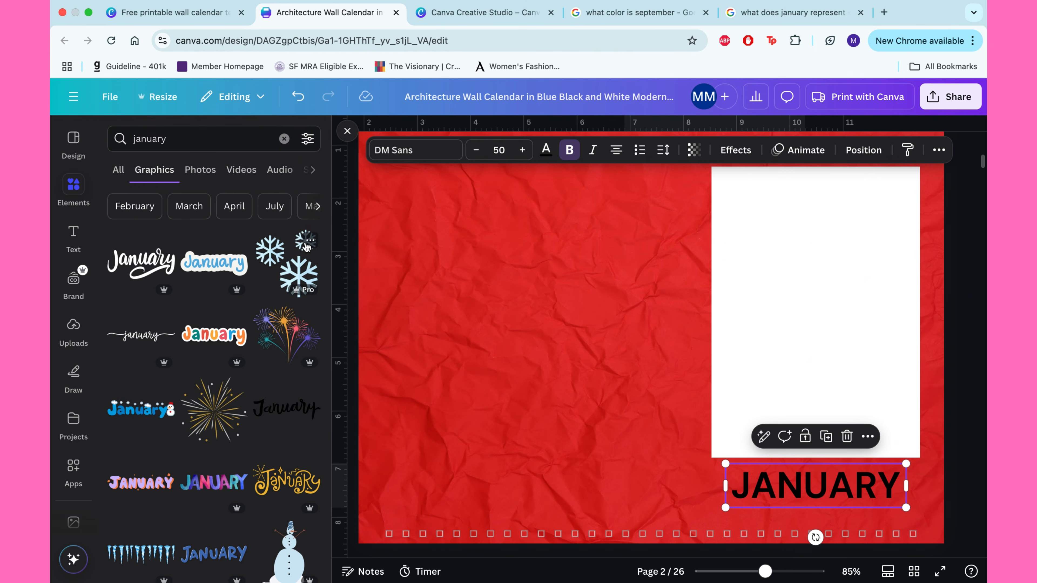
click(218, 484)
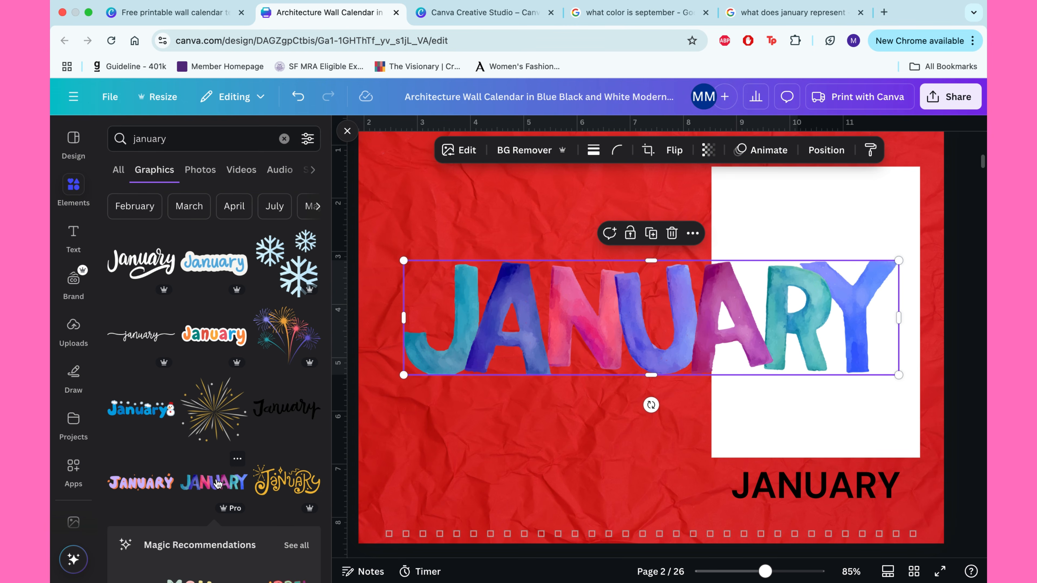
scroll(218, 483, down, 12)
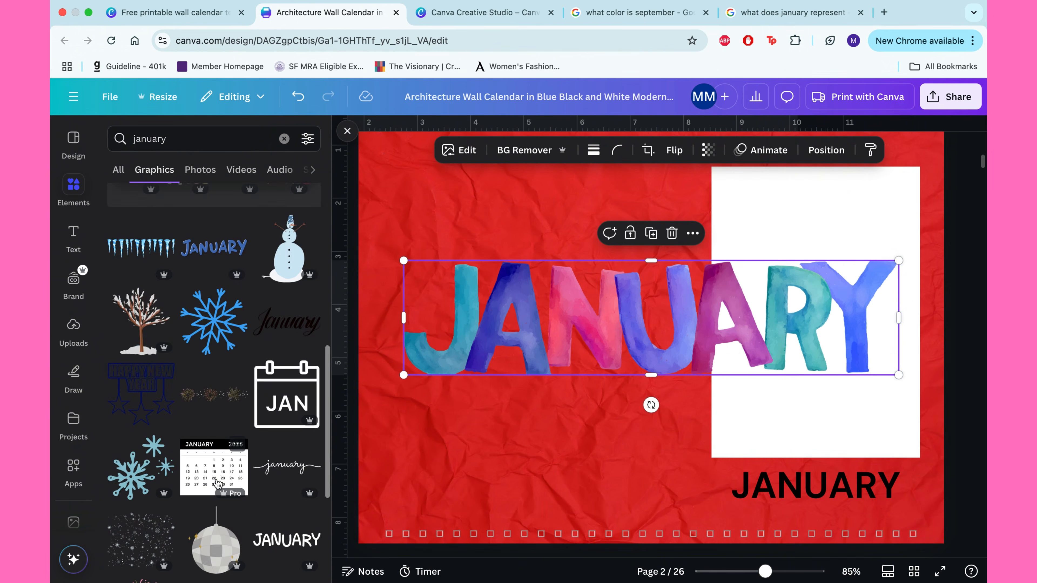
scroll(218, 484, down, 10)
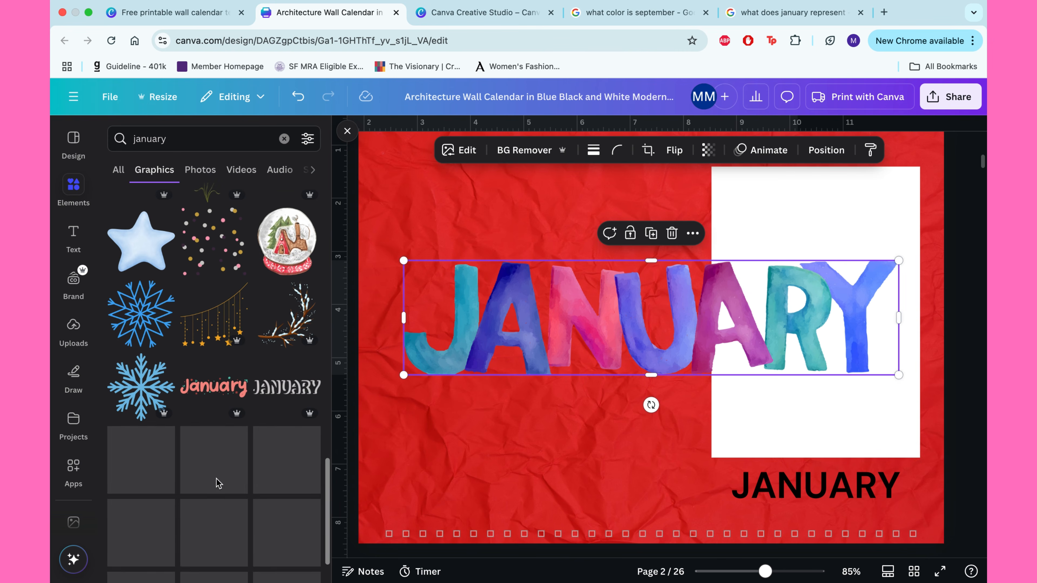
- Try replacing the JANUARY heading and the watercolor lettering with the playful blue-and-red January graphic
click(815, 485)
key(Delete)
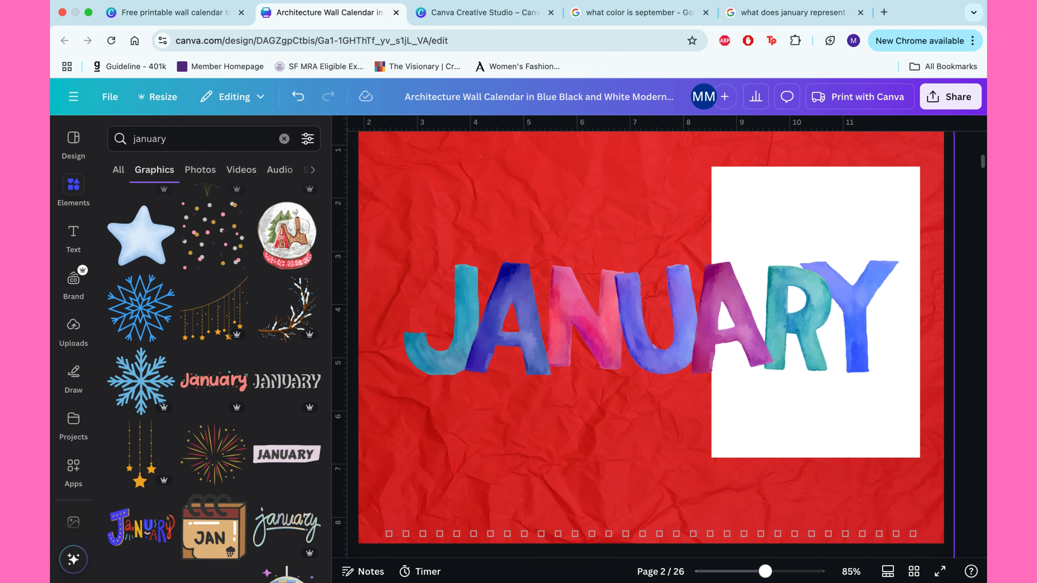
scroll(273, 410, down, 4)
click(546, 347)
key(Delete)
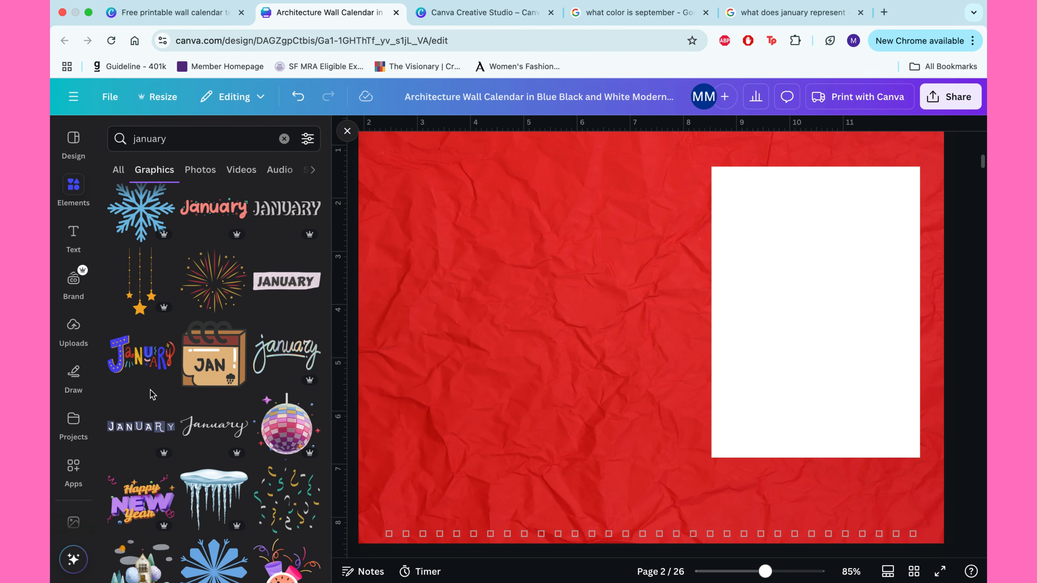
click(141, 356)
- Color the JANUARY heading white and change it to a heavy, extra-wide font
click(736, 485)
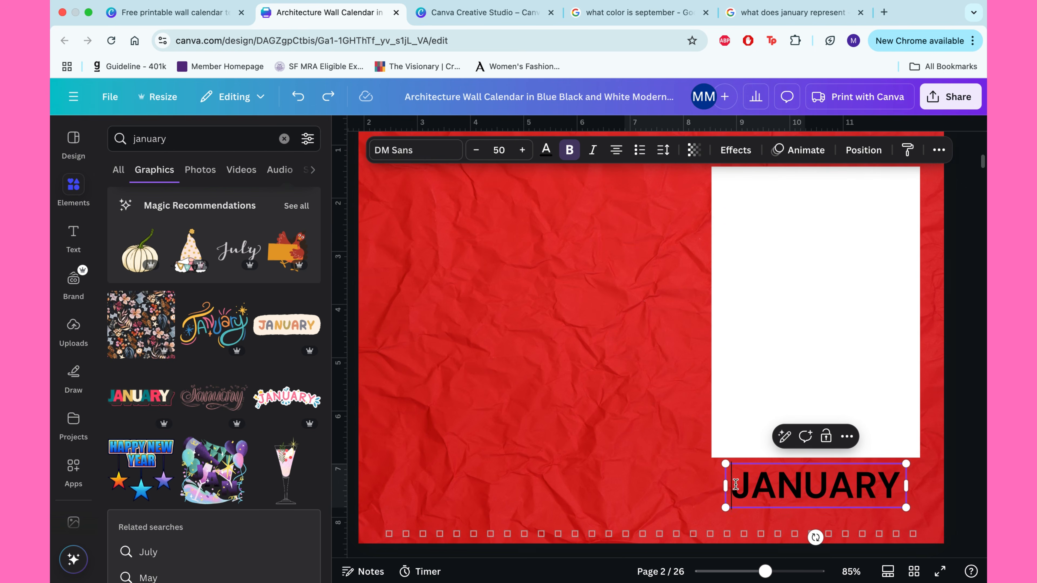
click(546, 152)
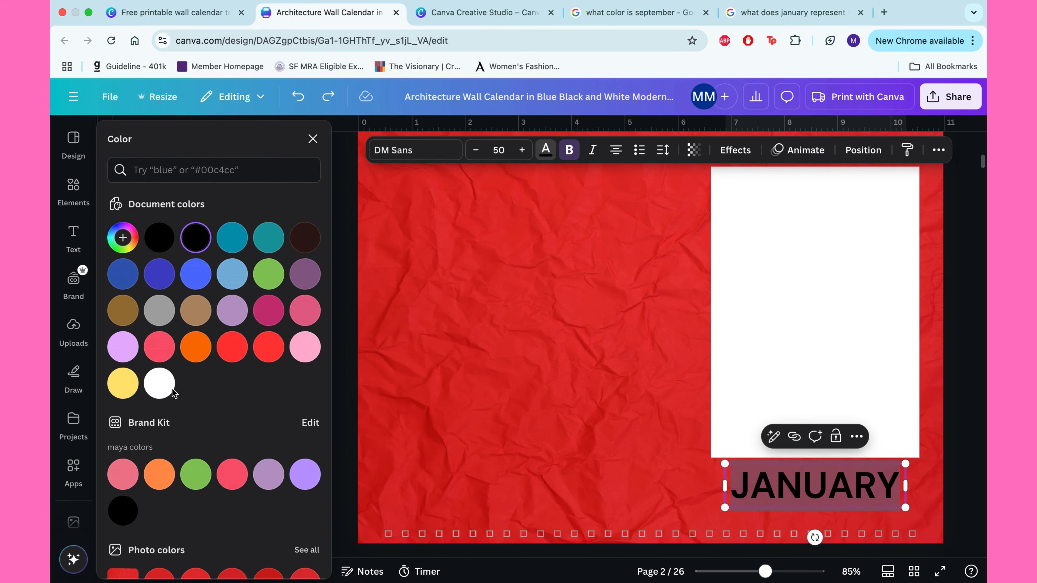
click(161, 386)
click(441, 150)
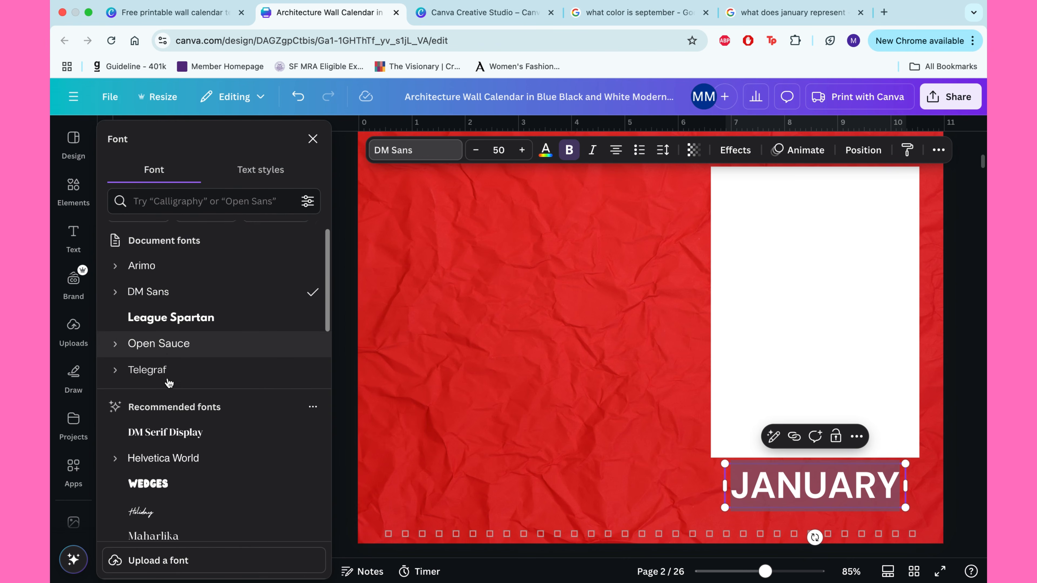
scroll(161, 367, down, 3)
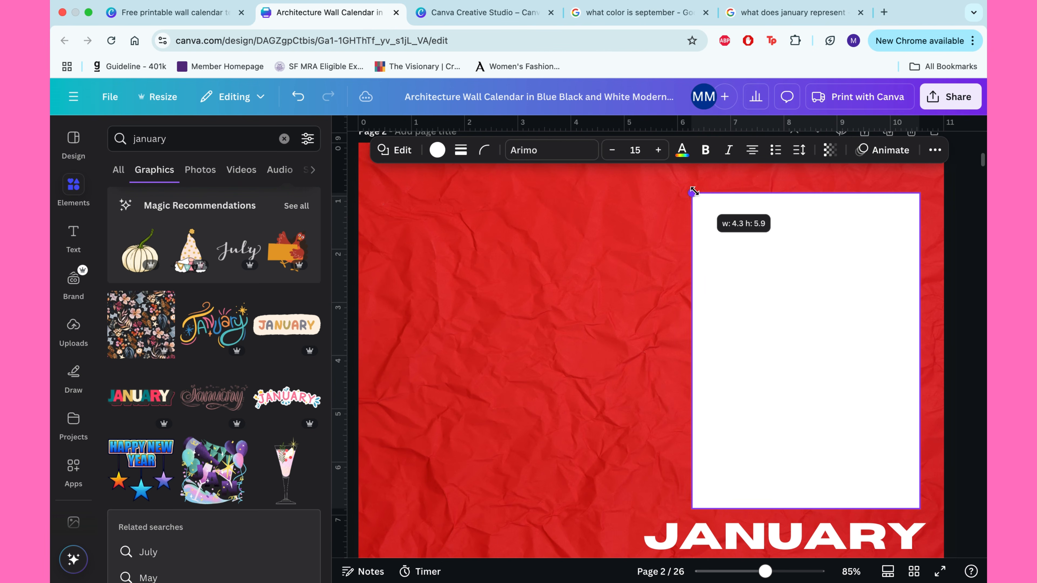
- Enlarge the white rectangle above the JANUARY heading to about 4.3 by 5.9 inches
drag(693, 191, 692, 192)
scroll(802, 283, down, 5)
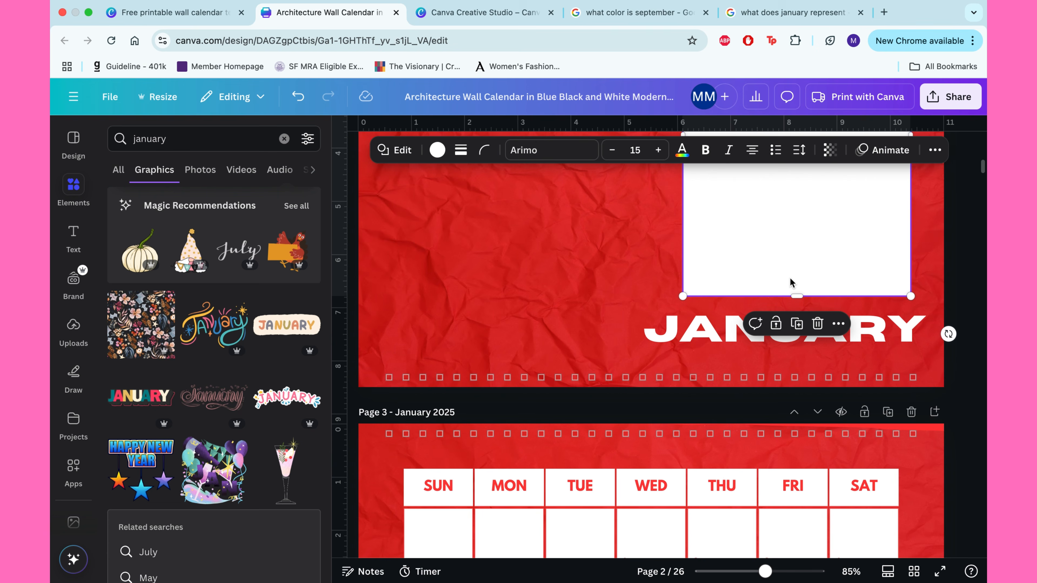
scroll(790, 282, up, 4)
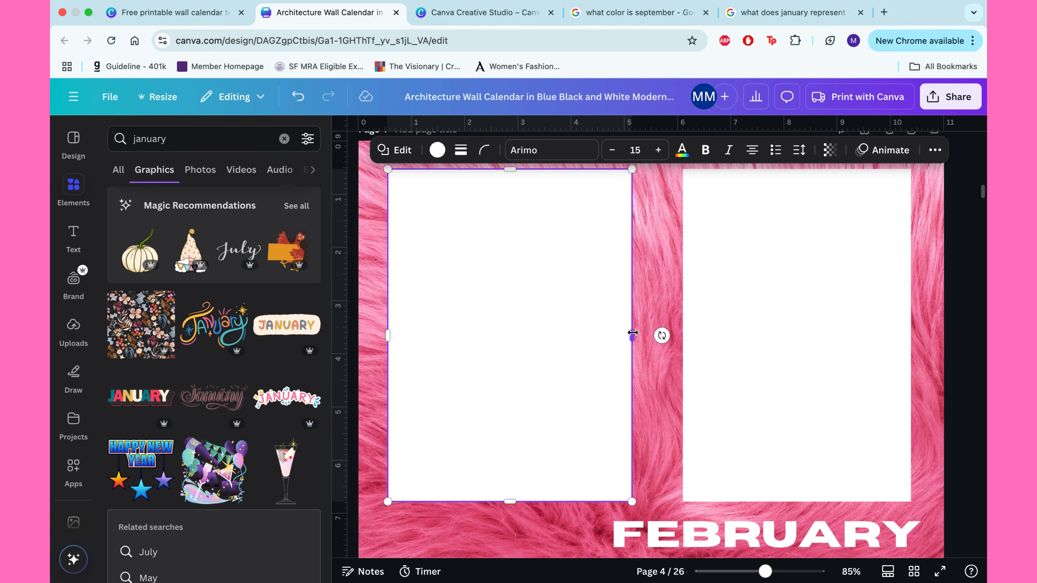
- Widen the left white rectangle on the February title page to about 5.5 inches, meeting the right one, and group both
drag(632, 332, 677, 326)
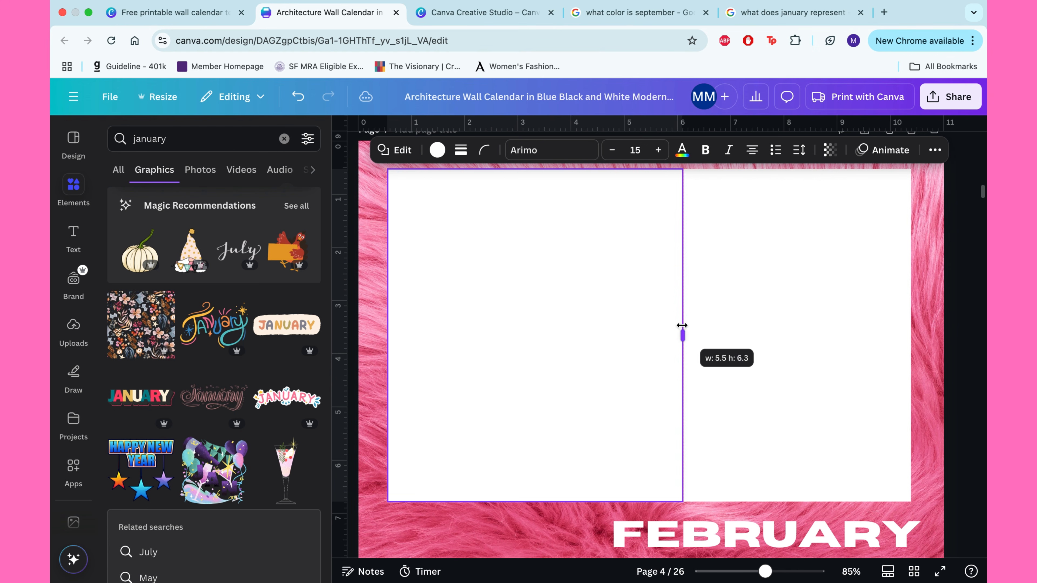
shift+click(777, 297)
scroll(981, 395, down, 1)
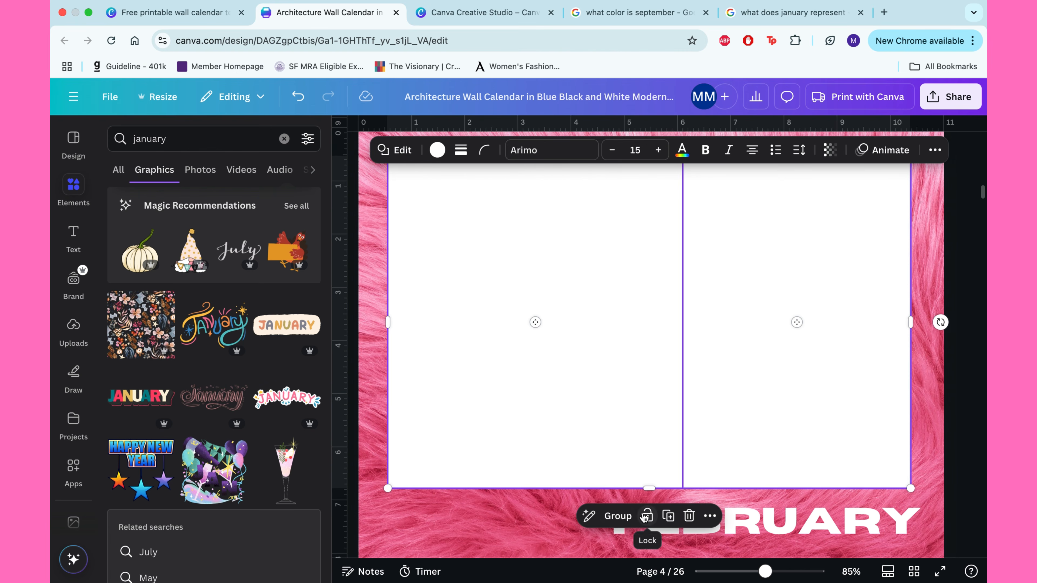
click(617, 515)
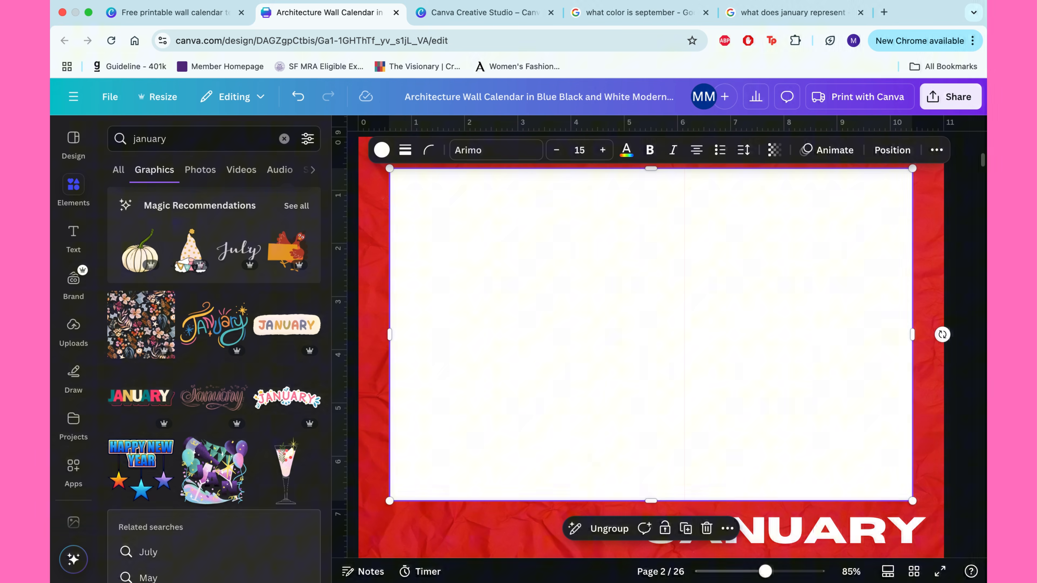
- Examine the month title pages and their matching calendar grids in grid view through December
scroll(650, 335, down, 10)
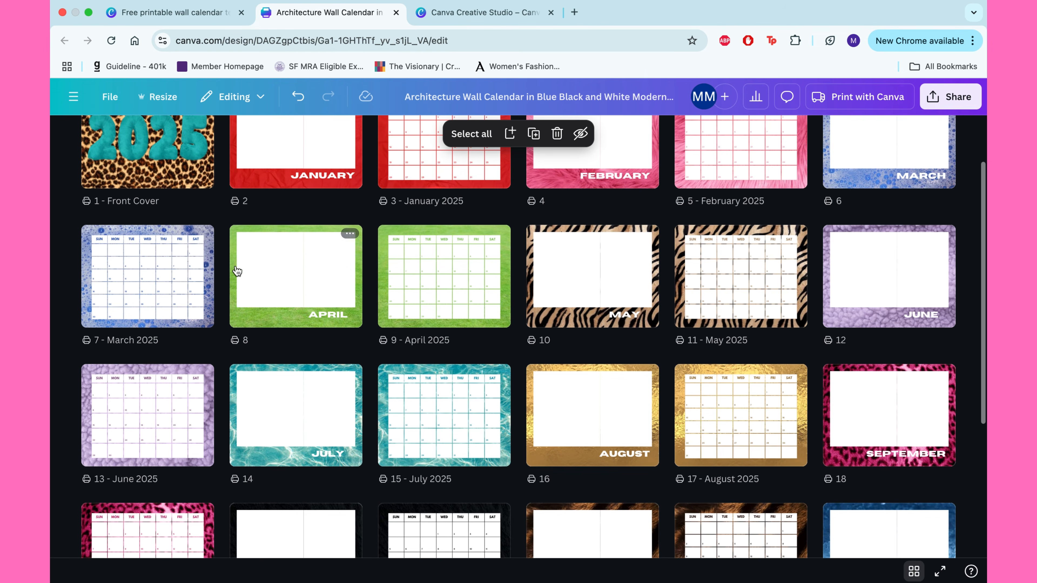
scroll(237, 270, down, 4)
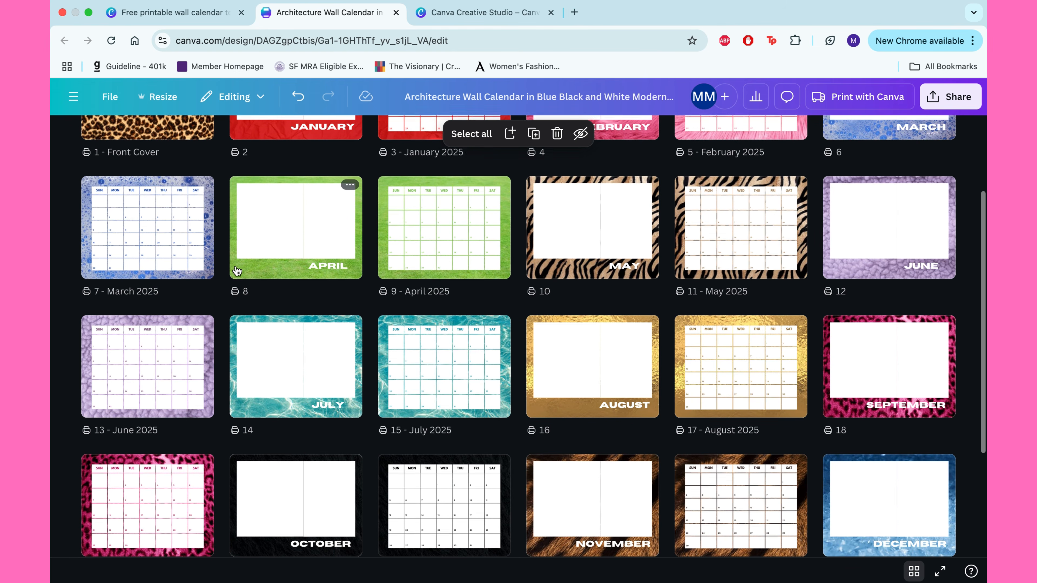
scroll(236, 271, down, 5)
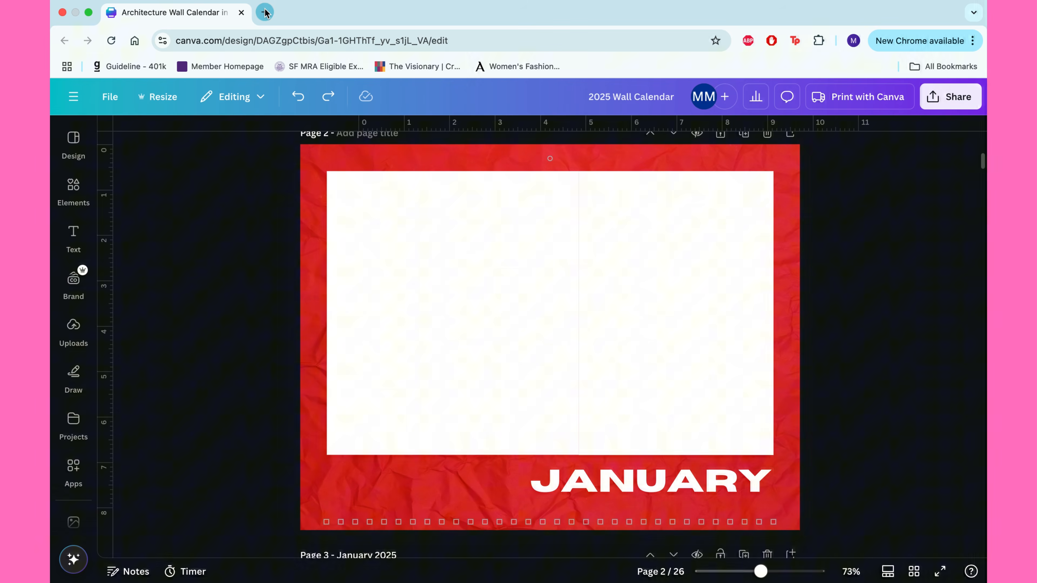
- Open Pinterest in a new browser tab and look through the home feed for calendar images
click(265, 12)
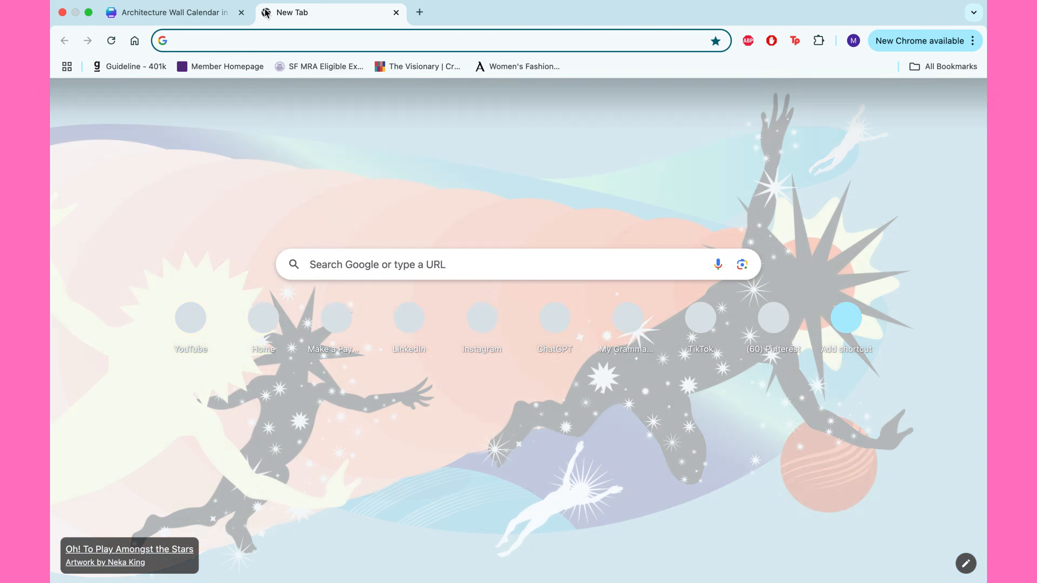
text(pinte)
key(Return)
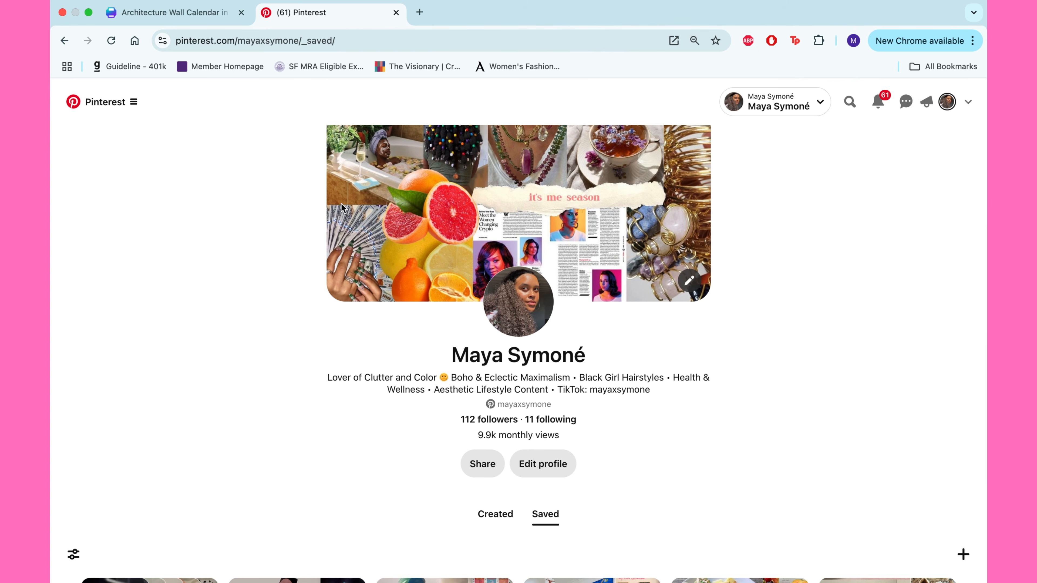
scroll(366, 281, down, 6)
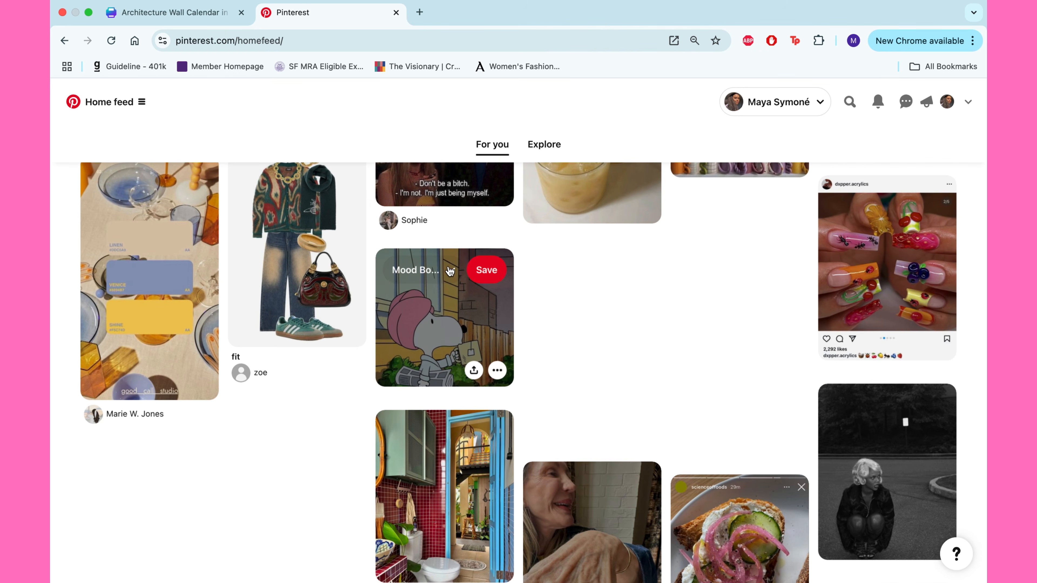
- Save the pin of Snoopy in a pink towel wrap to a new secret board named 2025 calendar
click(450, 271)
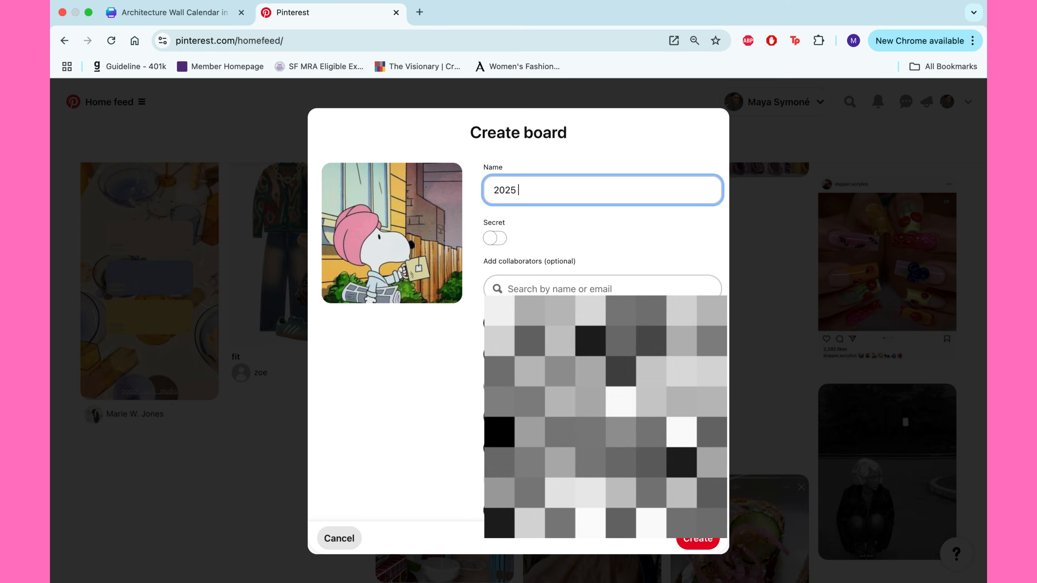
text(ar)
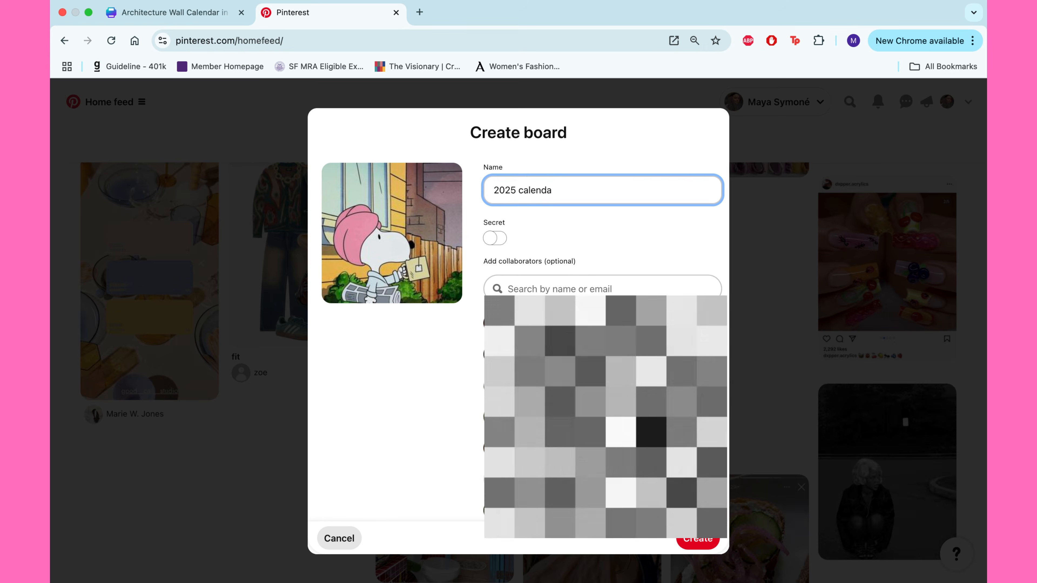
click(496, 238)
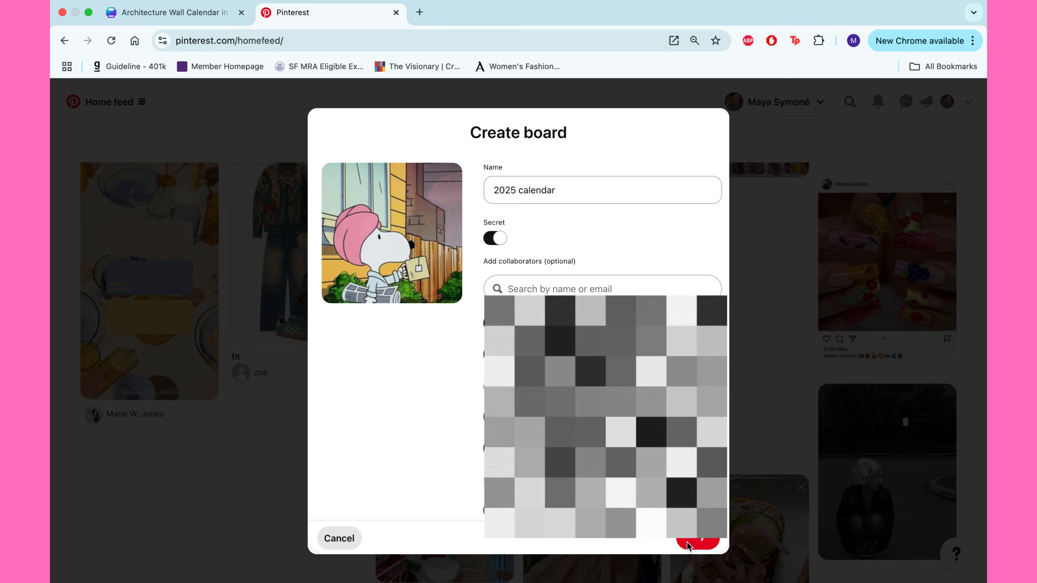
click(697, 539)
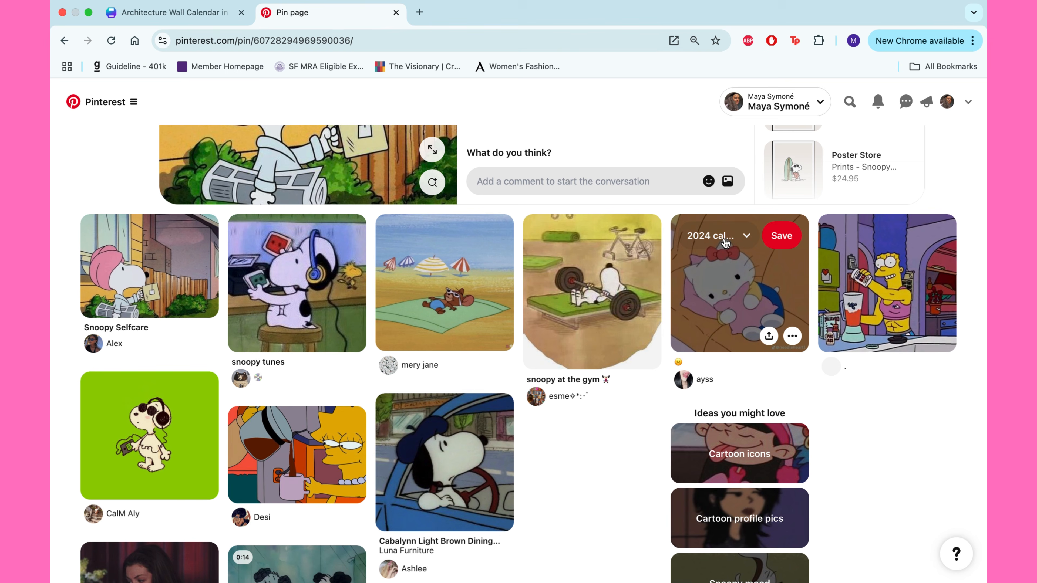
- Save the Hello Kitty pin, the dark-haired woman pin and the laughing Snoopy pin to the 2025 calendar board
click(725, 244)
click(692, 404)
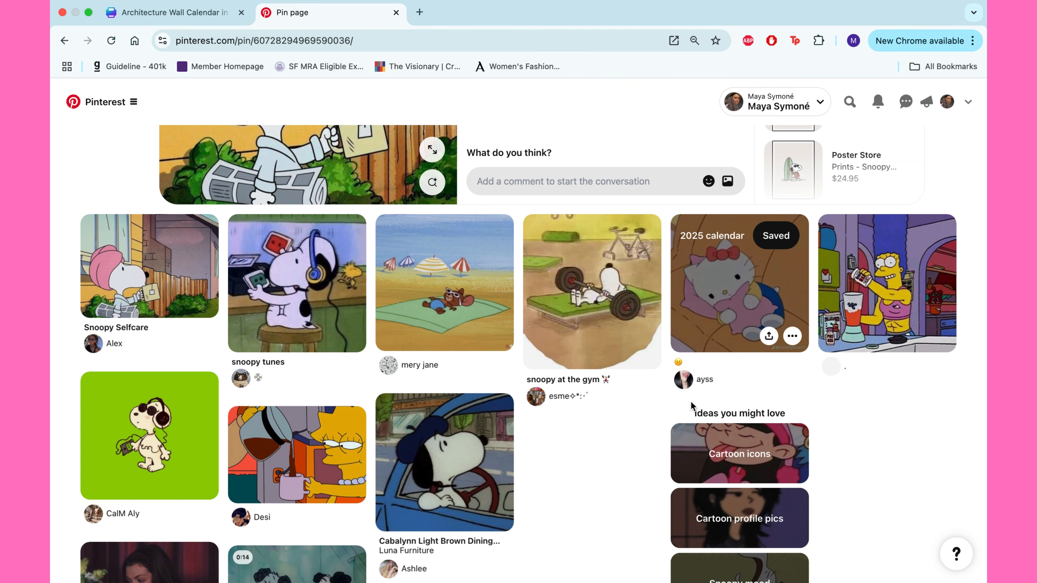
scroll(692, 404, down, 9)
click(119, 206)
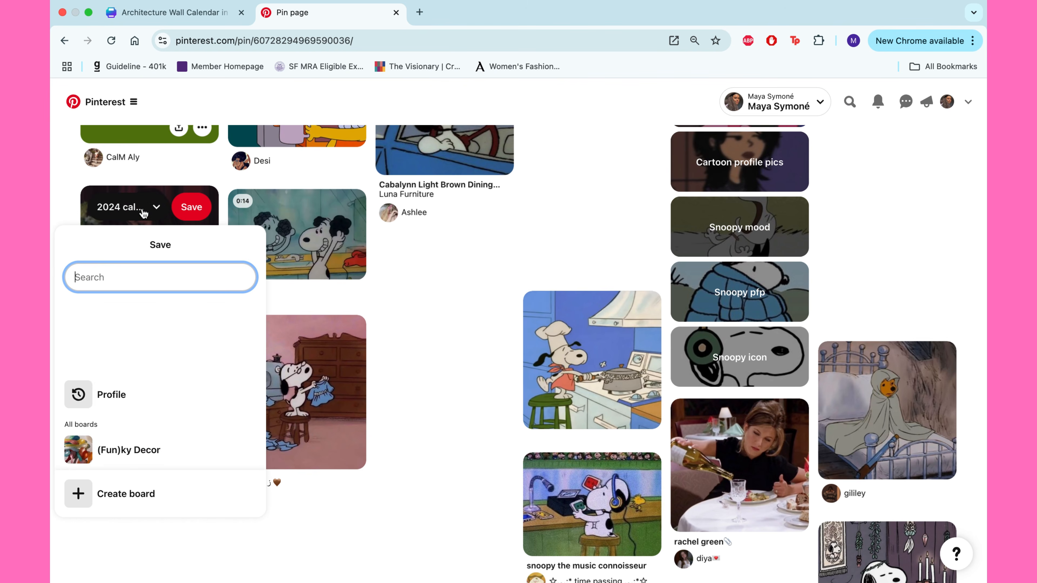
click(124, 374)
click(426, 377)
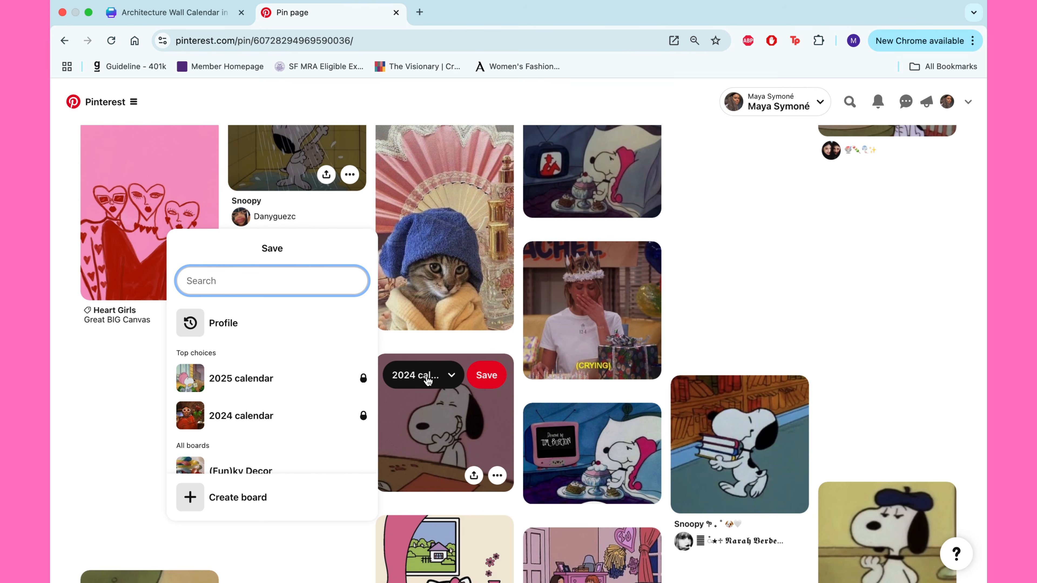
click(256, 388)
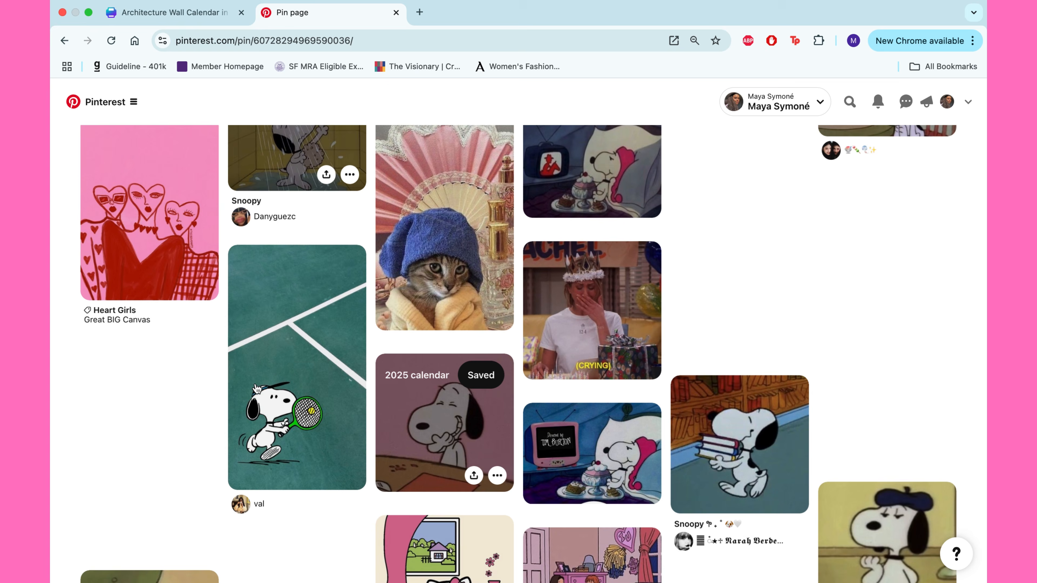
- Save the green face mask pin and the blue bathrobe pin to the 2025 calendar board
click(305, 248)
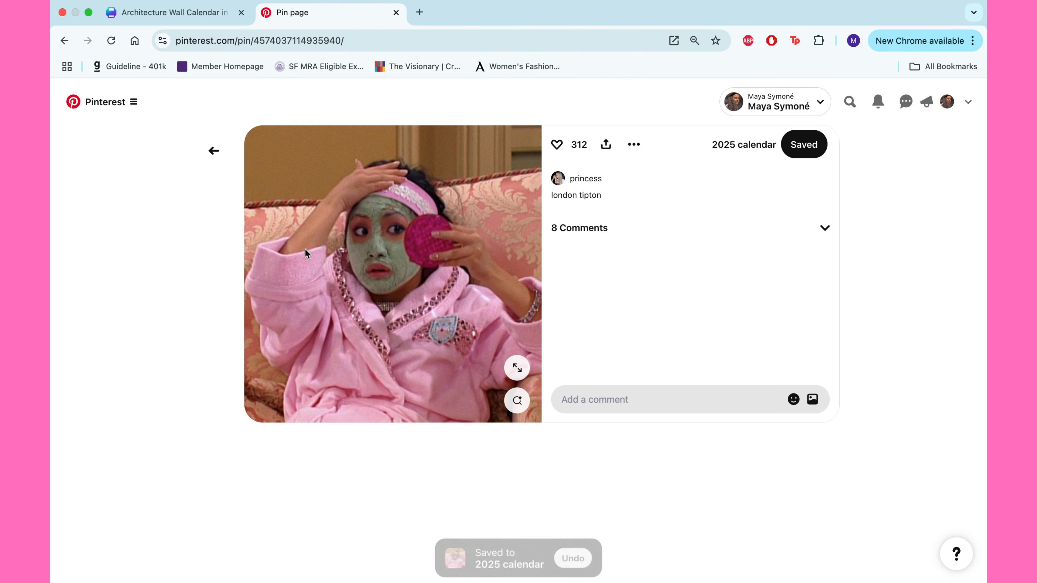
scroll(305, 249, down, 4)
scroll(306, 249, up, 1)
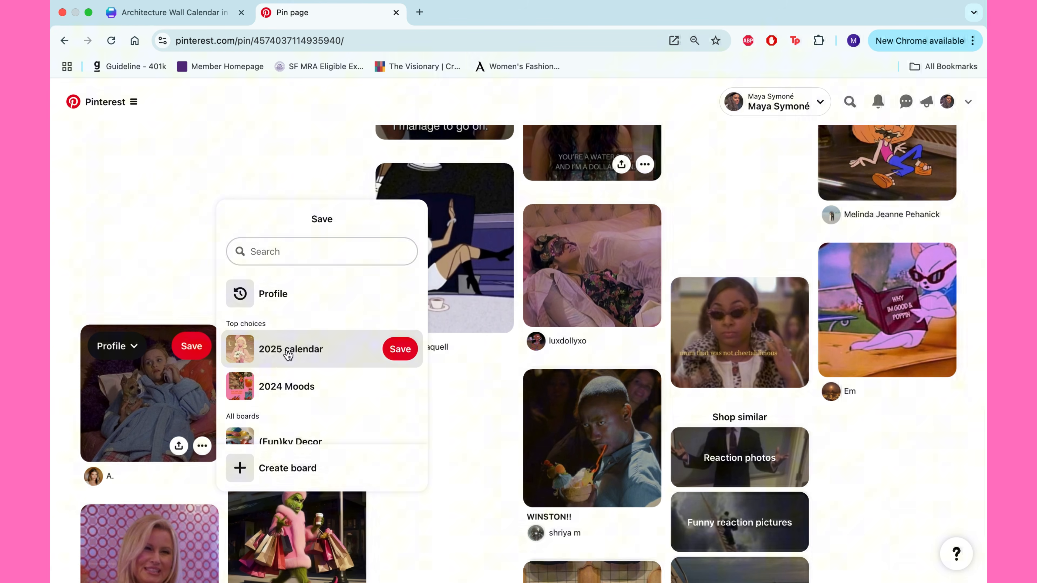
click(262, 348)
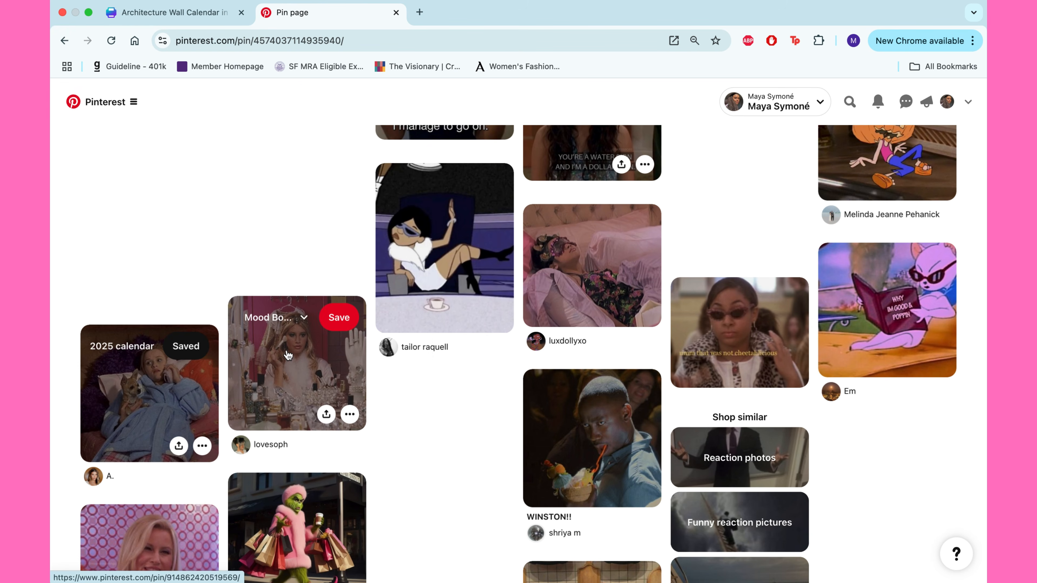
scroll(288, 355, down, 4)
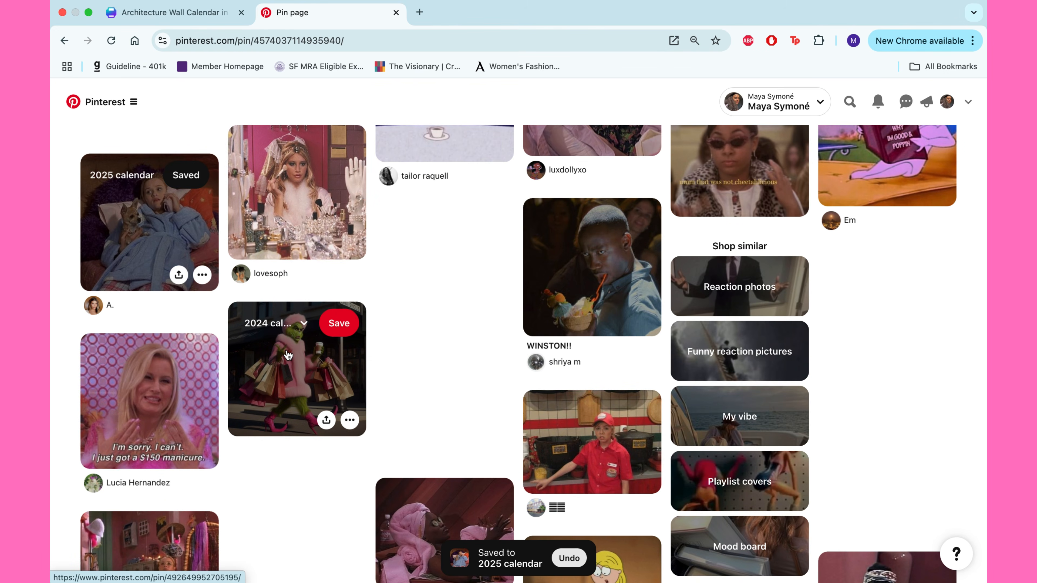
- Download the blue bathrobe image from the 2025 calendar board to Downloads as "elle woods blue"
right_click(920, 345)
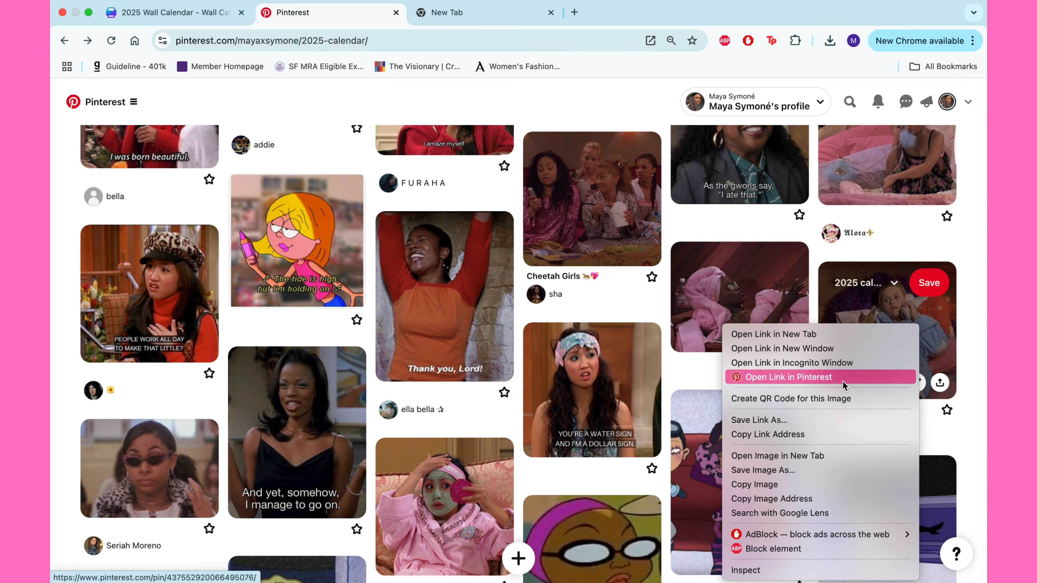
click(800, 470)
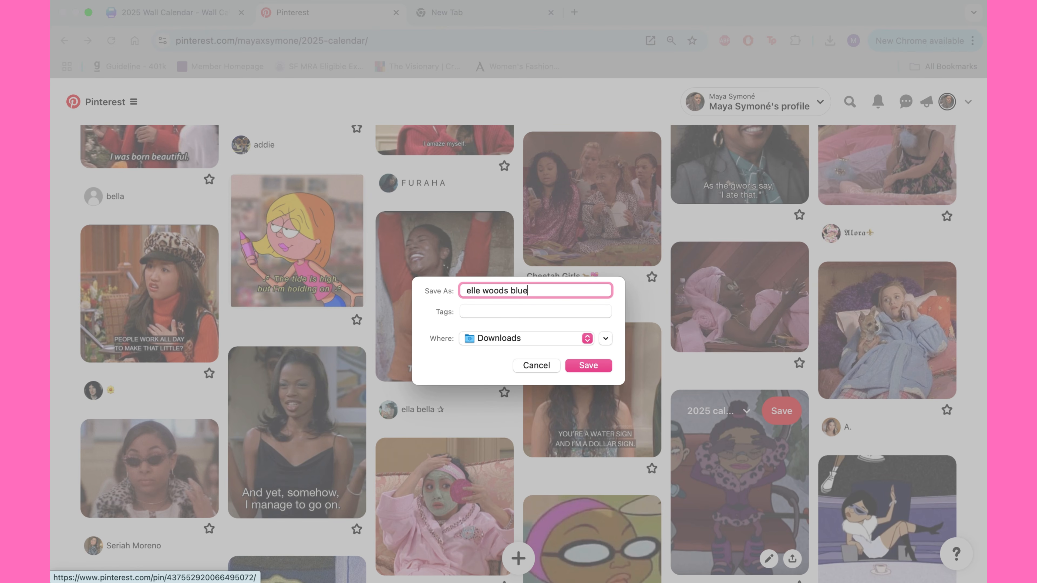
text(elle woods blue)
key(Return)
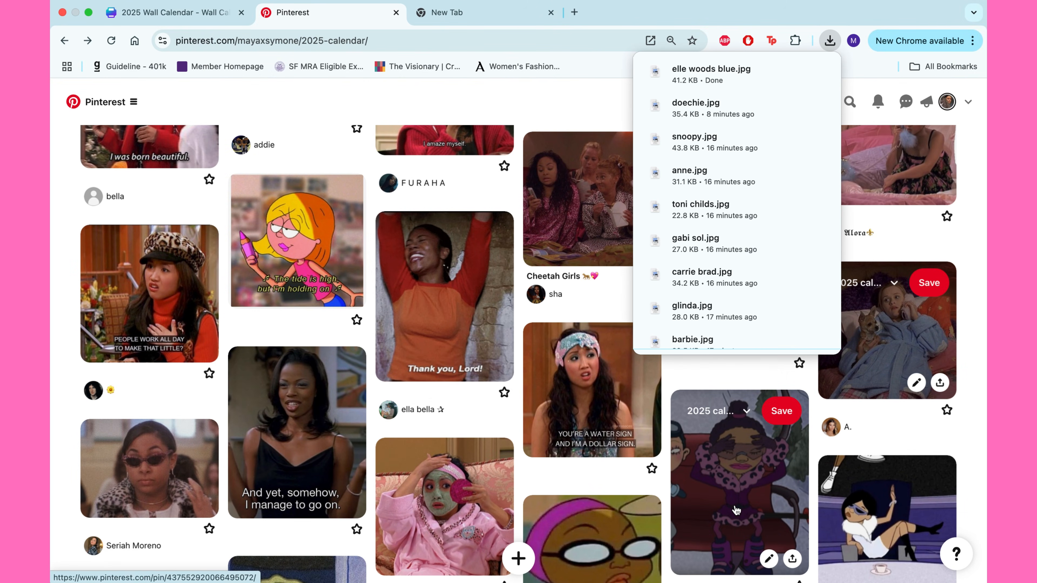
- Download the image of Snoopy at the sewing machine from the board as "snoopy blue dress"
scroll(736, 511, down, 5)
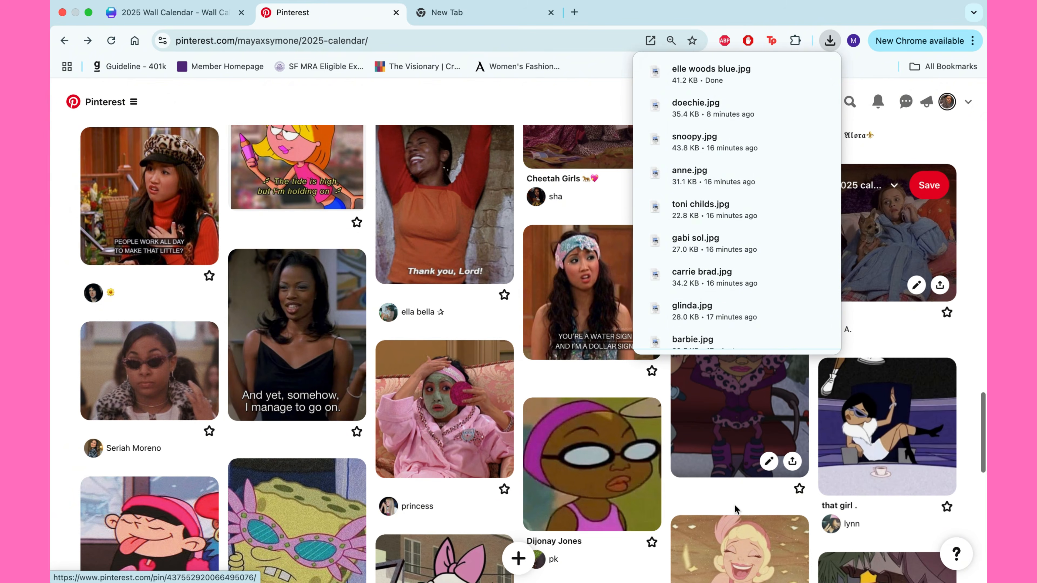
right_click(459, 291)
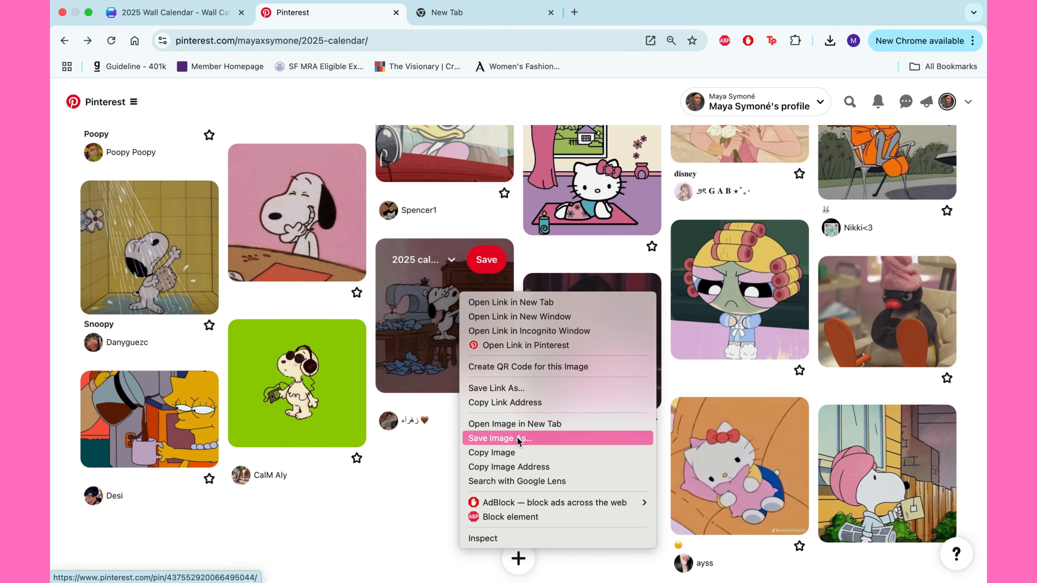
click(518, 438)
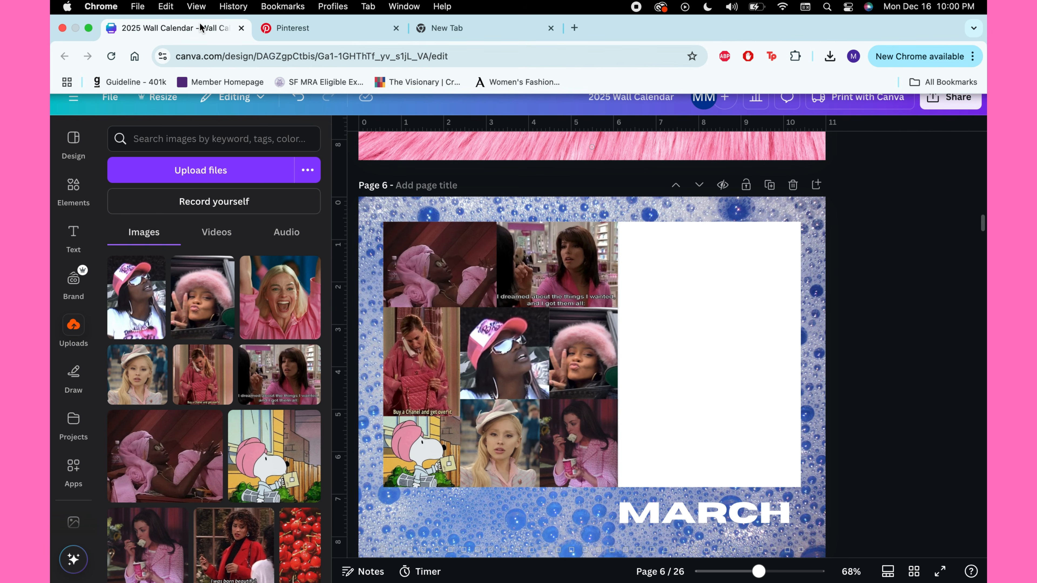
- Switch to the Canva calendar and upload snoopy blue dress.jpg and elle woods blue.jpg from Downloads
click(229, 170)
click(447, 190)
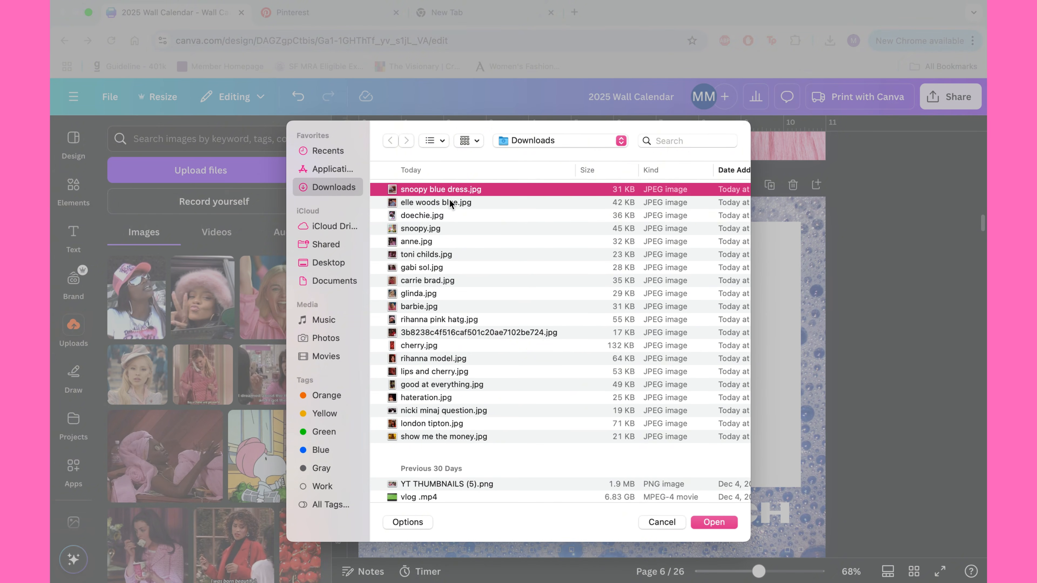
click(445, 202)
shift+click(443, 192)
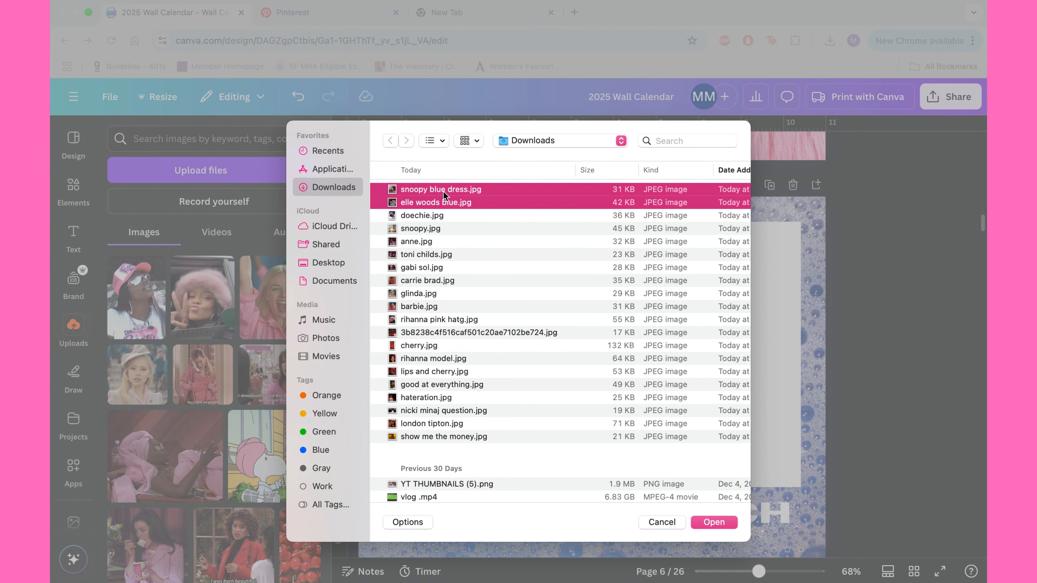
click(714, 522)
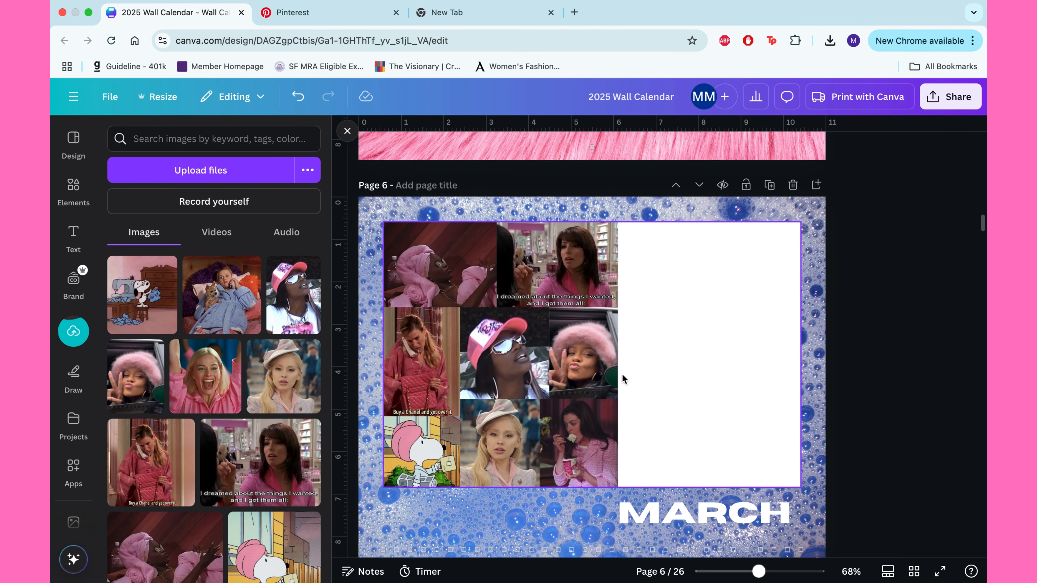
- In the March collage, replace the Chanel quote photo with the blue bathrobe image and the pink cap photo with the sewing Snoopy
drag(223, 296, 420, 334)
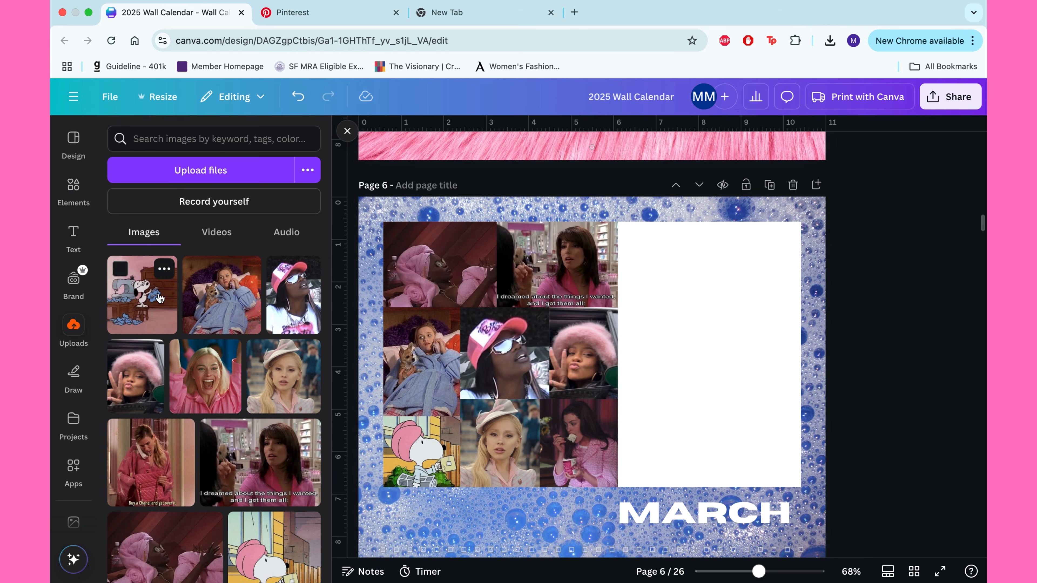
drag(160, 298, 502, 320)
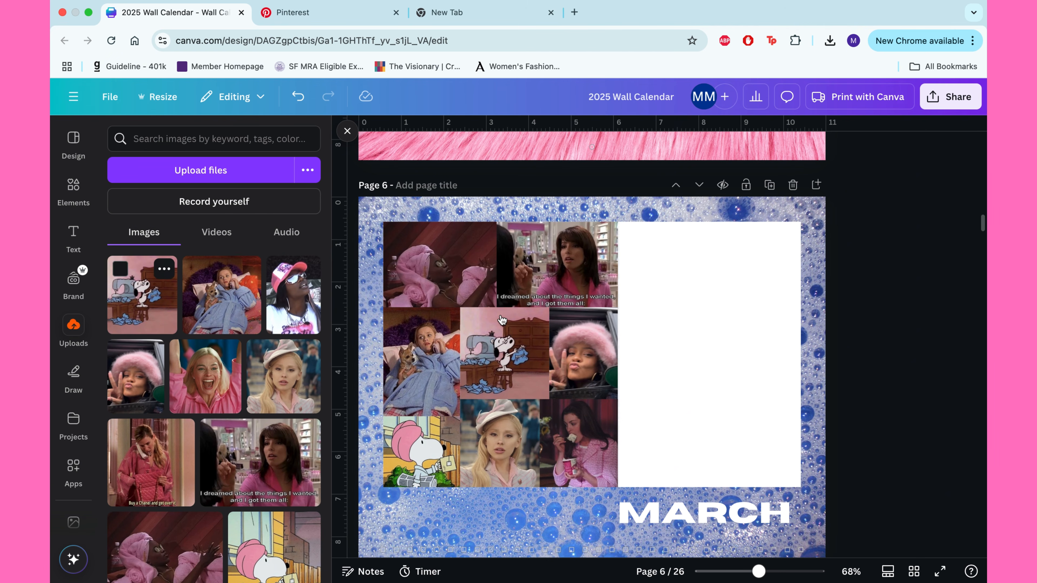
- Examine the pink image collage on the February title page up close and at full-page size
scroll(394, 298, up, 15)
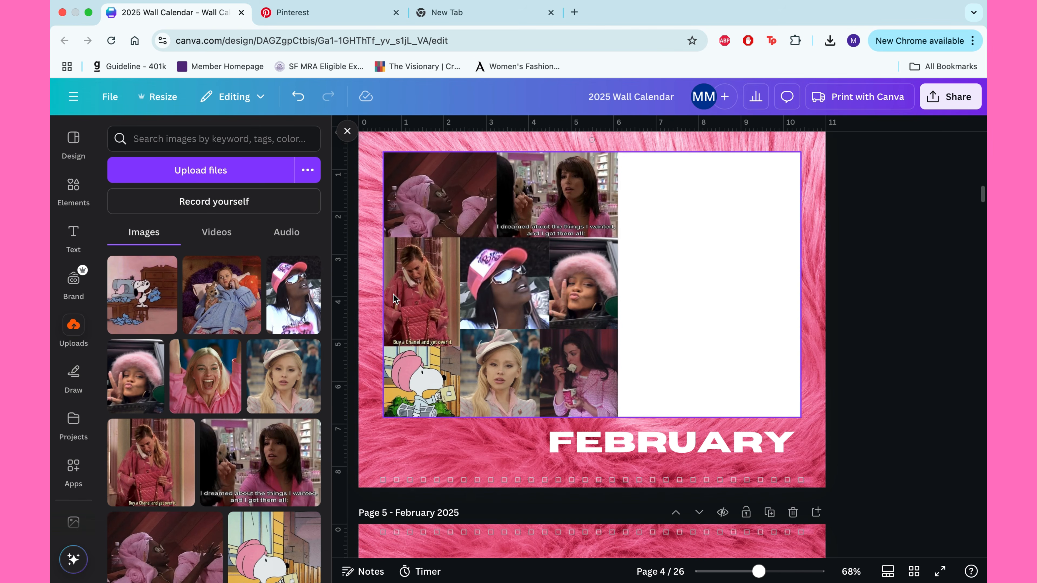
scroll(394, 298, up, 3)
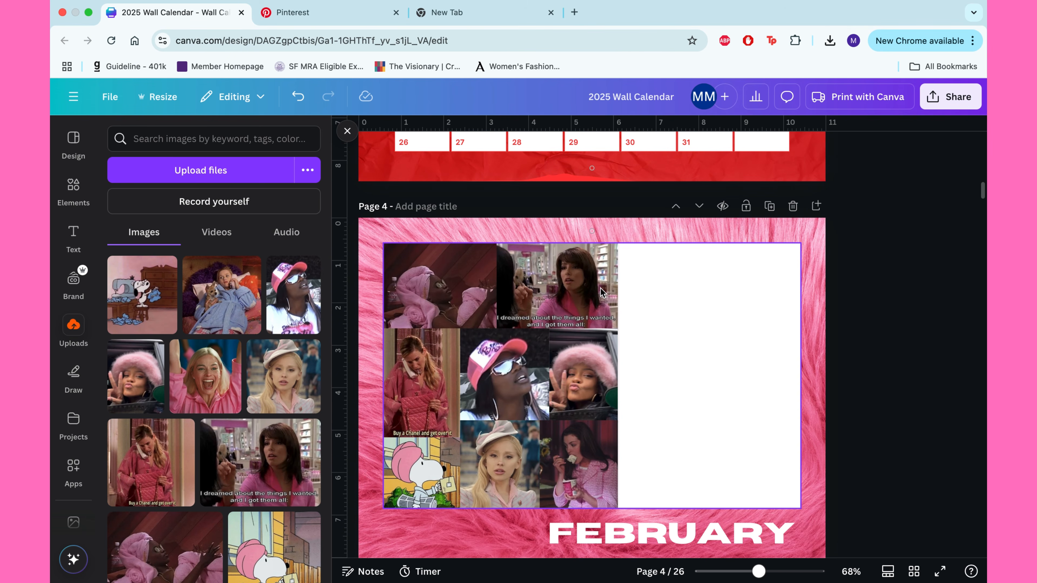
scroll(600, 291, up, 6)
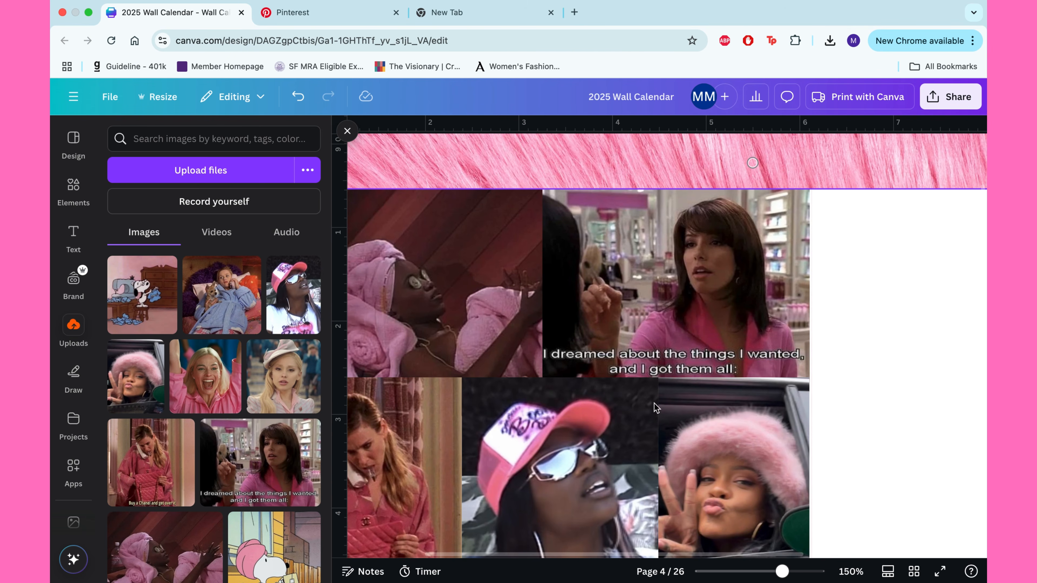
scroll(563, 412, down, 7)
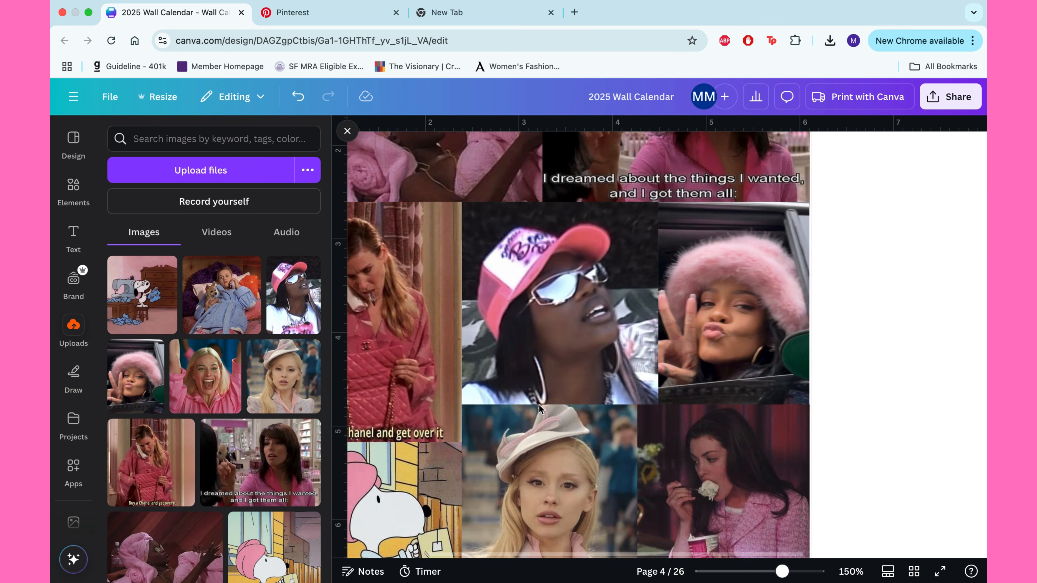
scroll(540, 408, left, 3)
scroll(540, 407, up, 4)
scroll(539, 408, right, 5)
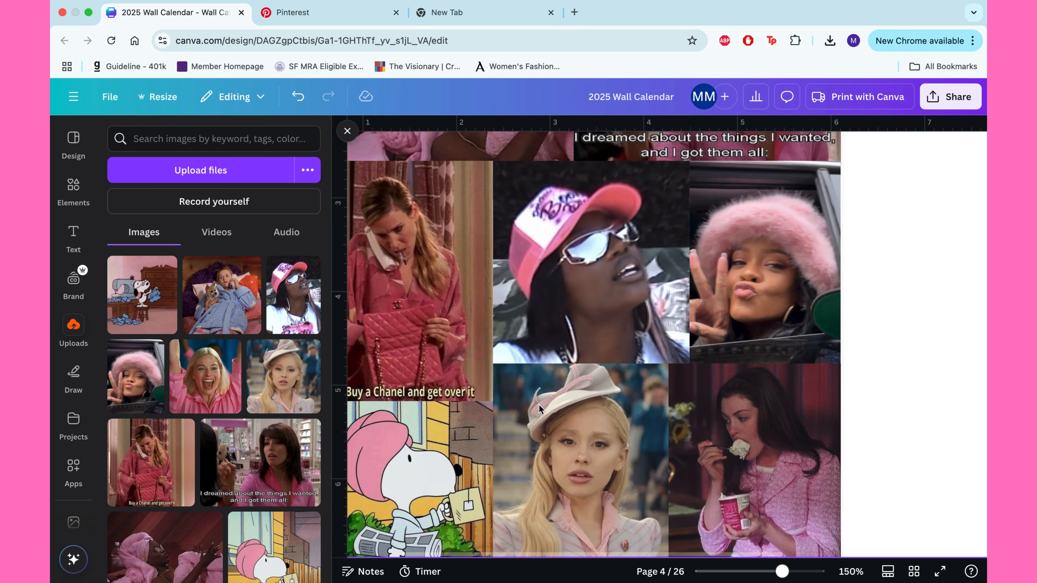
scroll(534, 416, down, 3)
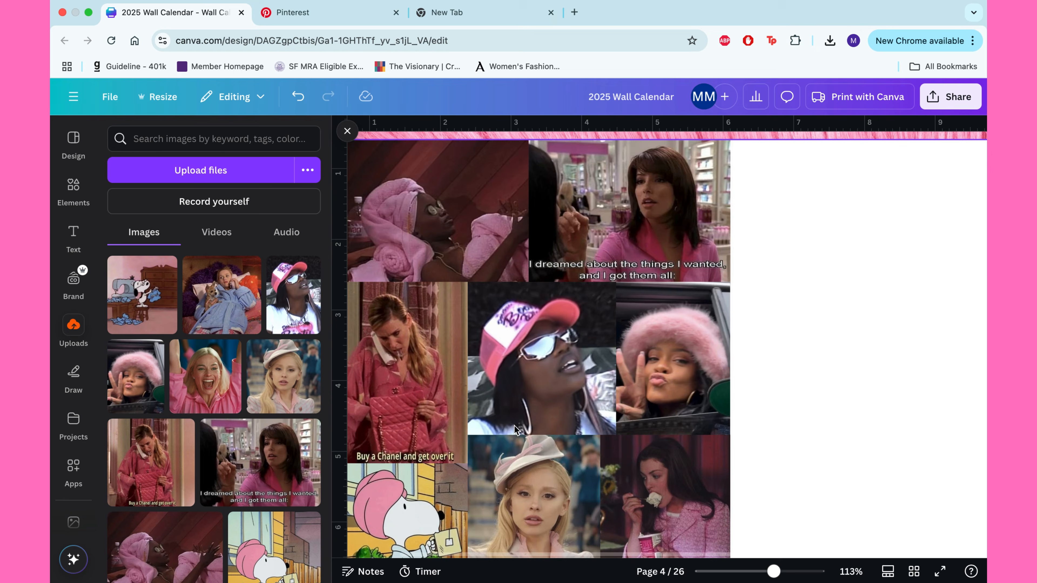
scroll(515, 429, down, 6)
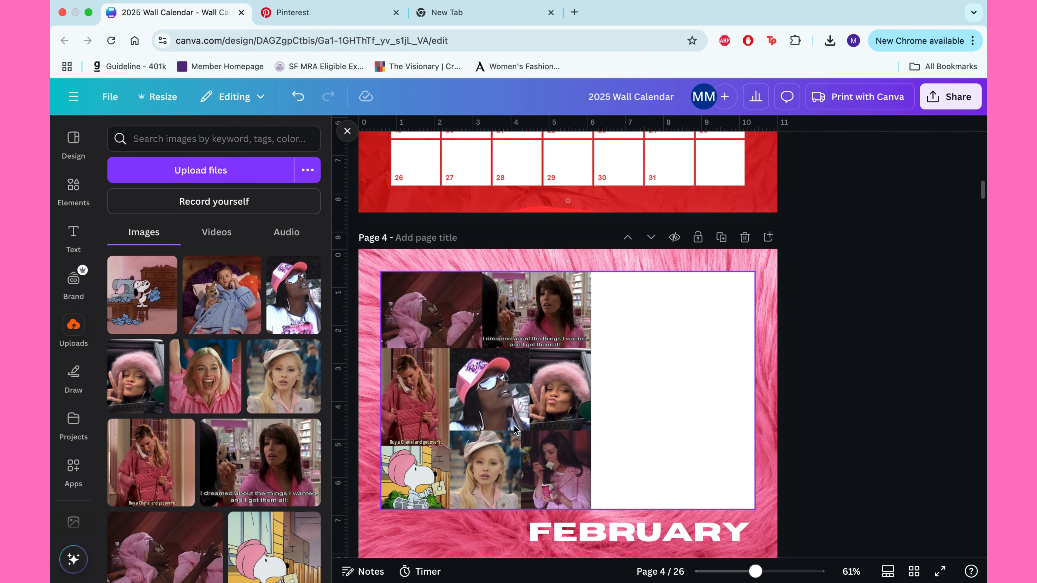
- Paste the handwritten notes heading at the top of the April page's white panel and color it green
scroll(515, 428, down, 5)
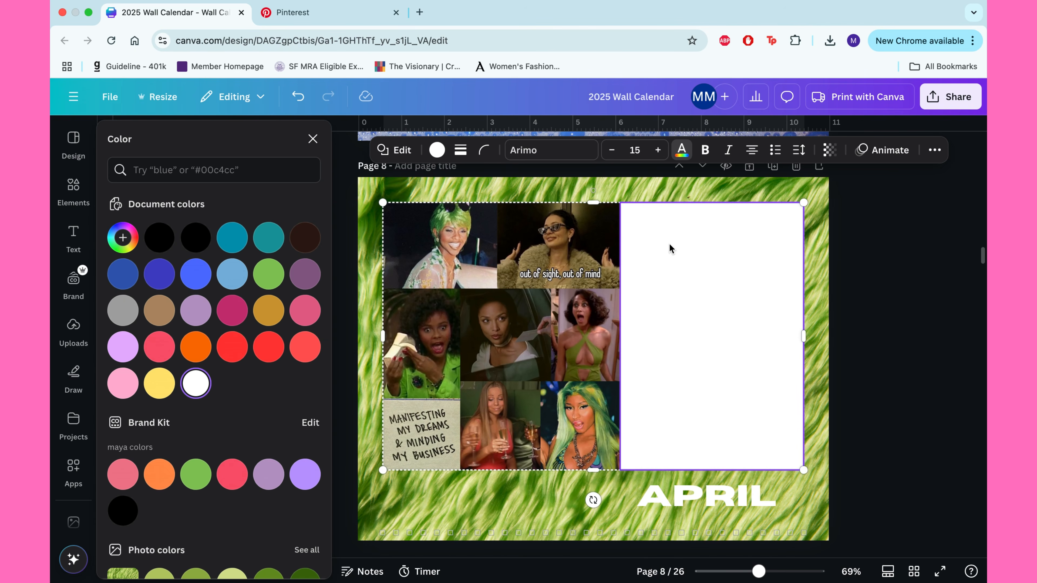
key(ctrl+v)
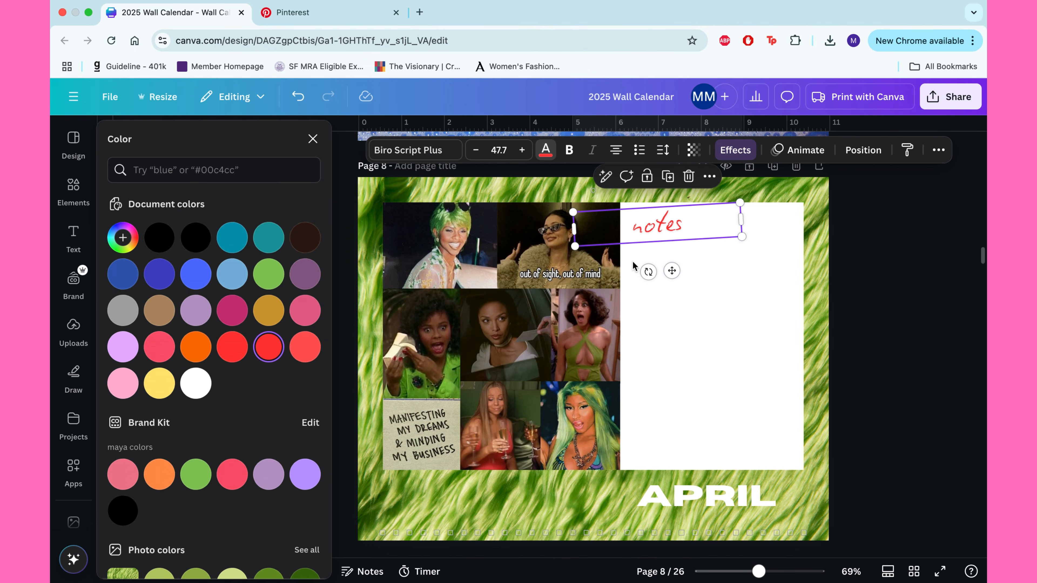
click(270, 274)
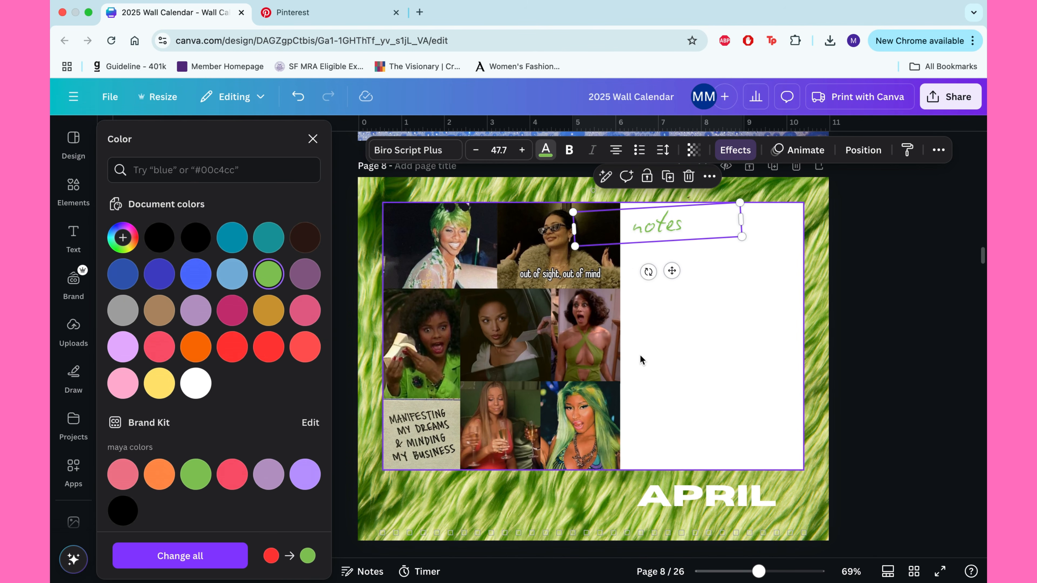
- Paste the notes heading onto the May title page's white panel and recolor it to suit the tiger-print theme
scroll(651, 362, down, 10)
scroll(651, 362, down, 10)
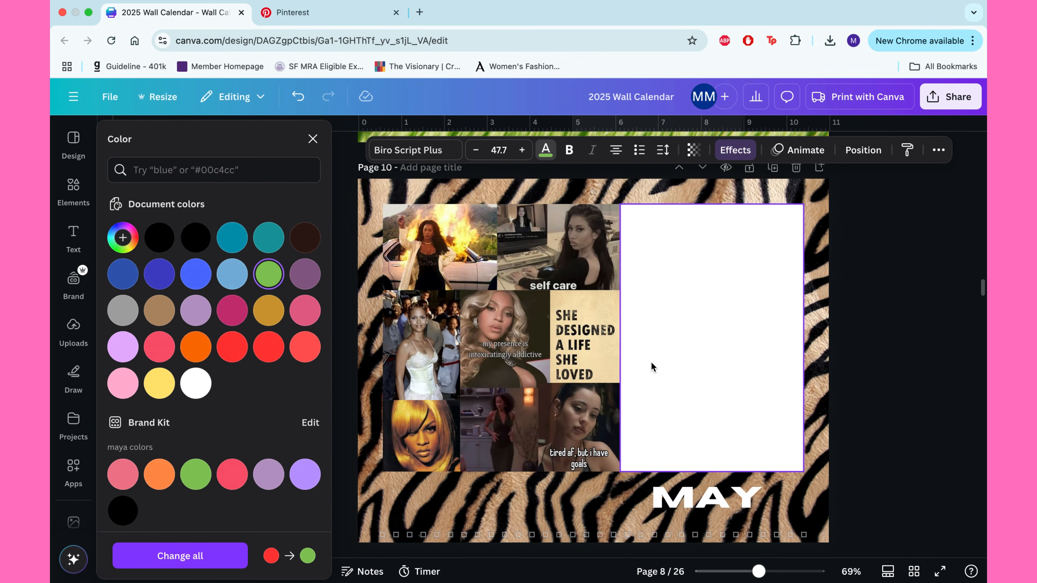
click(660, 279)
key(ctrl+v)
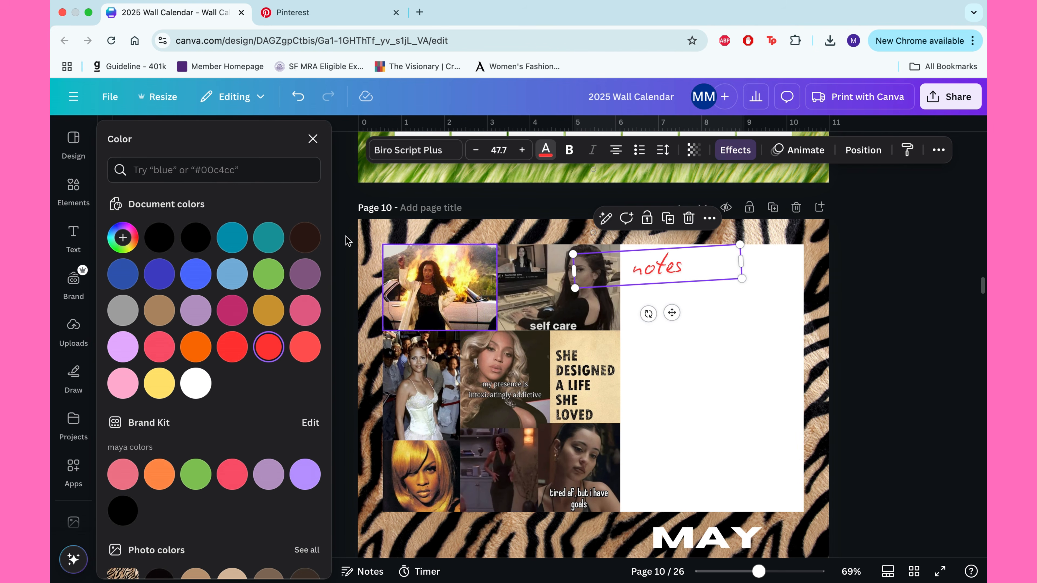
click(177, 242)
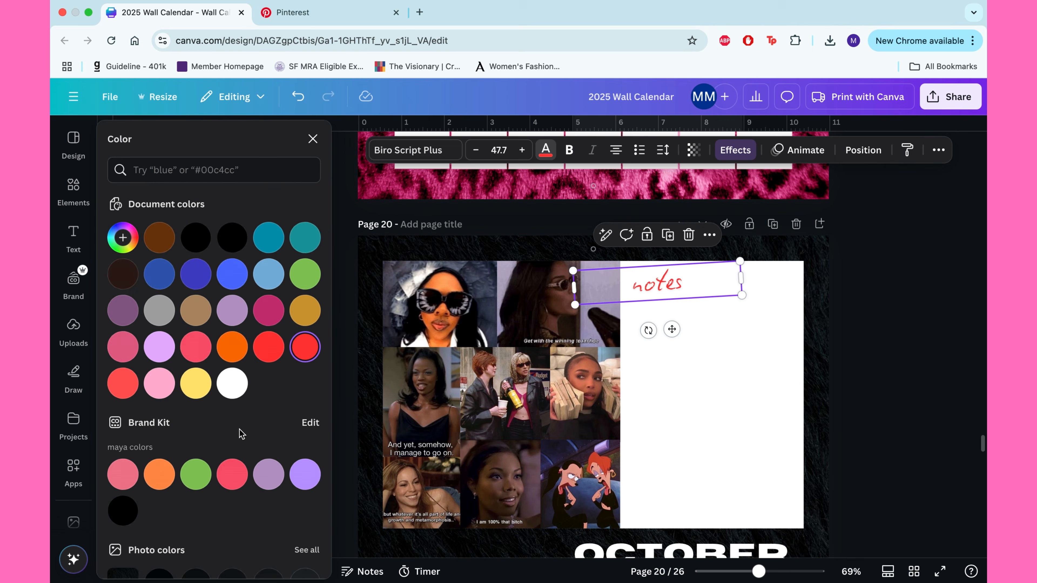
- Move the small signature text from beneath the front cover's 2025 lettering to the lower centre of the back cover
scroll(273, 476, down, 3)
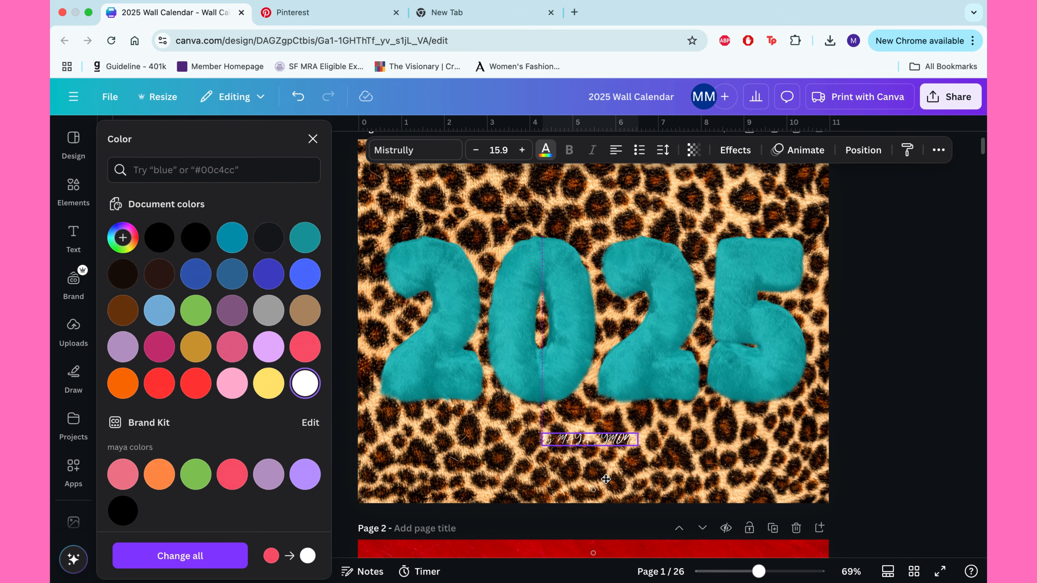
mouse_move(606, 481)
mouse_down()
mouse_move(600, 522)
mouse_move(603, 500)
mouse_up()
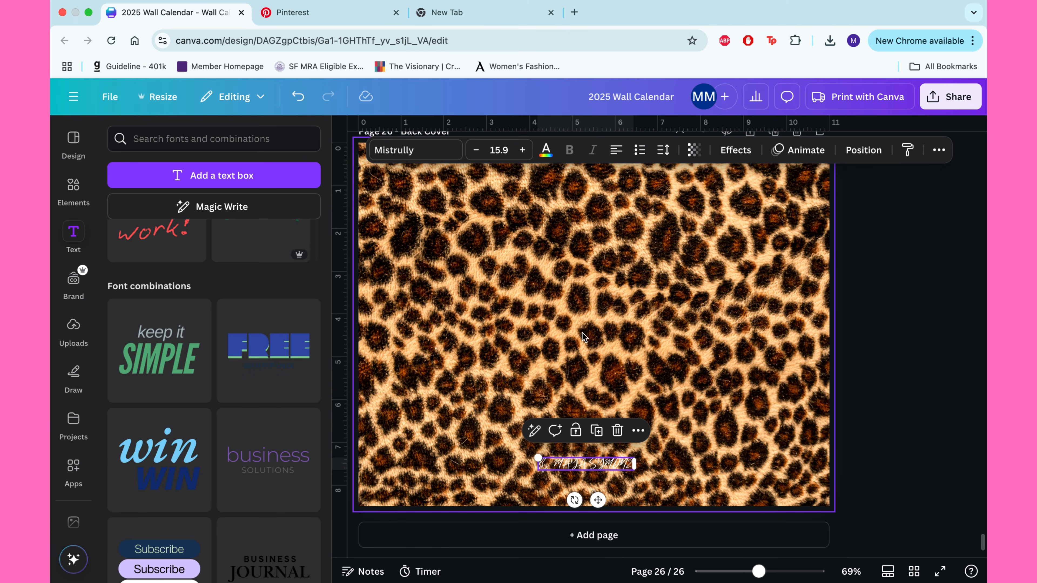
click(584, 333)
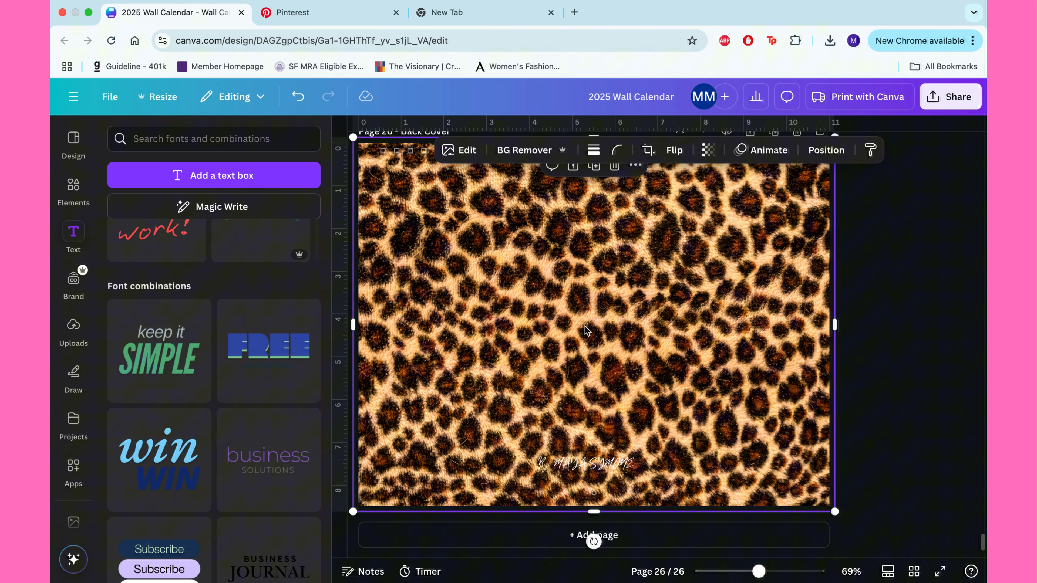
click(609, 465)
- Review all the calendar's pages in grid view, from the front cover to the back cover
click(913, 571)
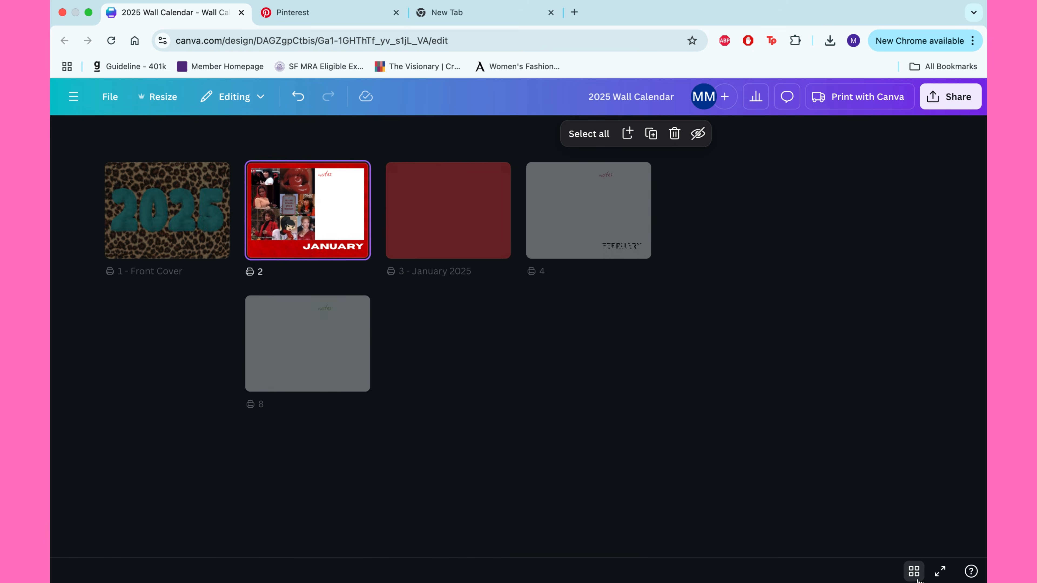
scroll(889, 475, down, 3)
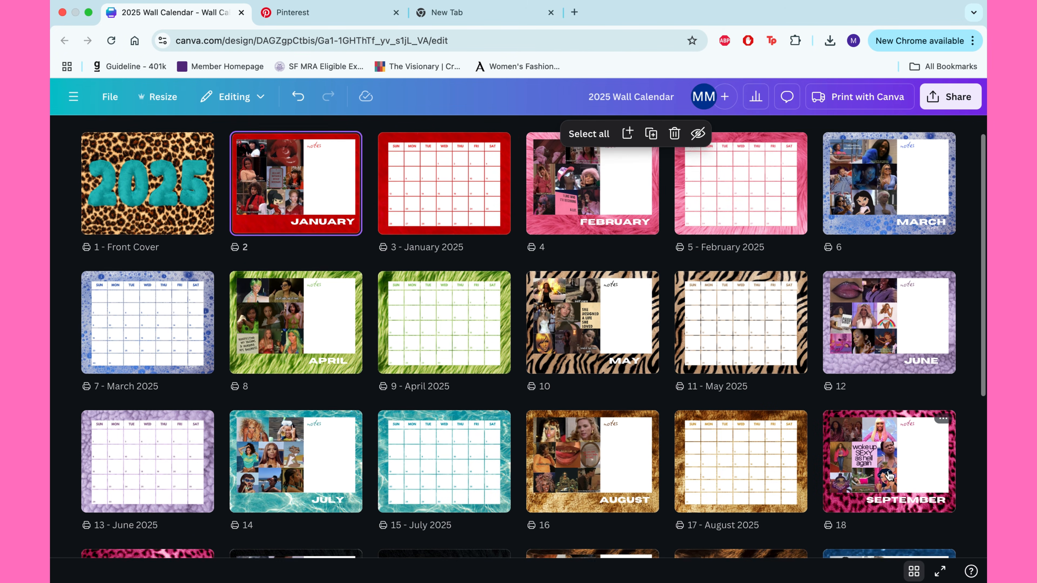
scroll(889, 475, down, 5)
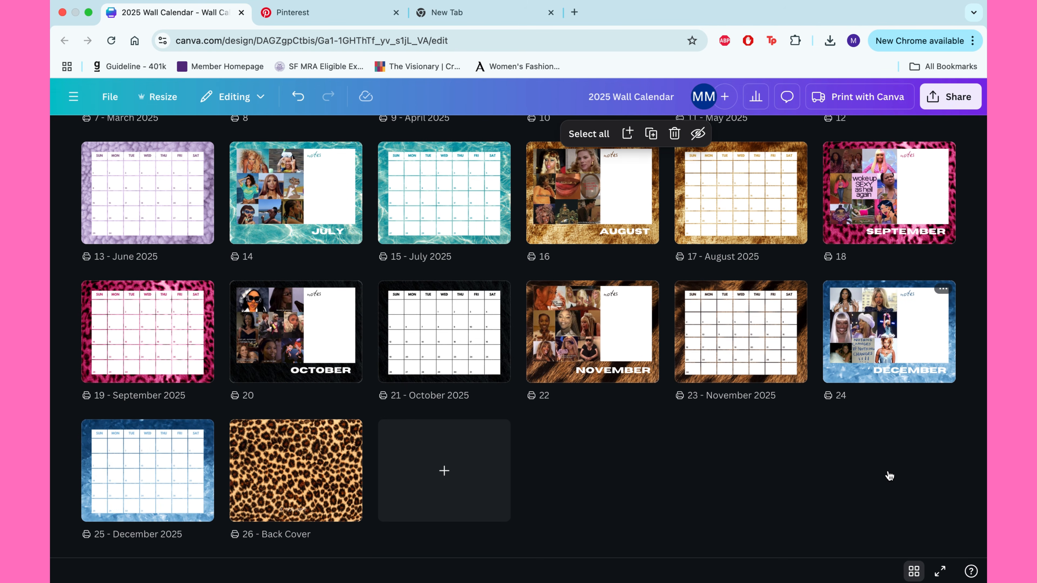
- Search the web for "january 2025 calendar" and examine the printable January calendar to check the date layout
click(446, 12)
text(january)
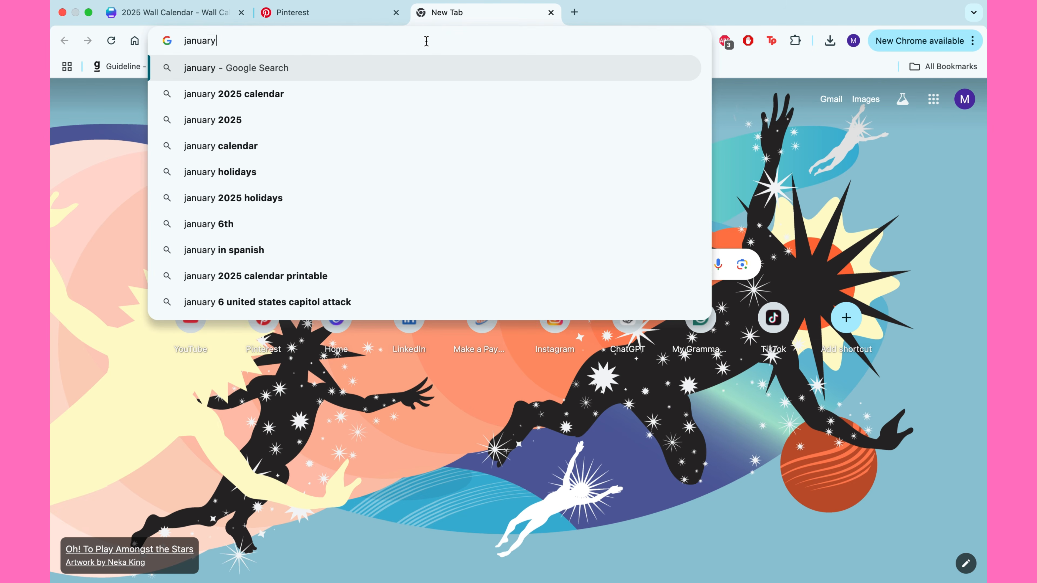
click(325, 91)
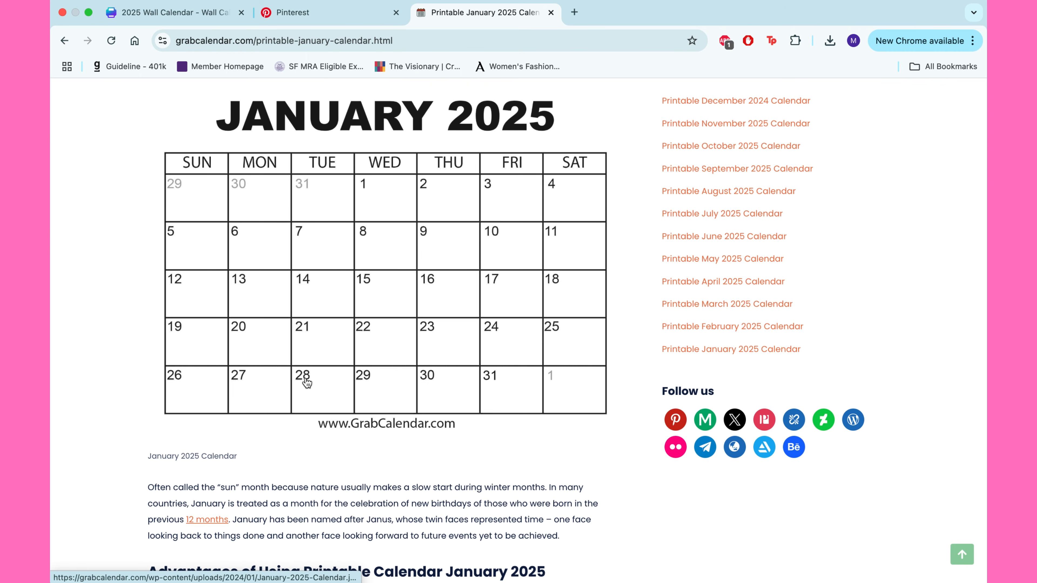
scroll(306, 382, down, 15)
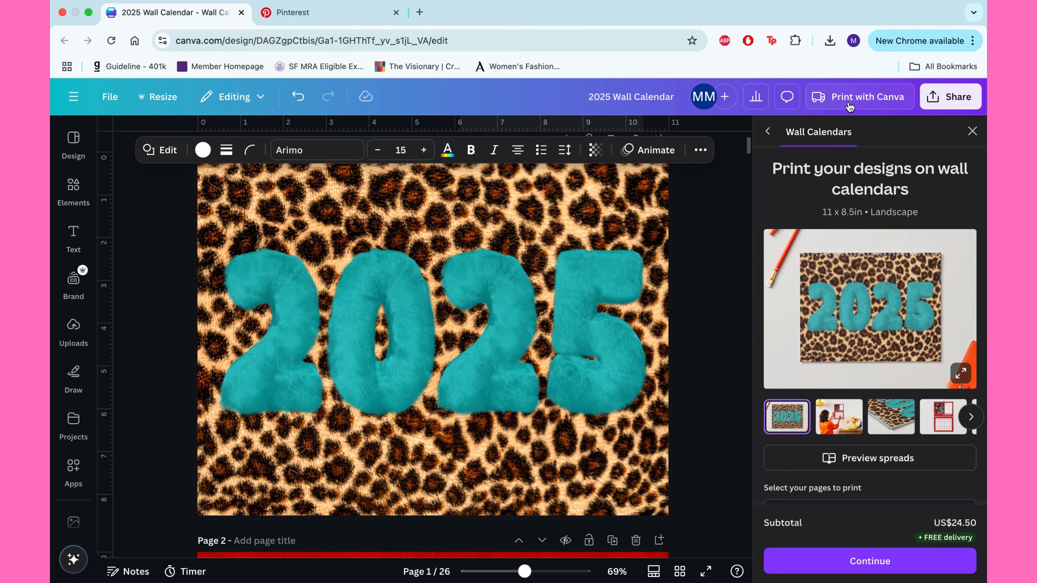
- Preview the print spreads from the front cover through the months and inspect the November title page's collage
click(847, 460)
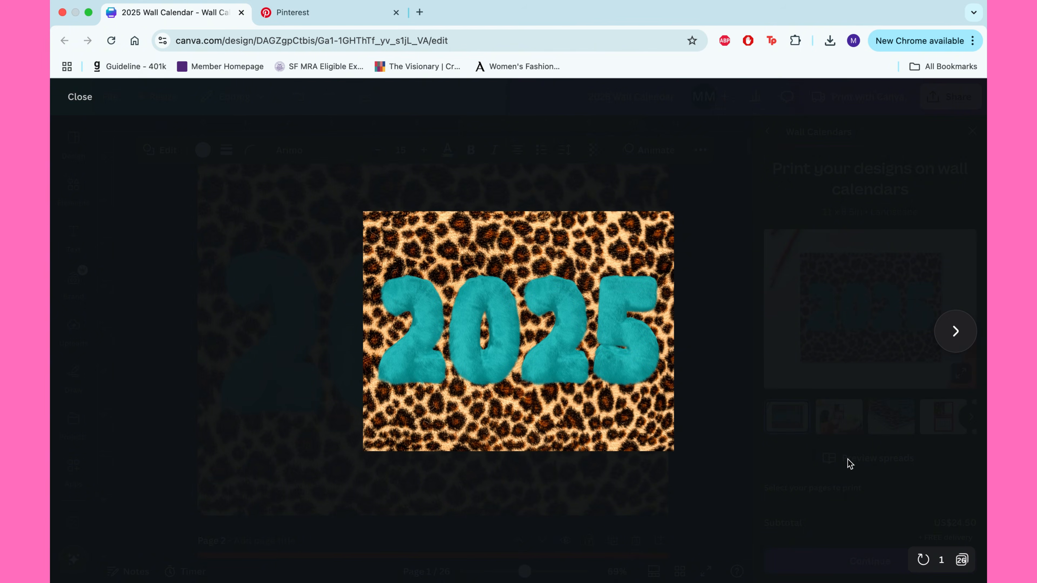
key(Right)
click(961, 343)
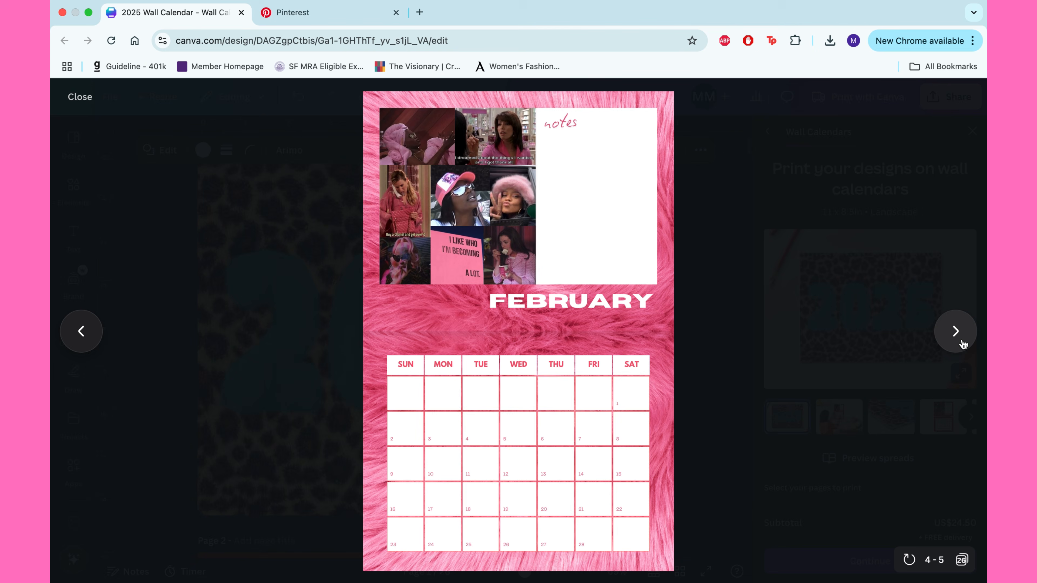
click(962, 343)
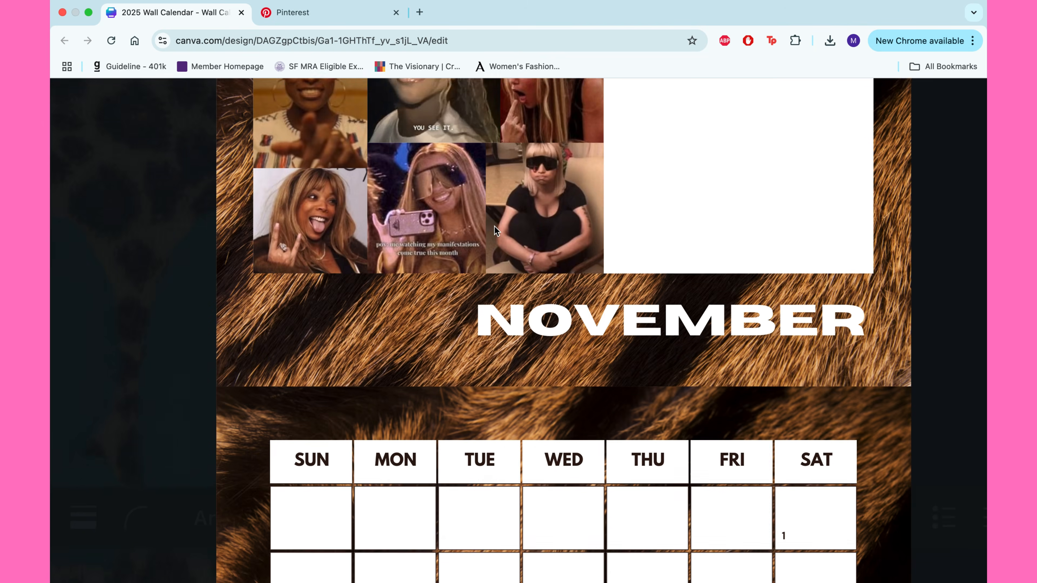
scroll(494, 226, up, 5)
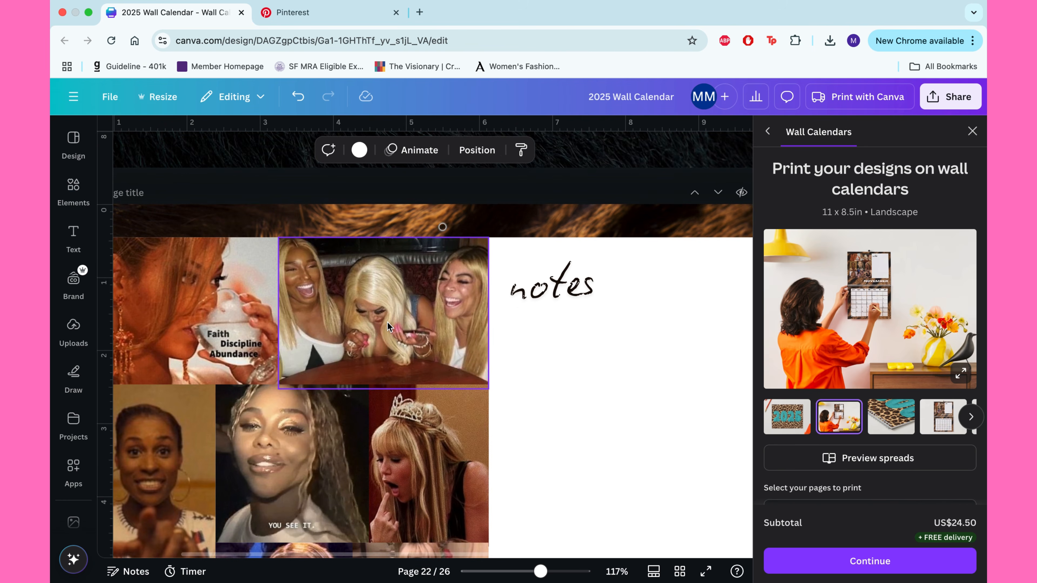
double_click(387, 322)
click(414, 312)
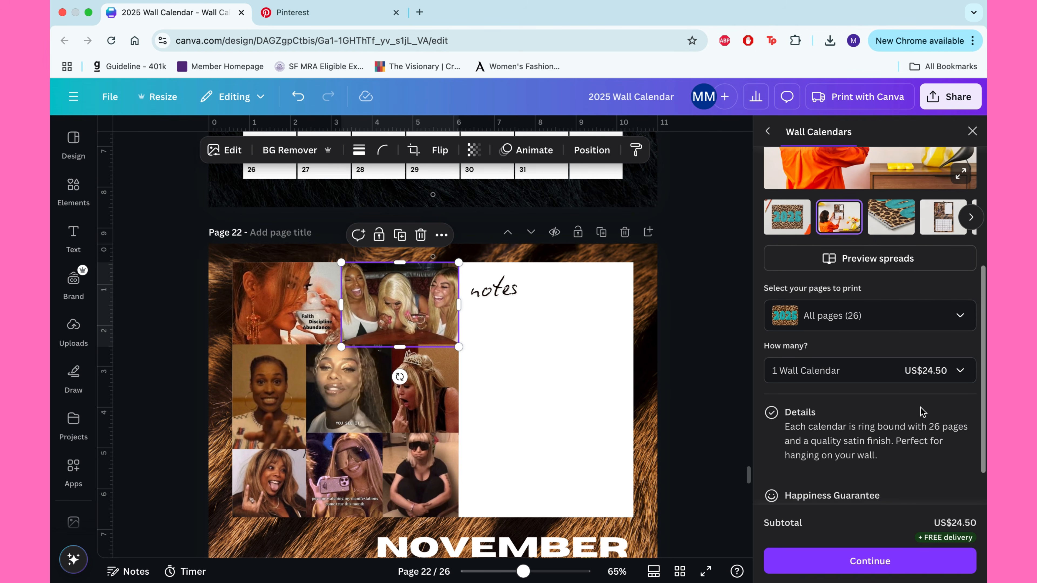
- Continue the print order for one wall calendar with all pages and enable the automatic fix for the detected print issue
scroll(920, 411, down, 2)
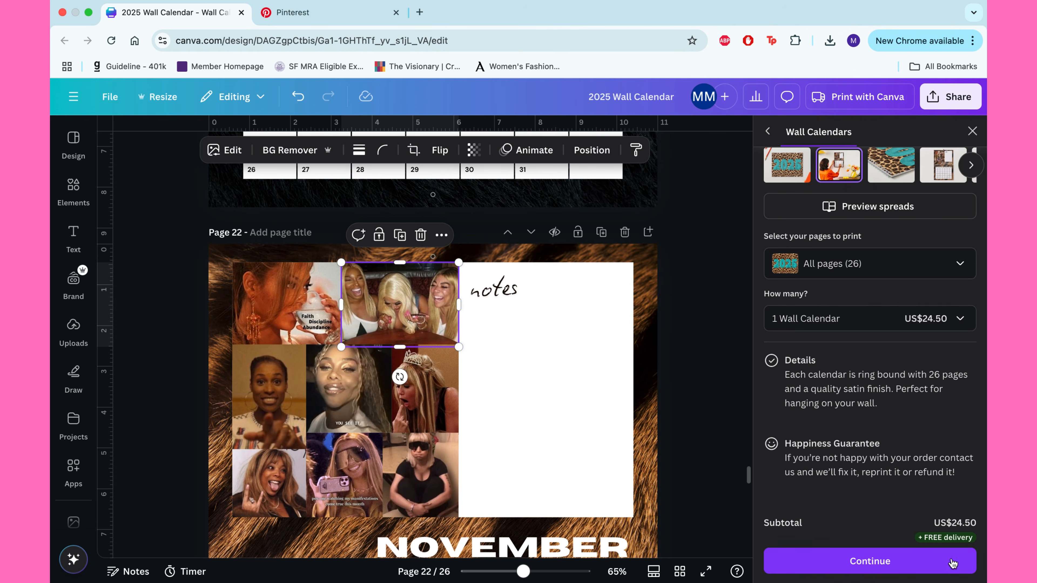
click(898, 574)
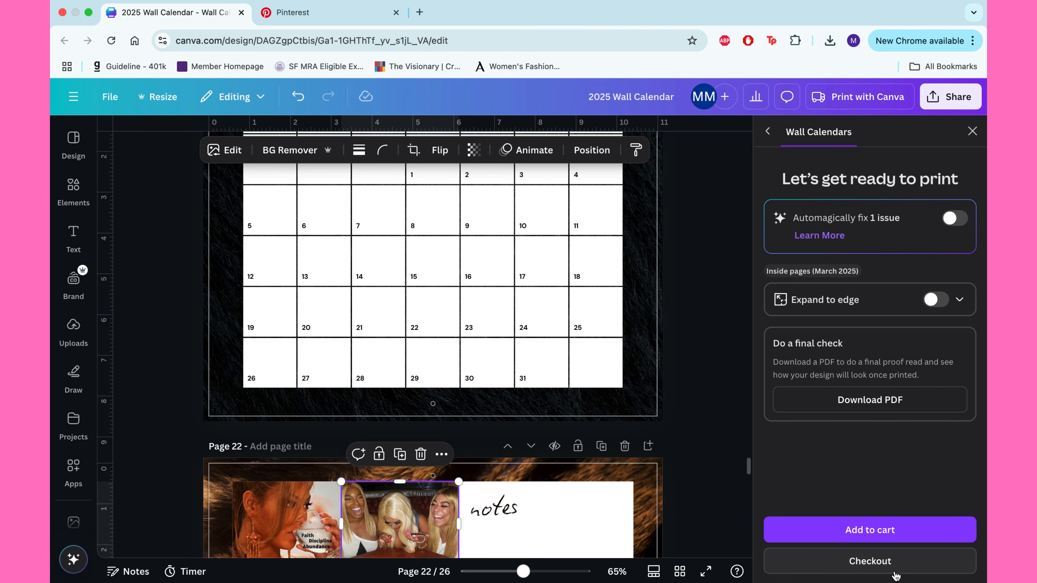
click(952, 219)
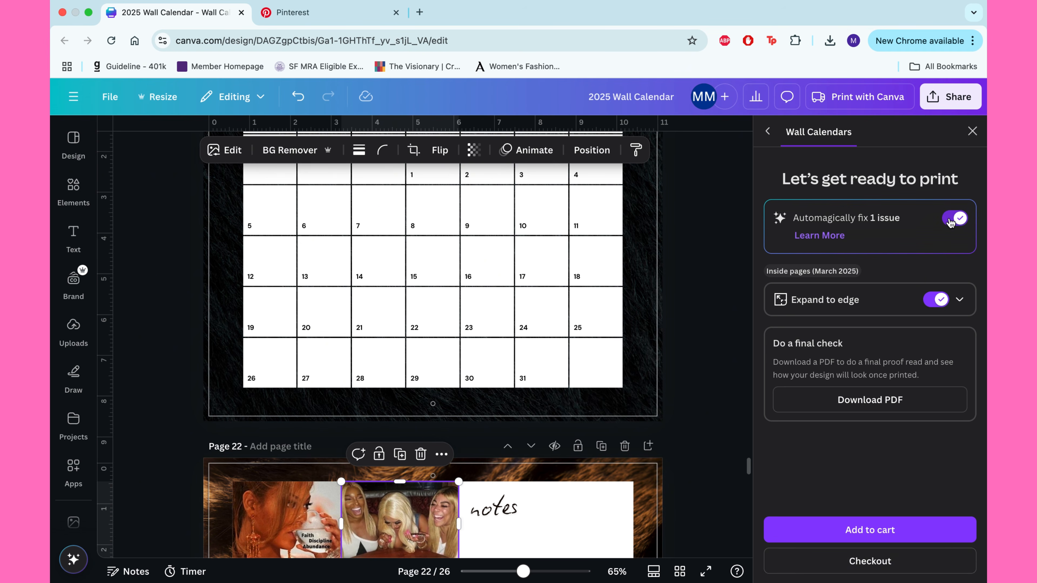
- Download the PDF proof of the calendar and proofread its pages starting from the front cover
click(886, 475)
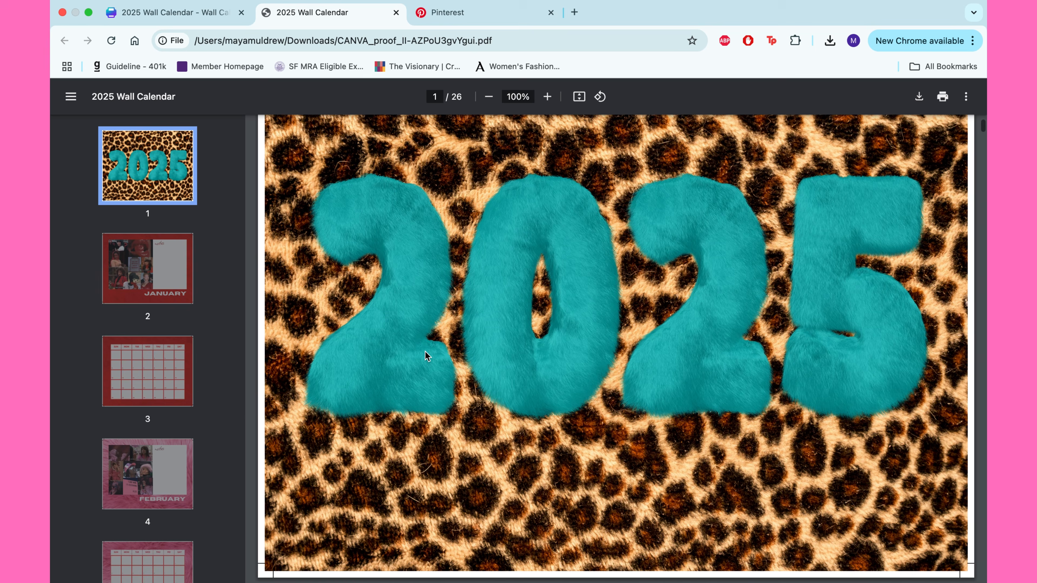
scroll(425, 351, down, 5)
scroll(425, 351, down, 6)
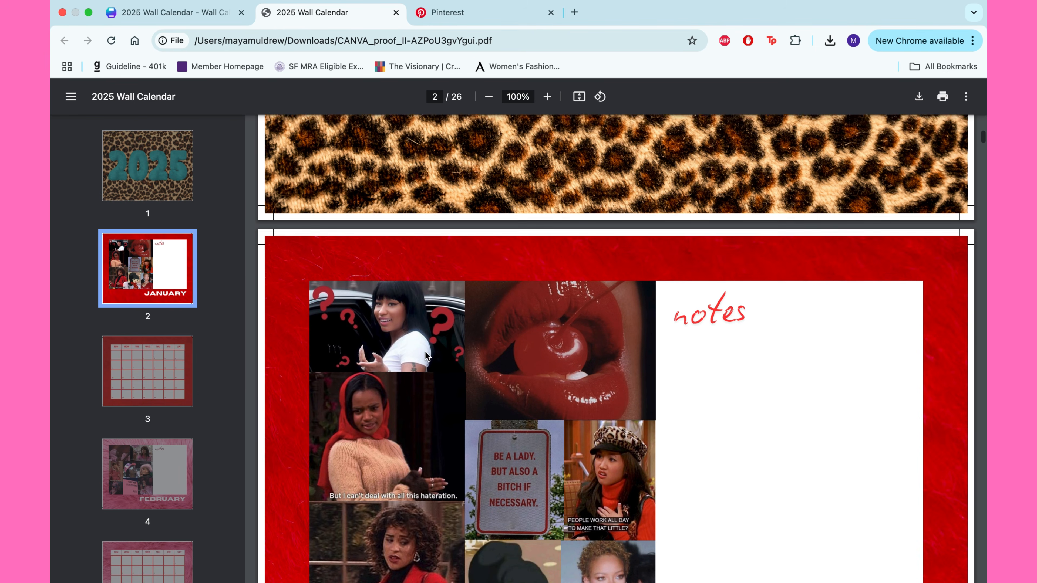
scroll(425, 351, down, 8)
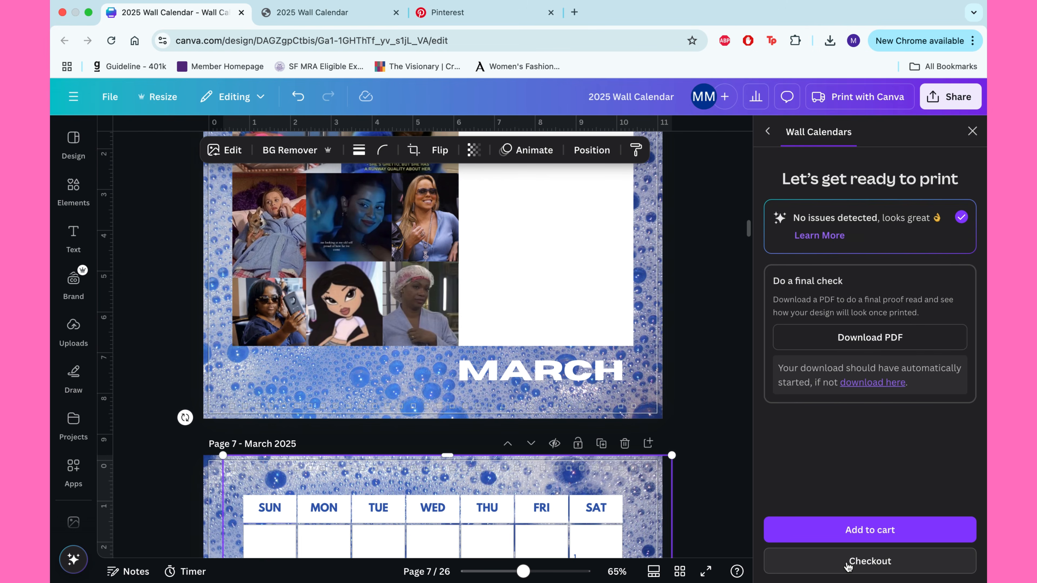
- Add the wall calendar to the cart, proceed to checkout and review the delivery, payment and order summary sections
click(865, 530)
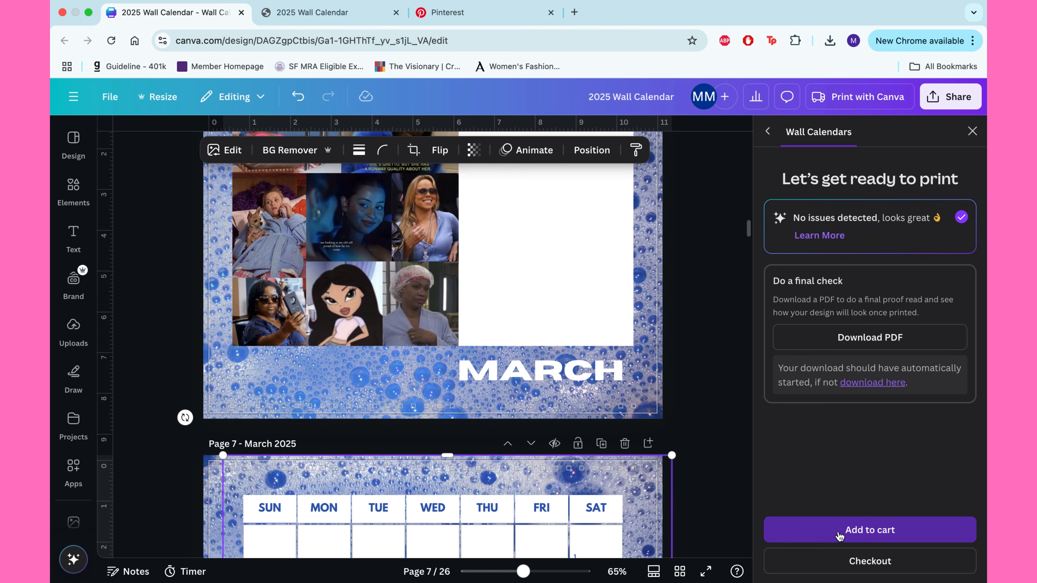
click(878, 569)
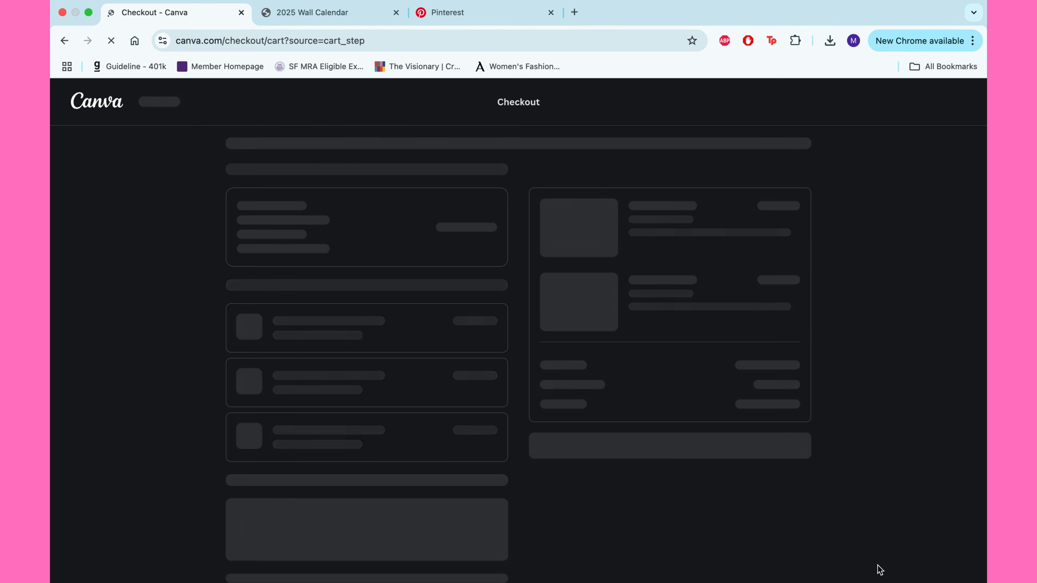
scroll(747, 499, down, 3)
scroll(747, 499, down, 2)
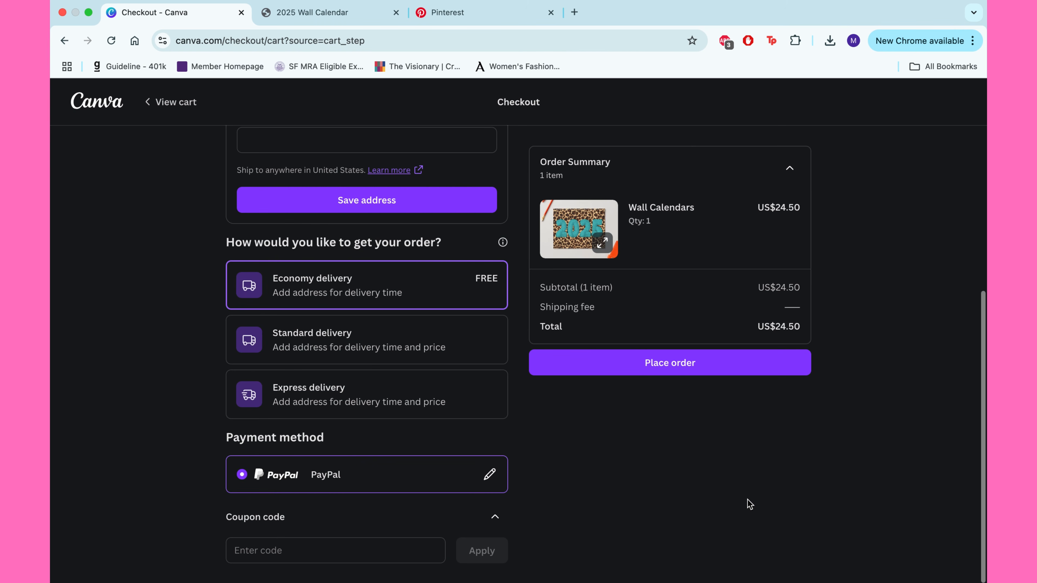
scroll(747, 499, up, 2)
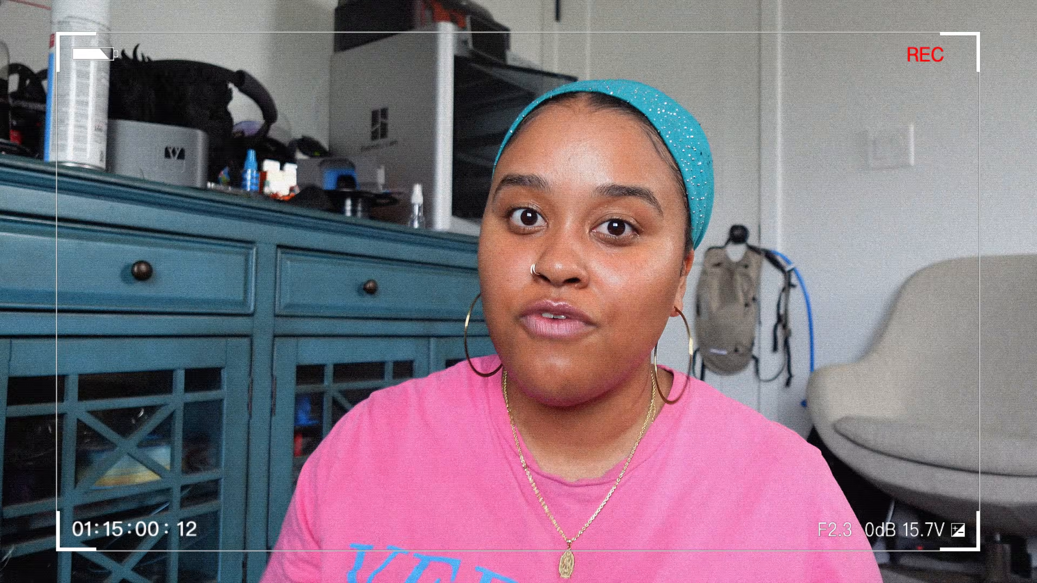